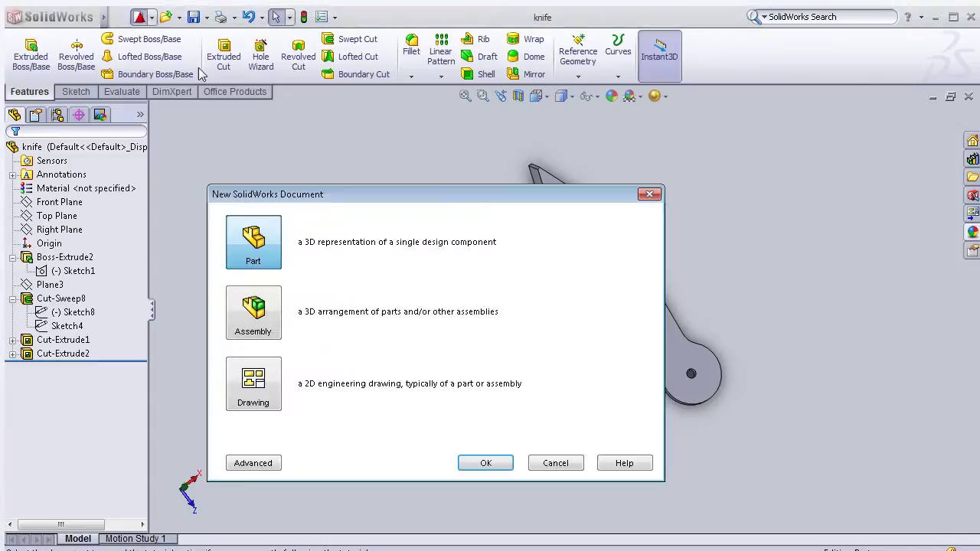
- Start a new part and draw a vertical 50 mm slot with R7.5 ends on the Top Plane
click(488, 463)
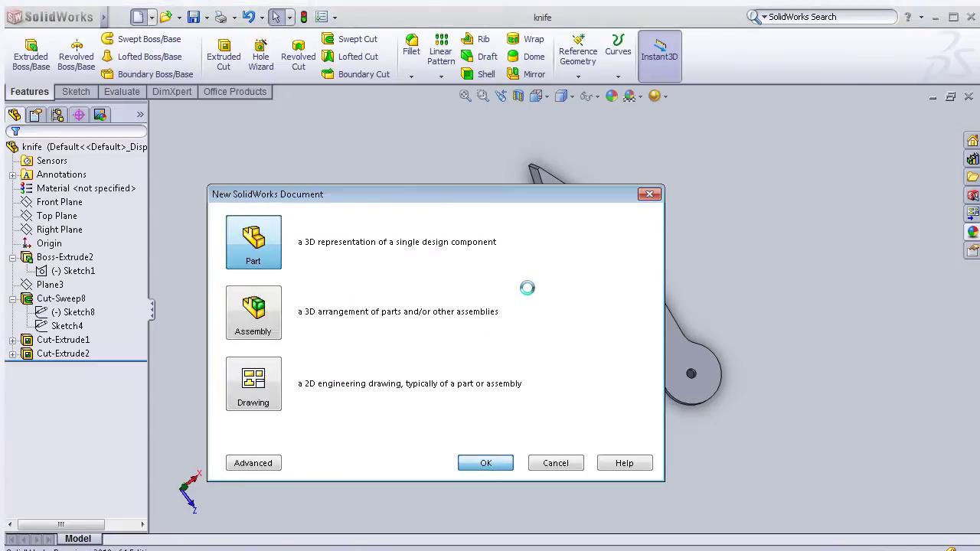
click(76, 91)
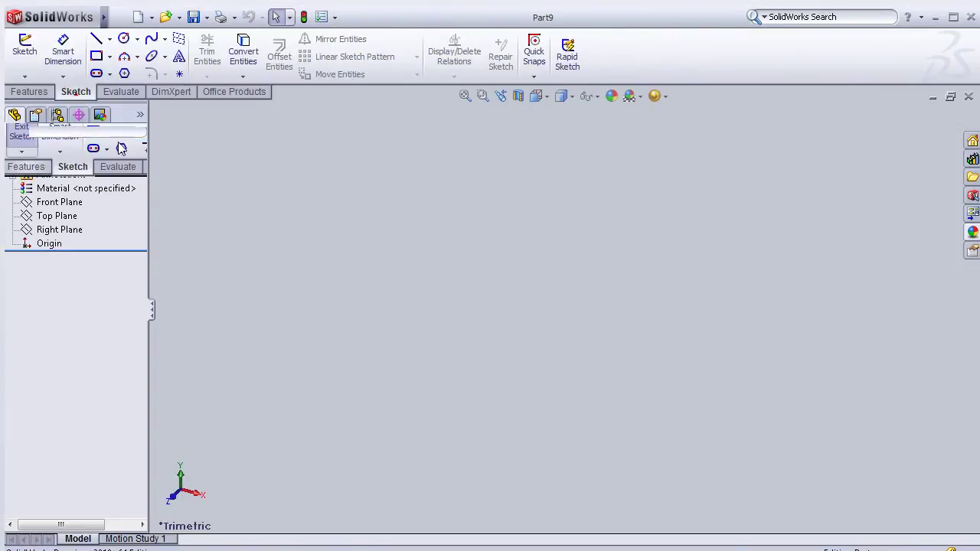
click(56, 215)
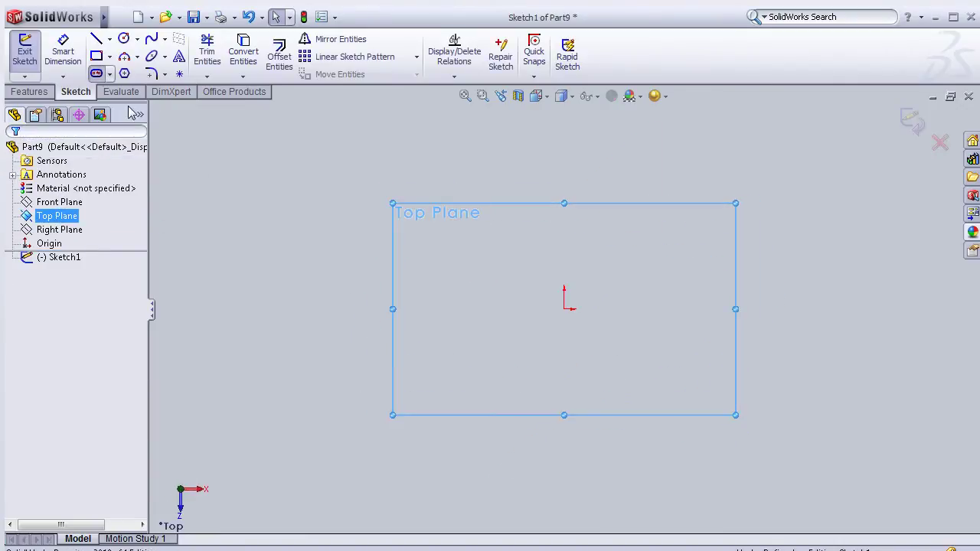
click(566, 375)
click(564, 197)
click(559, 213)
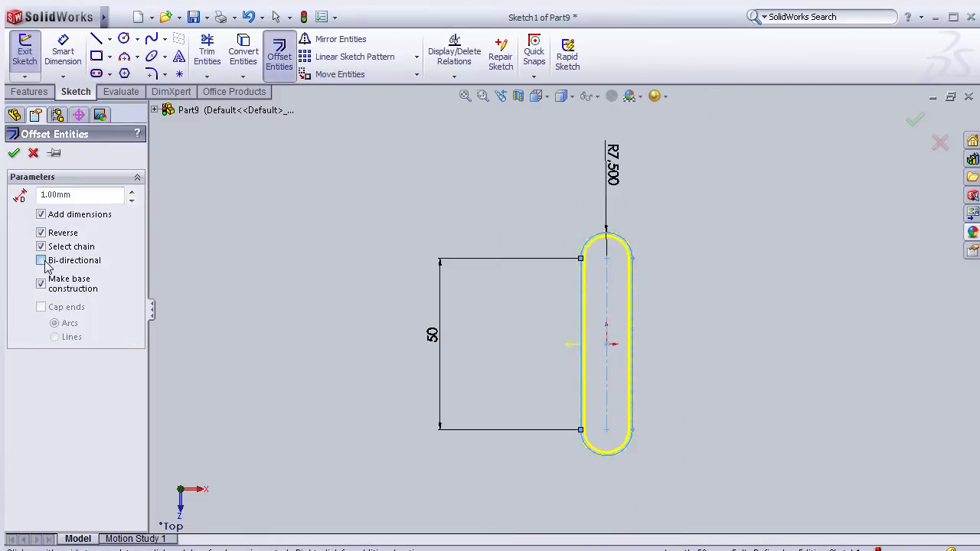
- Offset the slot 1 mm inward, leaving the original outline as construction geometry
click(41, 260)
click(40, 260)
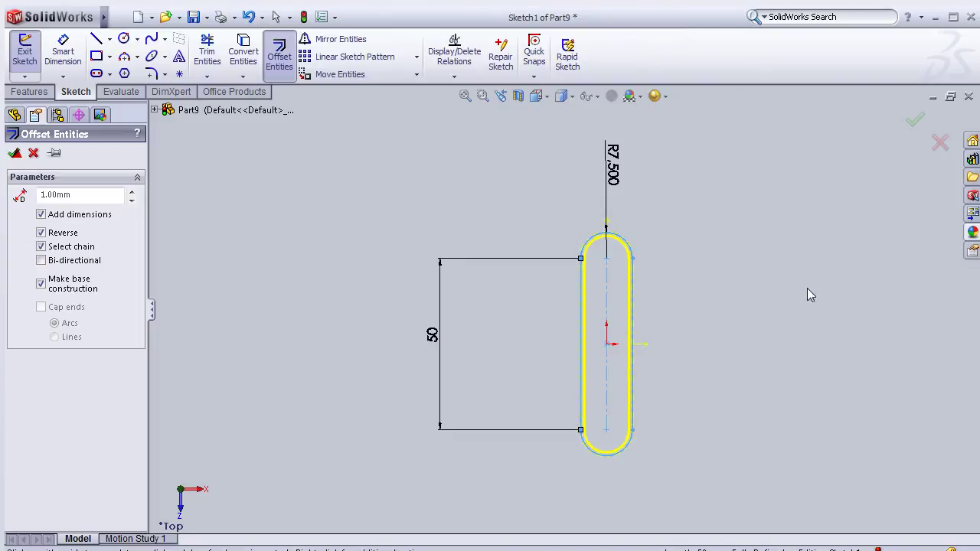
key(Return)
scroll(656, 301, down, 2)
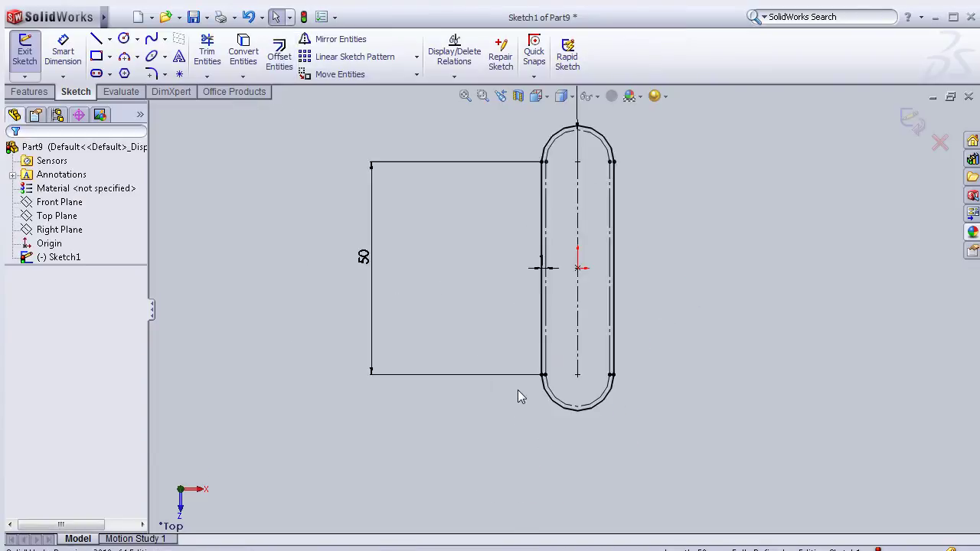
scroll(510, 389, down, 2)
- Add a 10 mm circle tangent to the slot's lower arc
click(123, 38)
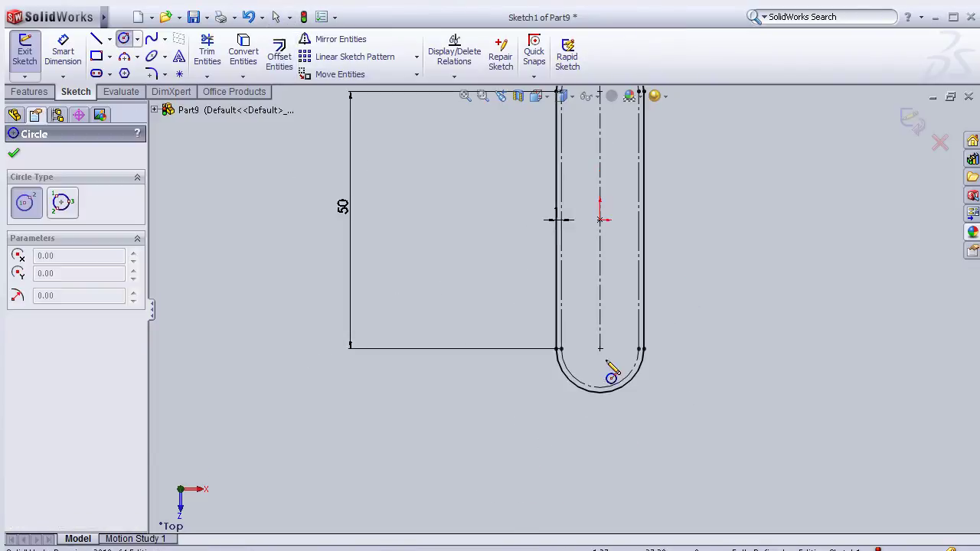
click(599, 349)
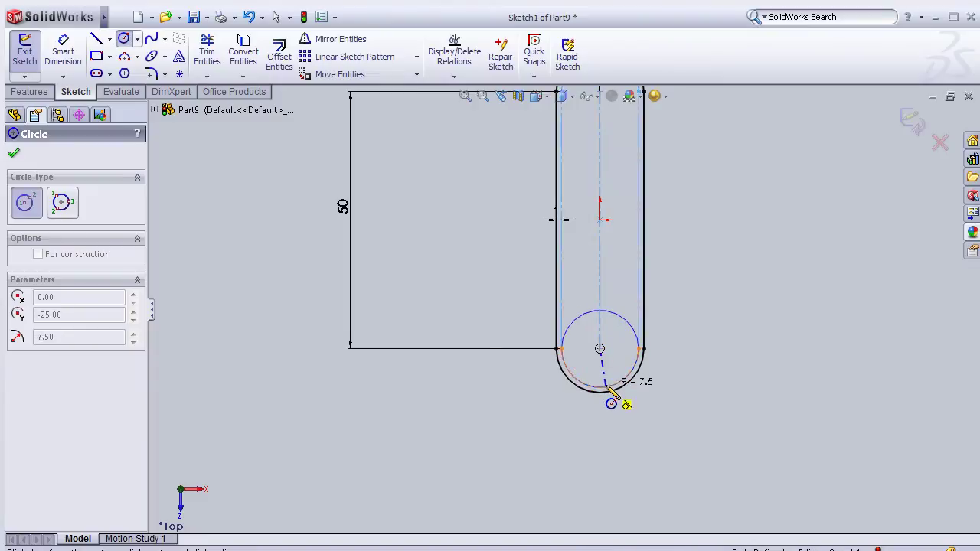
click(609, 388)
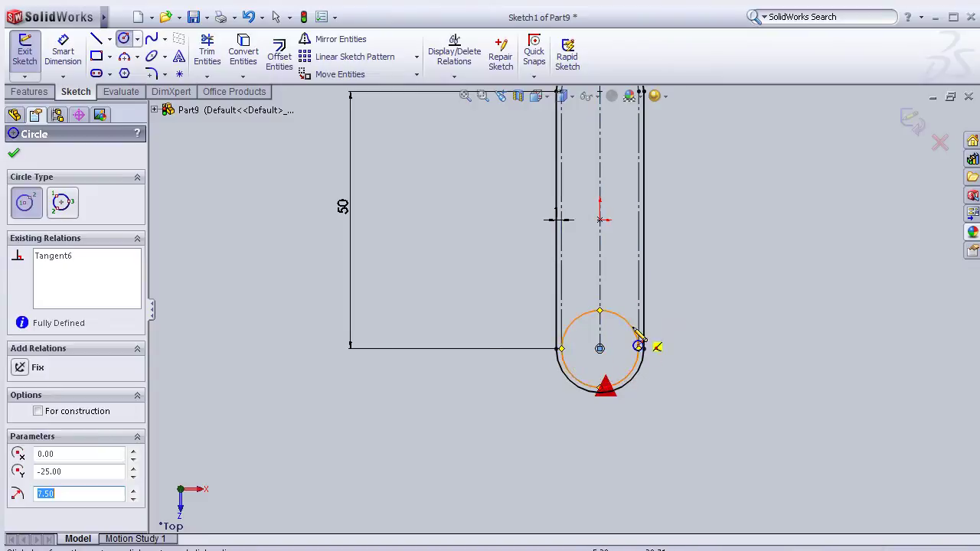
click(12, 154)
- Draw the tapered blade outline lines and a small angled slot inside it
click(97, 44)
scroll(623, 329, down, 1)
scroll(678, 360, down, 2)
scroll(621, 342, down, 2)
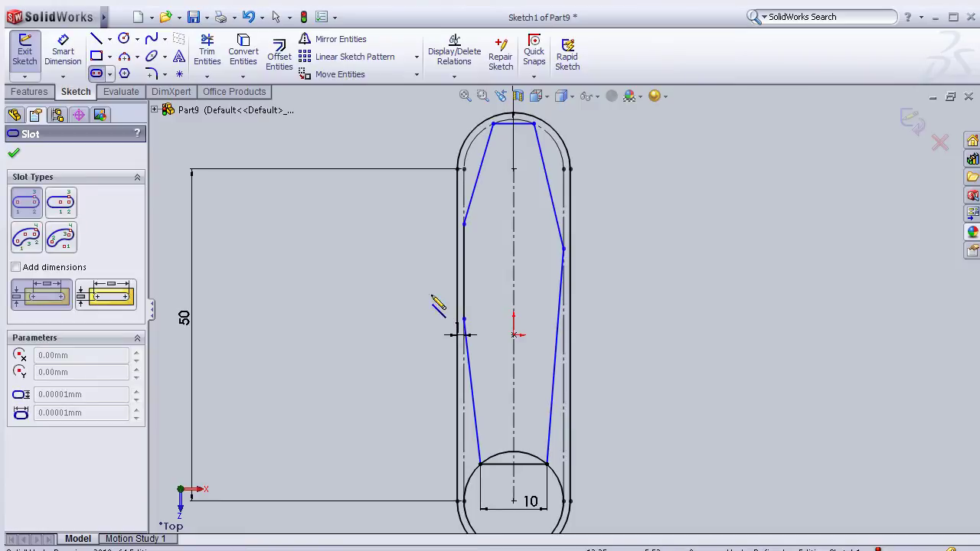
click(415, 293)
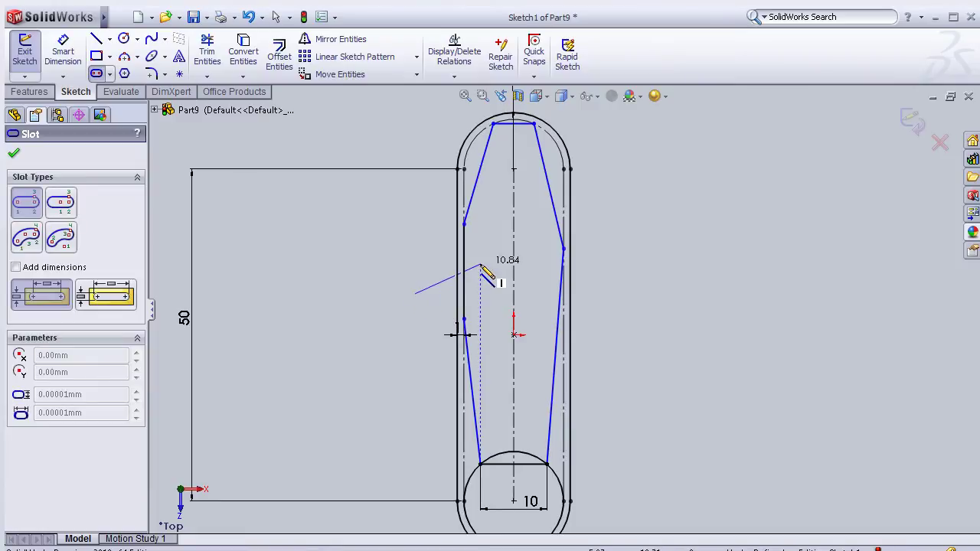
click(481, 261)
click(483, 245)
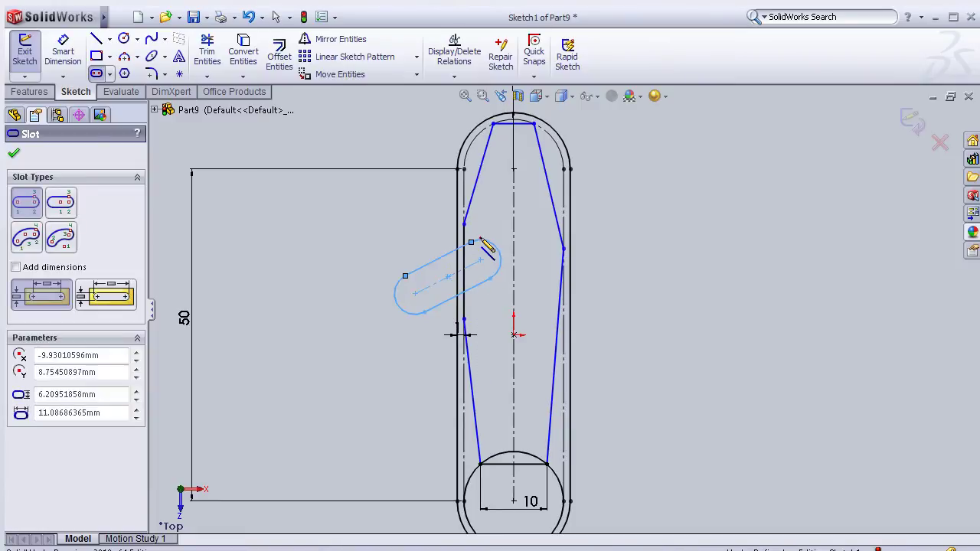
- Draw a horizontal centreline from the small slot's end to the right
click(109, 39)
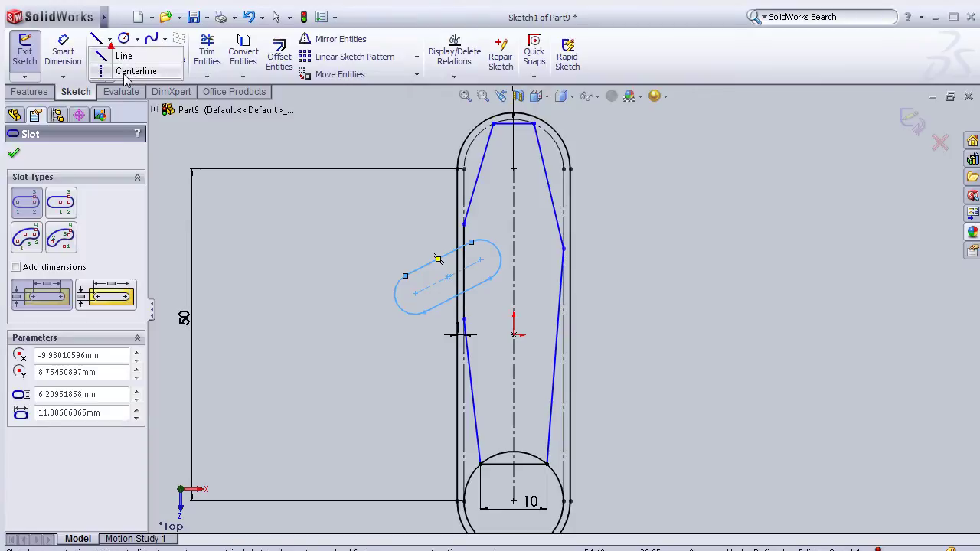
click(103, 71)
click(414, 293)
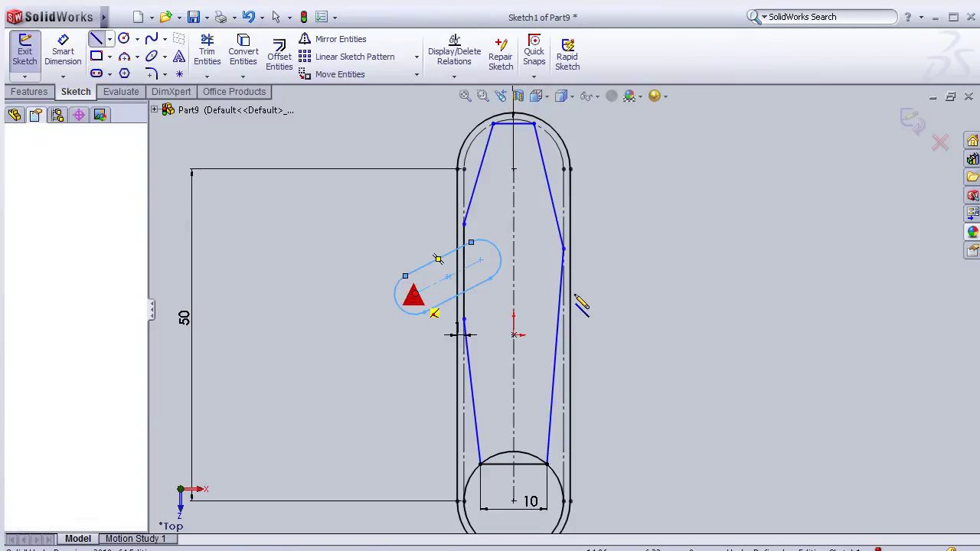
click(597, 293)
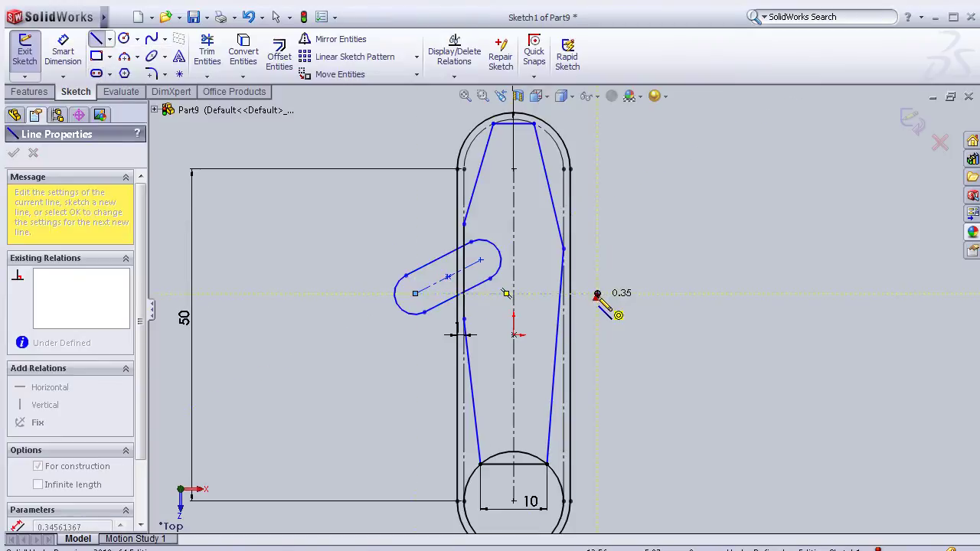
key(Escape)
scroll(594, 292, down, 2)
- Dimension the small slot at 45° from the horizontal centreline
click(63, 52)
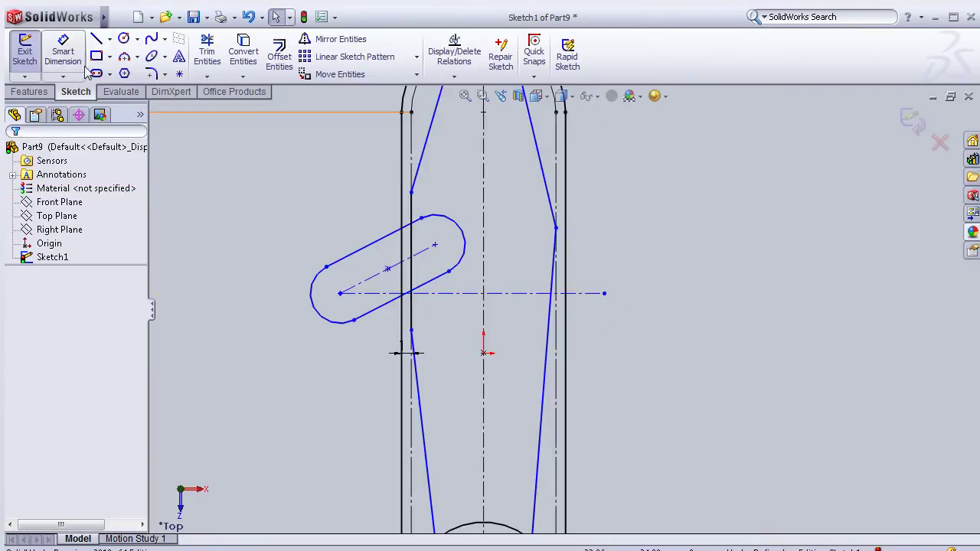
click(372, 290)
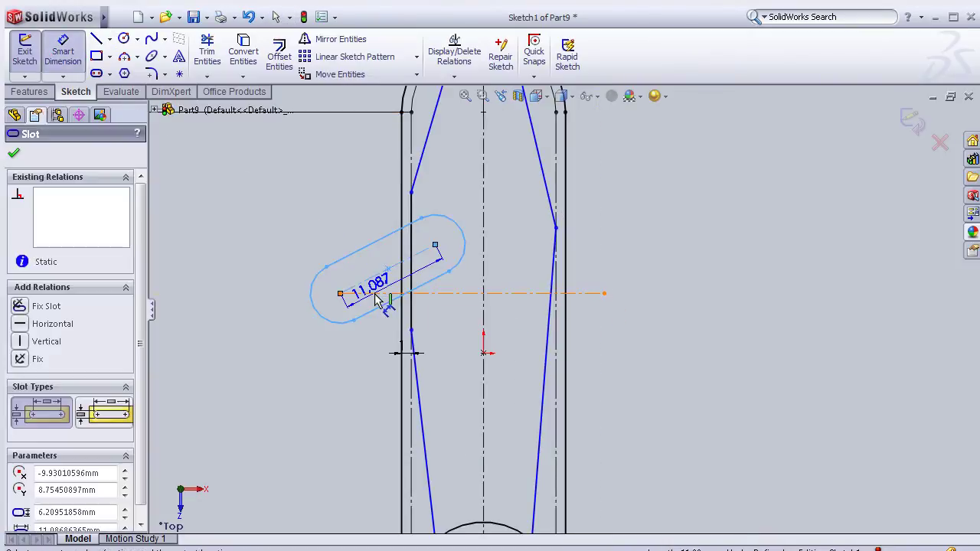
click(429, 293)
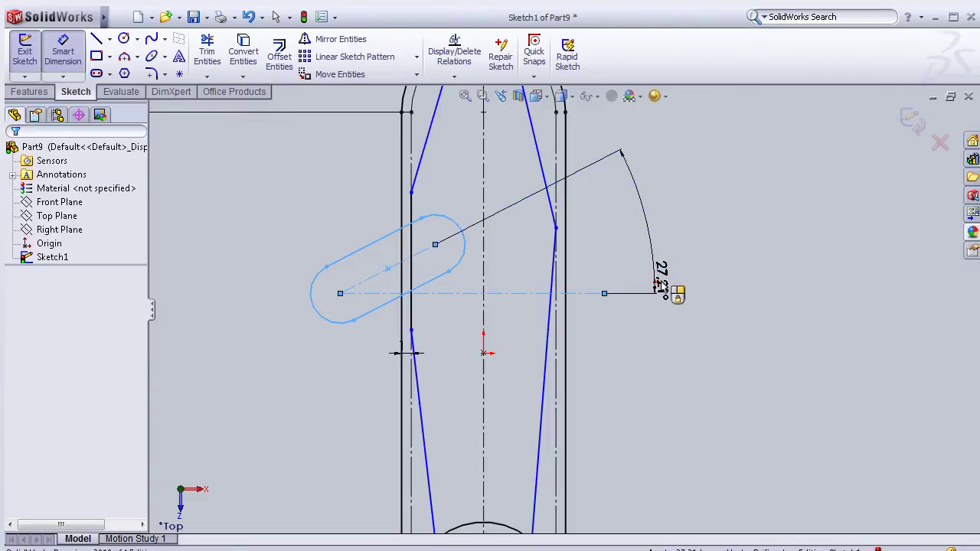
click(667, 288)
click(691, 290)
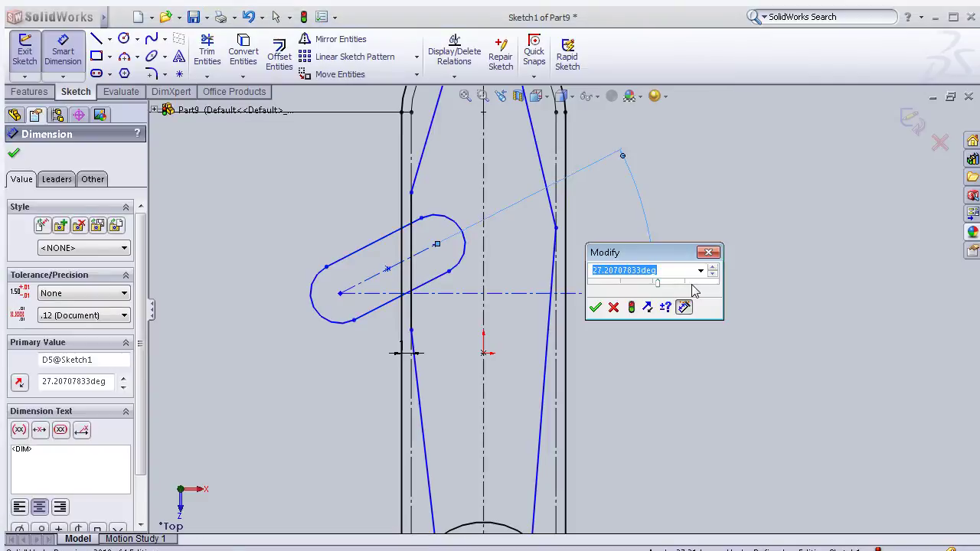
text(45)
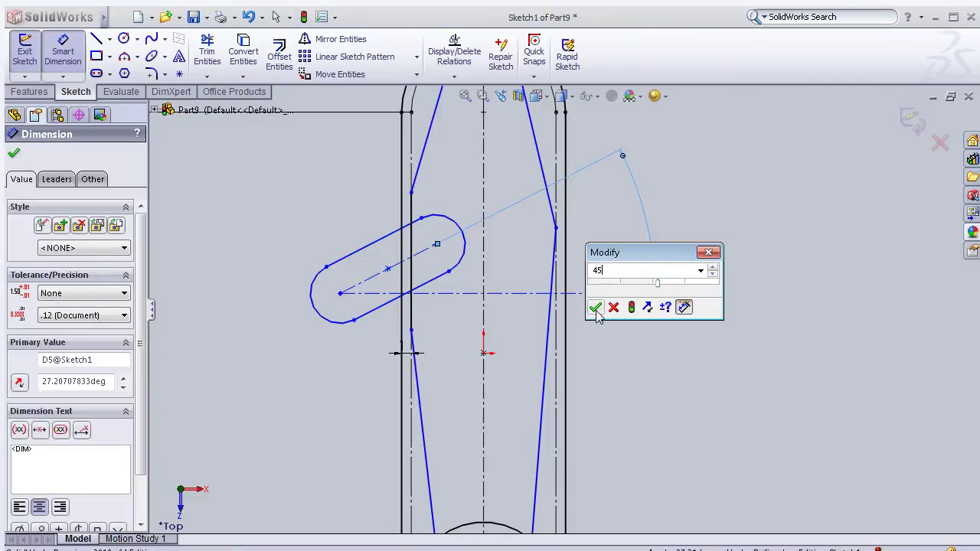
click(594, 307)
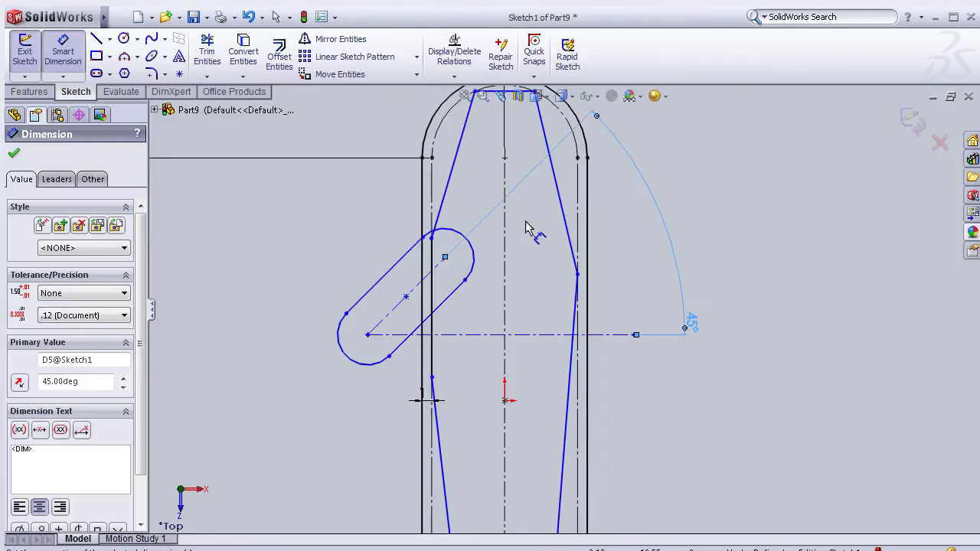
- Set the small slot's end arc radius to 2.75 mm
click(470, 242)
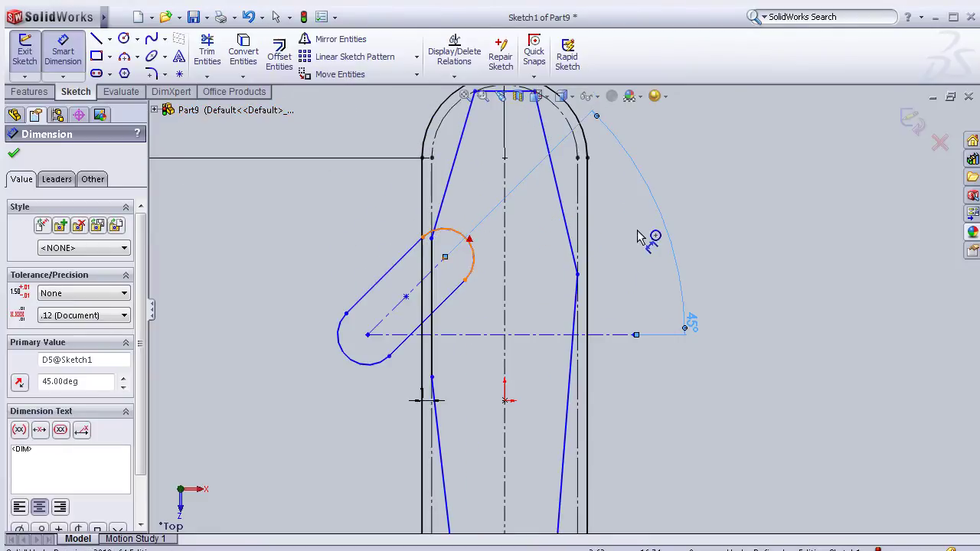
click(748, 202)
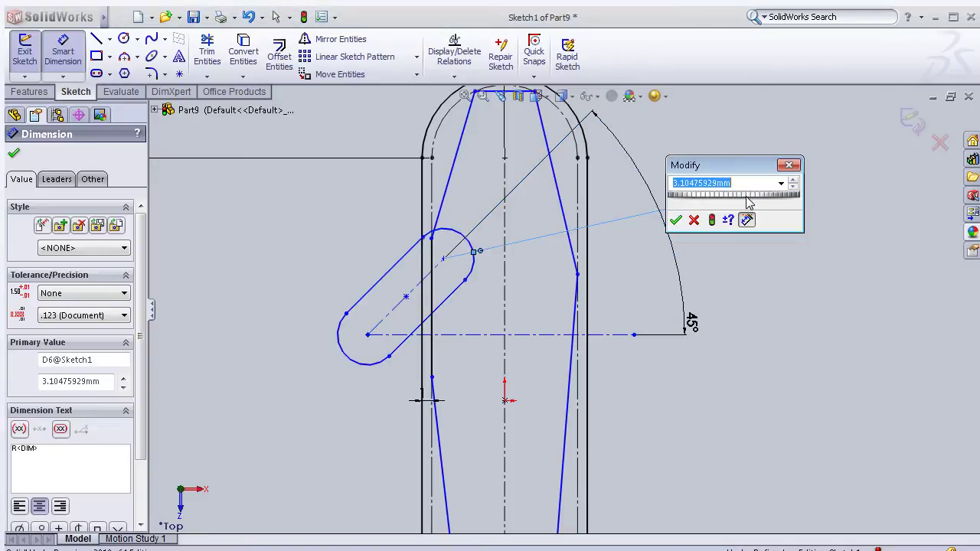
text(2.75)
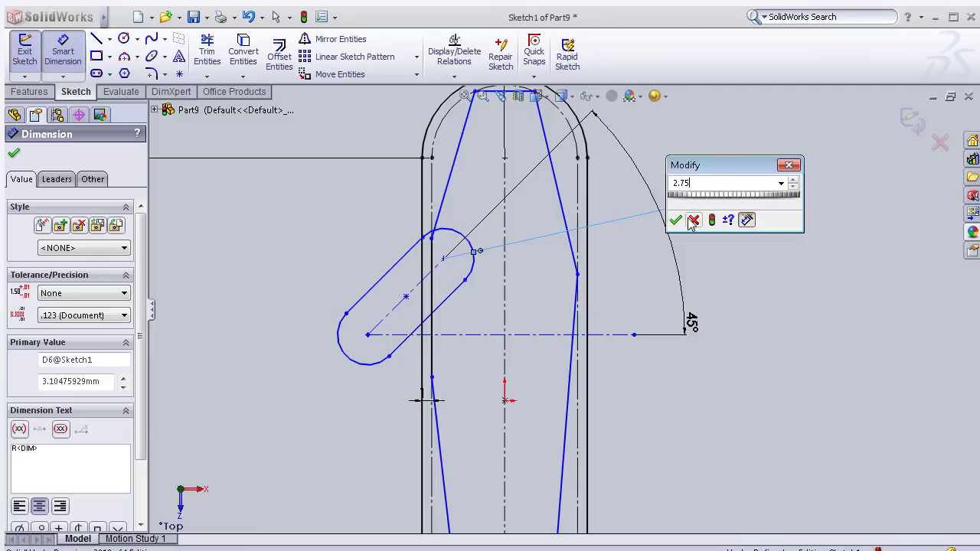
key(Return)
scroll(712, 245, up, 2)
scroll(543, 383, down, 2)
scroll(551, 398, down, 2)
scroll(502, 335, down, 2)
scroll(502, 352, up, 3)
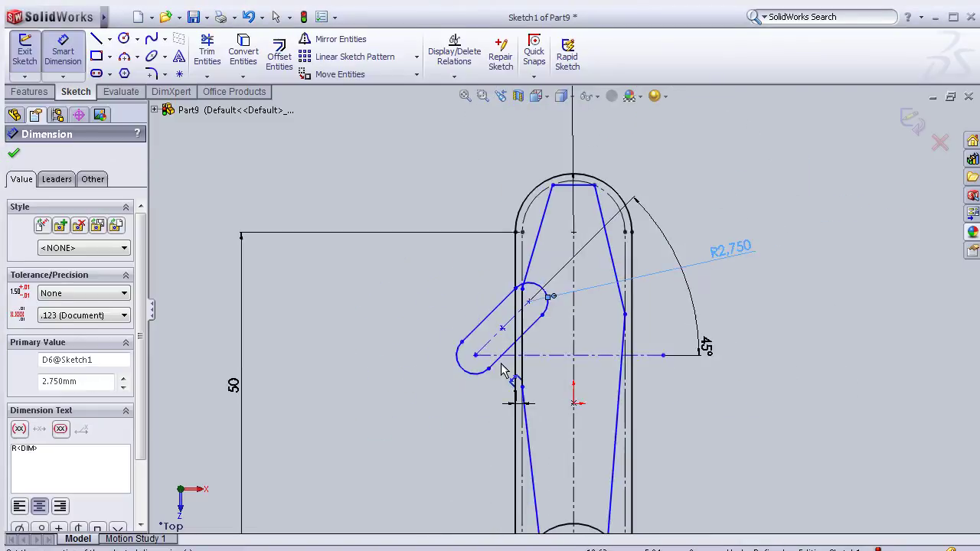
scroll(512, 352, down, 2)
- Make the small slot's centre coincident with the outline's vertical line
click(536, 310)
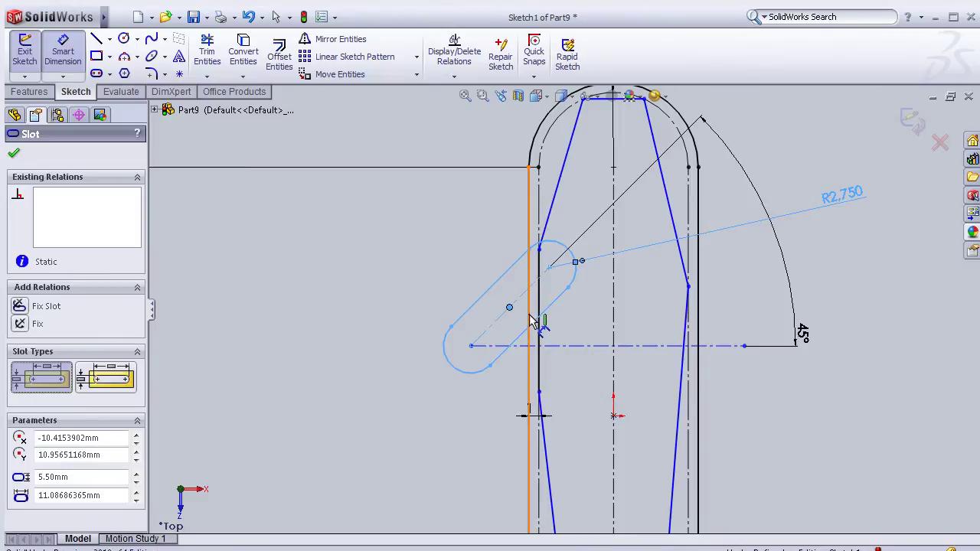
click(528, 320)
click(509, 307)
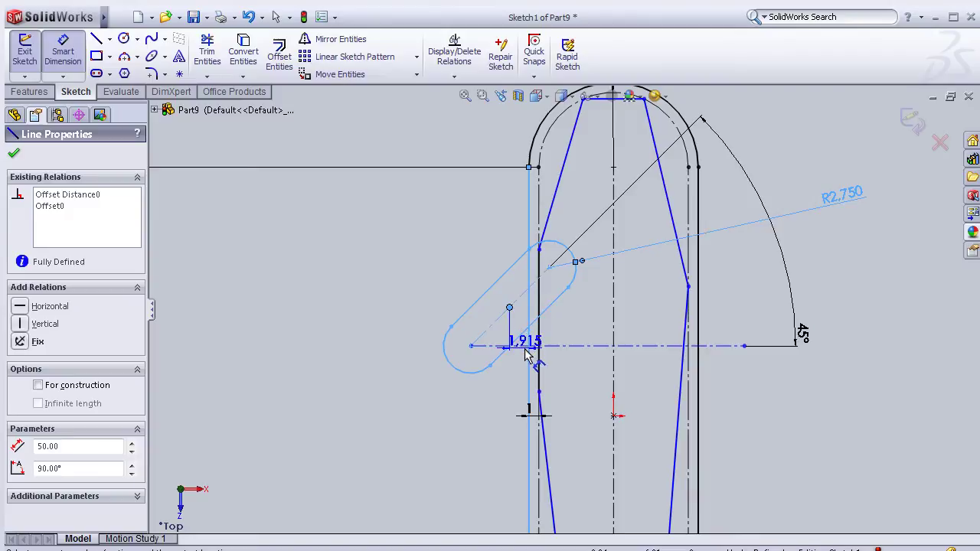
key(Escape)
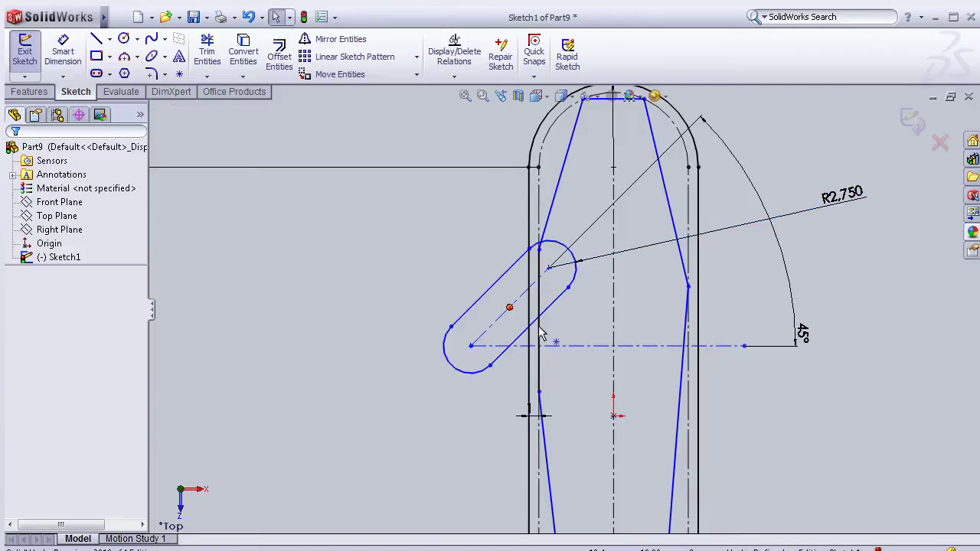
click(532, 324)
click(529, 331)
ctrl+click(529, 415)
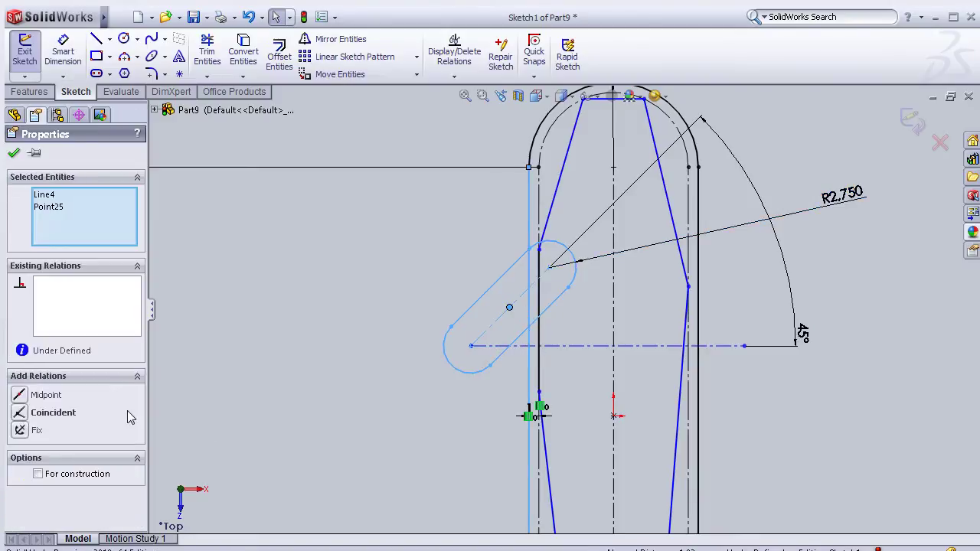
click(54, 414)
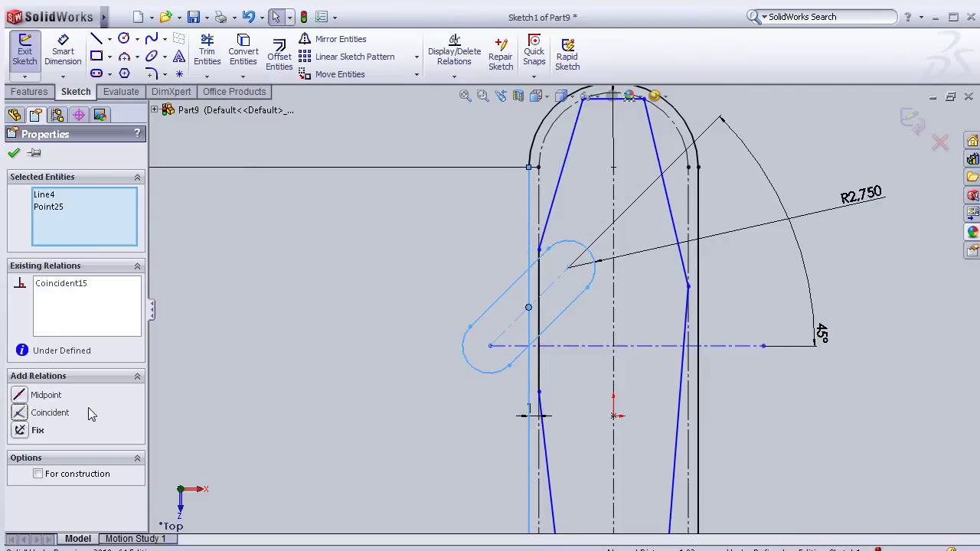
scroll(357, 307, down, 2)
scroll(697, 235, down, 2)
scroll(706, 223, down, 2)
- Add a coincident relation joining the tapered line's endpoint onto the slot edge
click(697, 222)
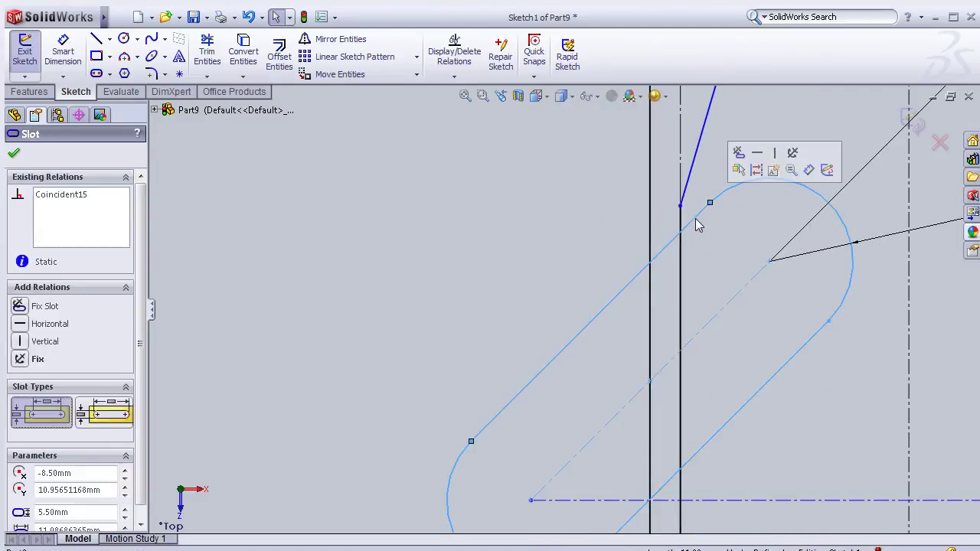
click(681, 205)
ctrl+click(680, 220)
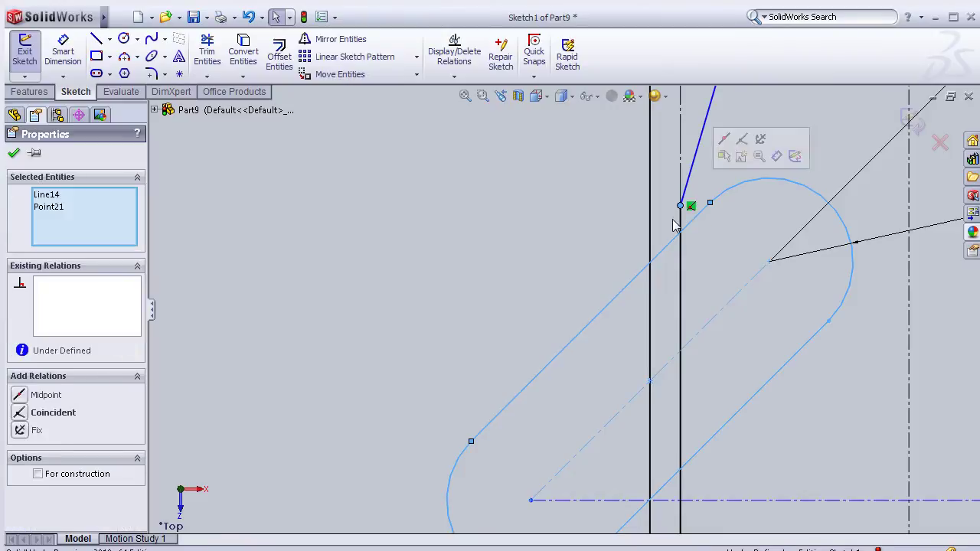
click(54, 412)
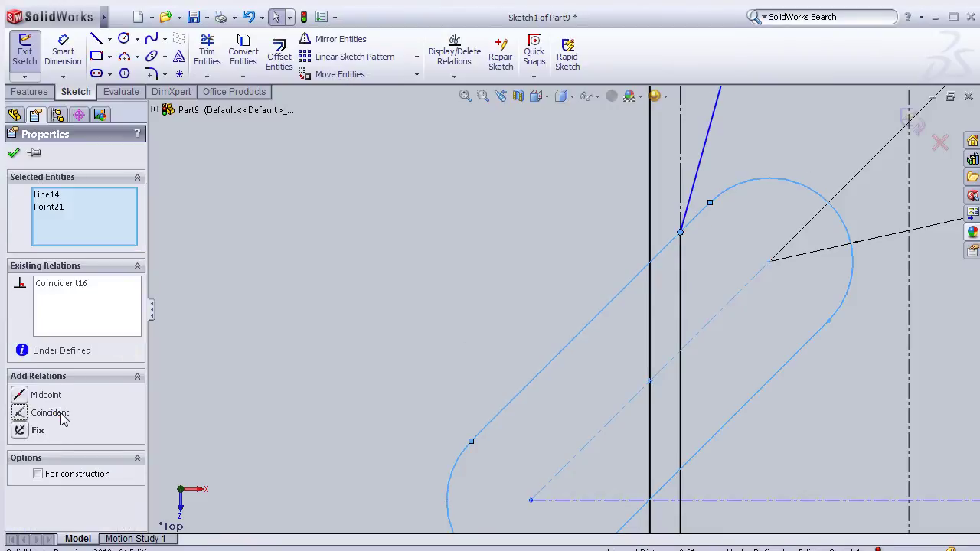
click(13, 152)
scroll(580, 217, up, 3)
scroll(582, 228, up, 2)
scroll(582, 229, down, 1)
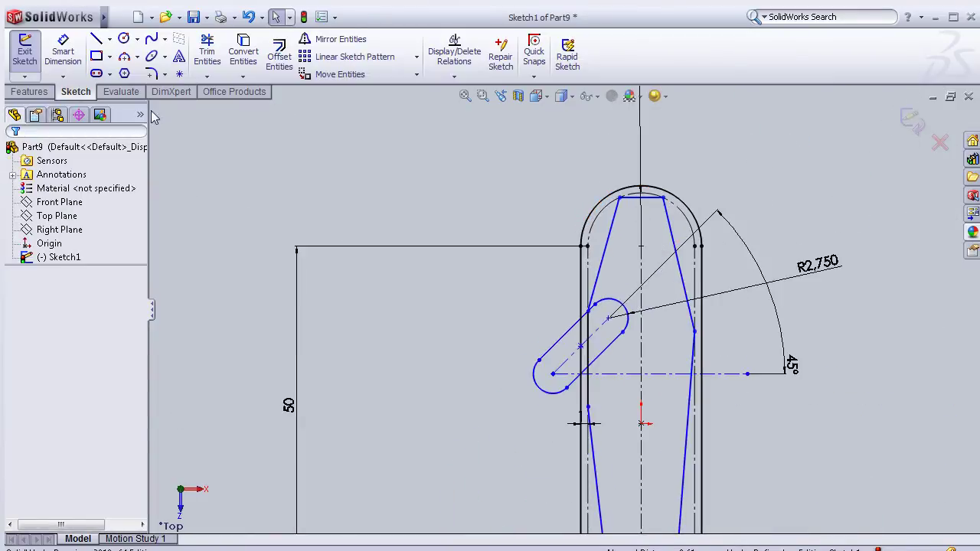
- Round three corners of the blade outline with 1 mm sketch fillets
click(151, 73)
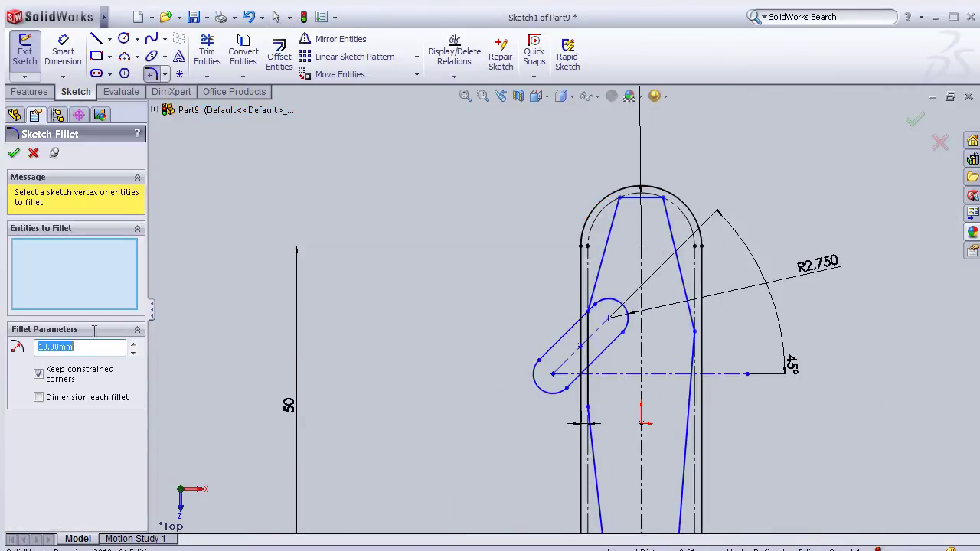
text(1)
click(602, 201)
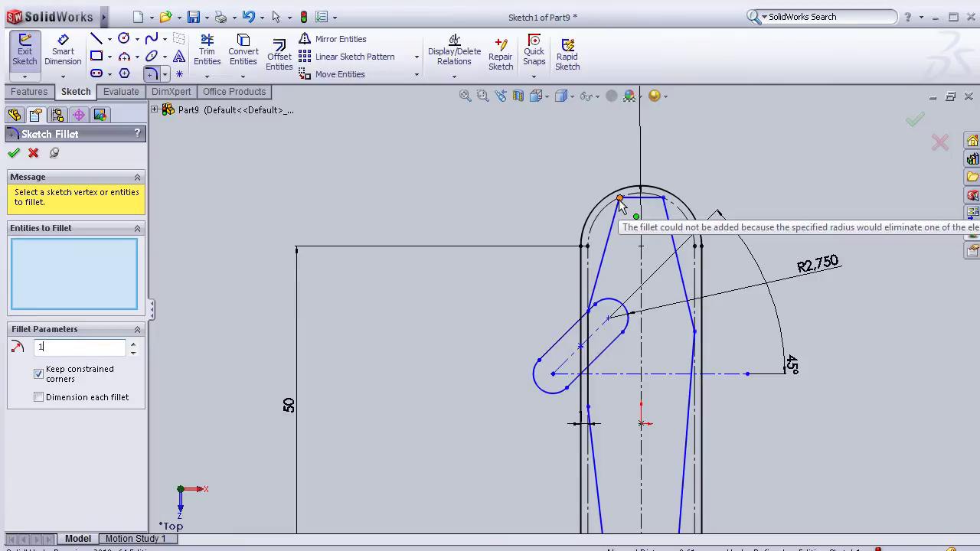
key(Return)
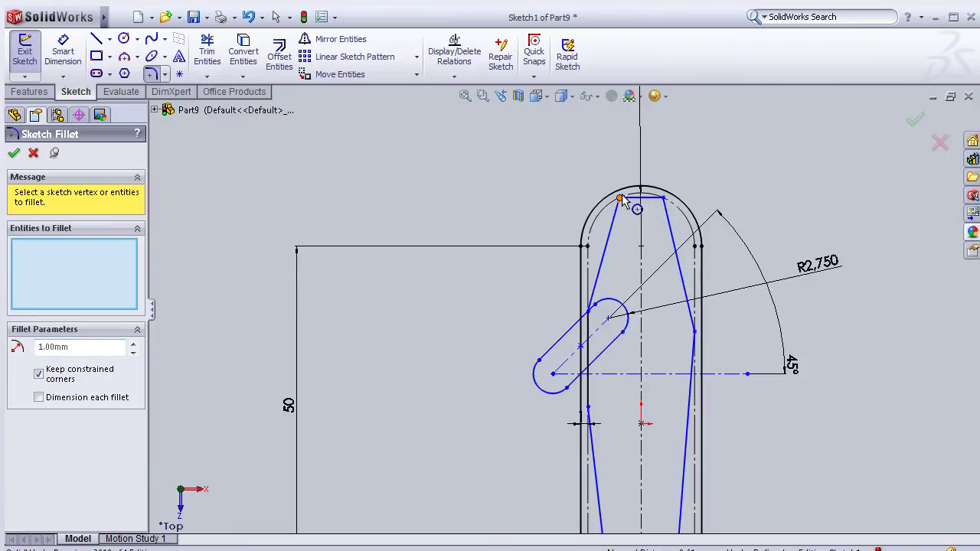
click(620, 199)
click(663, 198)
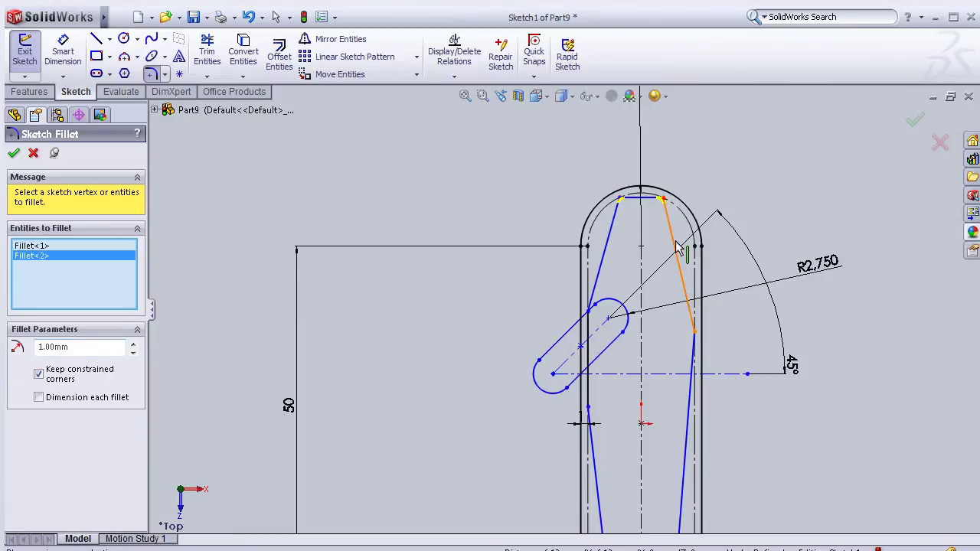
click(695, 331)
scroll(695, 332, down, 2)
scroll(678, 389, up, 2)
scroll(634, 504, down, 2)
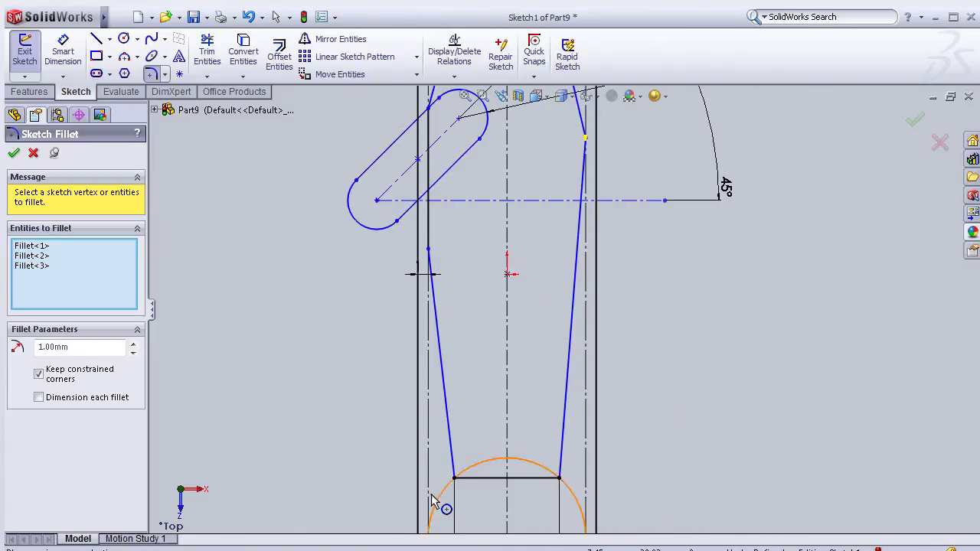
click(14, 153)
key(z)
key(z)
key(z)
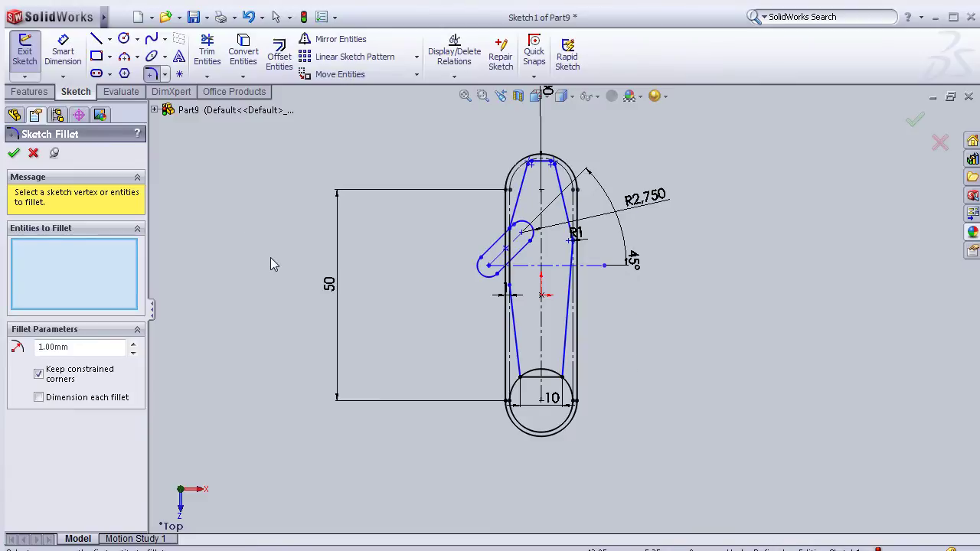
scroll(194, 244, down, 1)
- Power-trim the extra slot lines to leave a hook-shaped notch
click(206, 52)
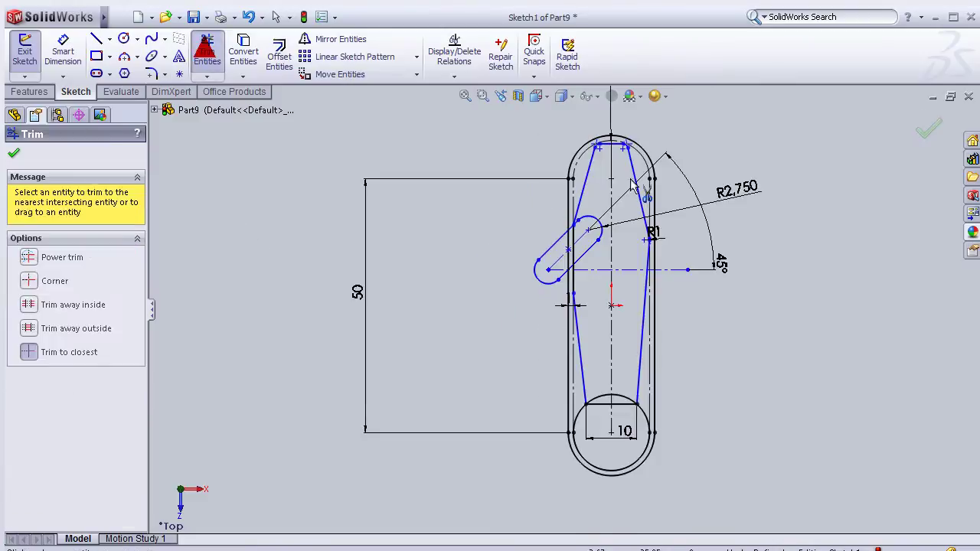
scroll(632, 188, down, 3)
scroll(624, 251, down, 1)
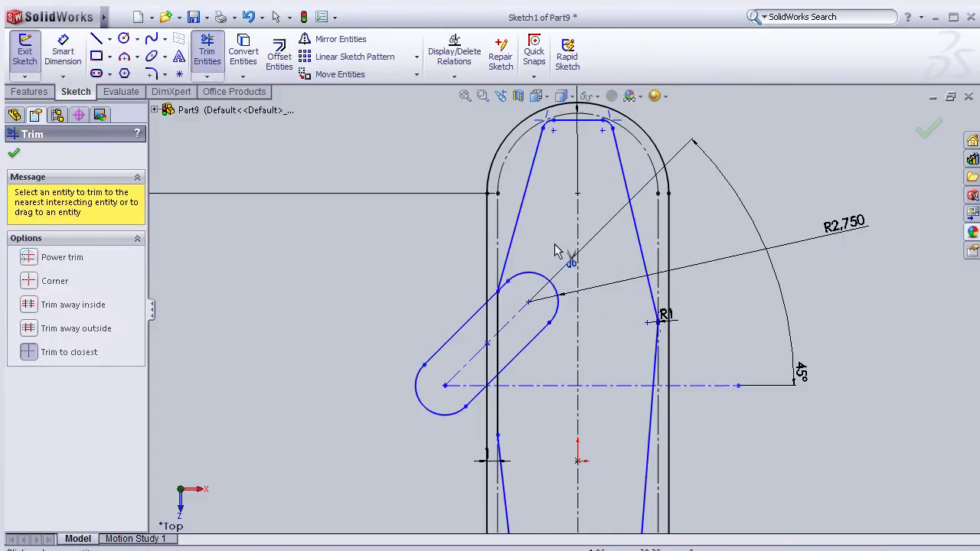
drag(499, 326, 474, 315)
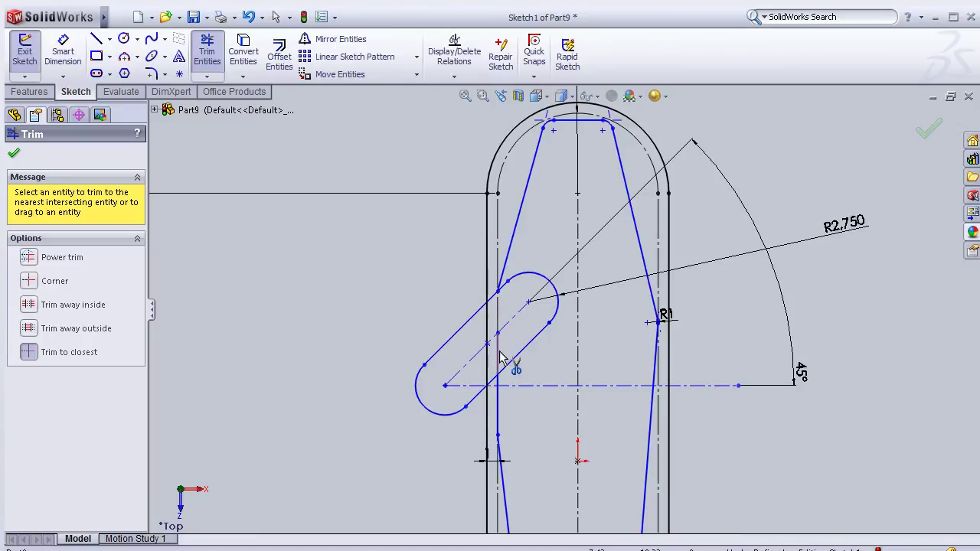
click(29, 91)
- Extrude the hook-shaped outline region 1 mm into a thin solid
click(35, 59)
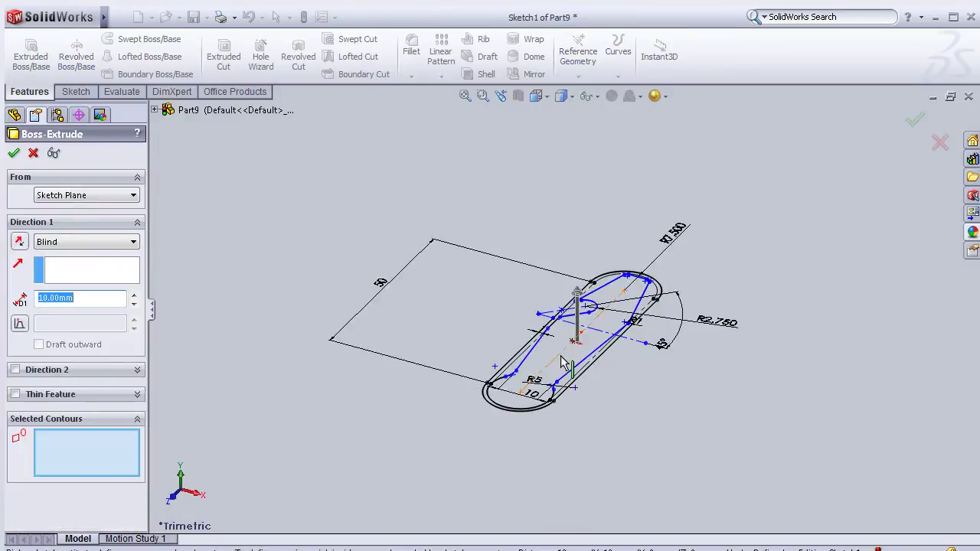
click(559, 342)
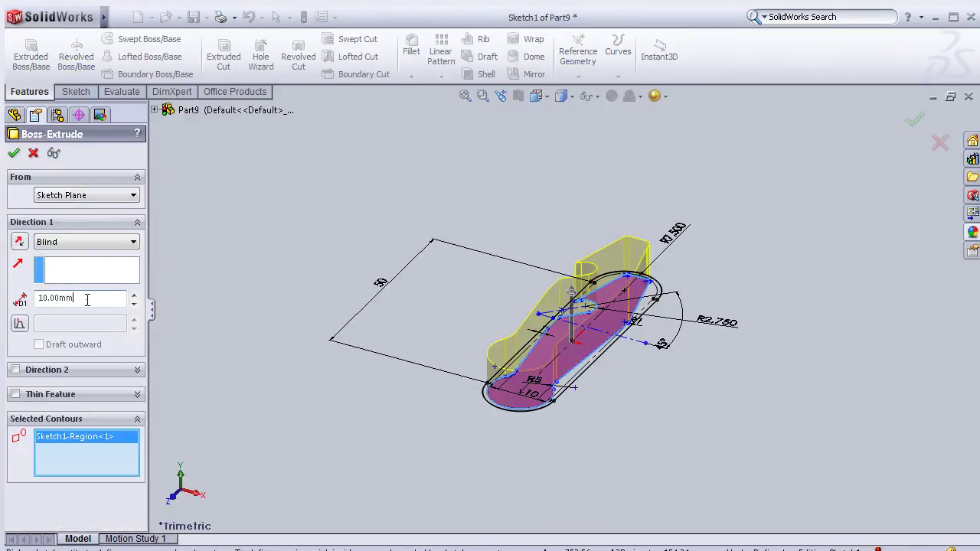
text(1.5)
click(14, 152)
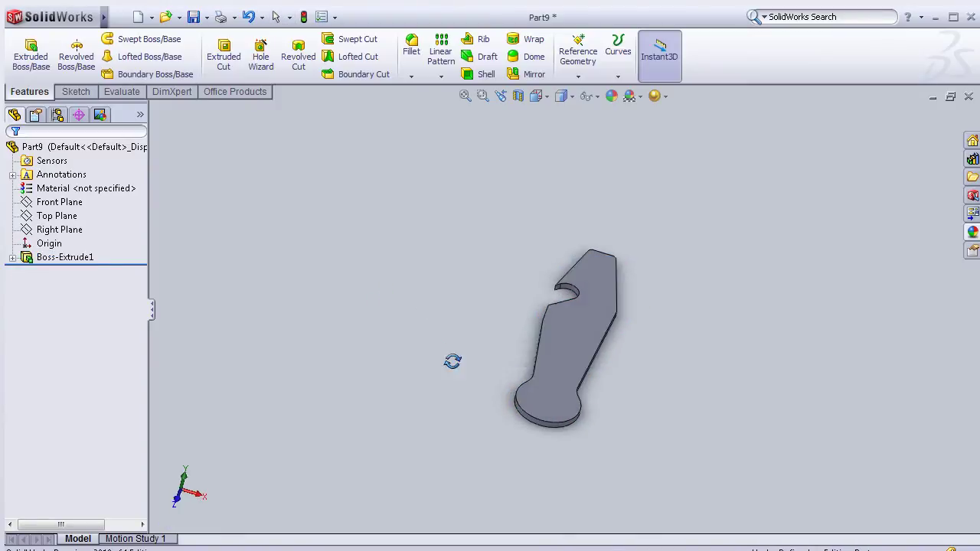
- Reopen Sketch1 for editing and view it Normal To the sketch plane
mouse_move(417, 300)
middle_down()
mouse_move(394, 378)
mouse_move(433, 393)
middle_up()
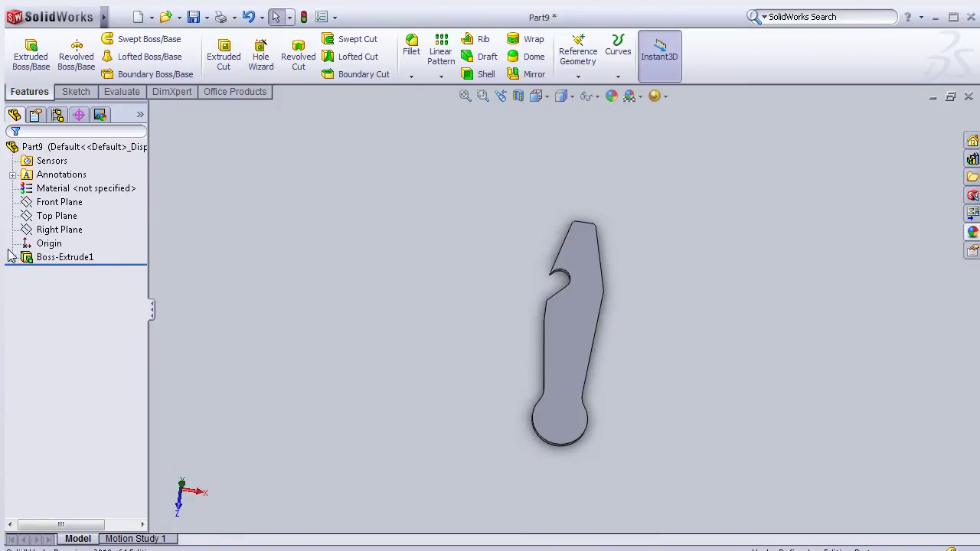
click(13, 258)
double_click(69, 271)
click(70, 229)
key(space)
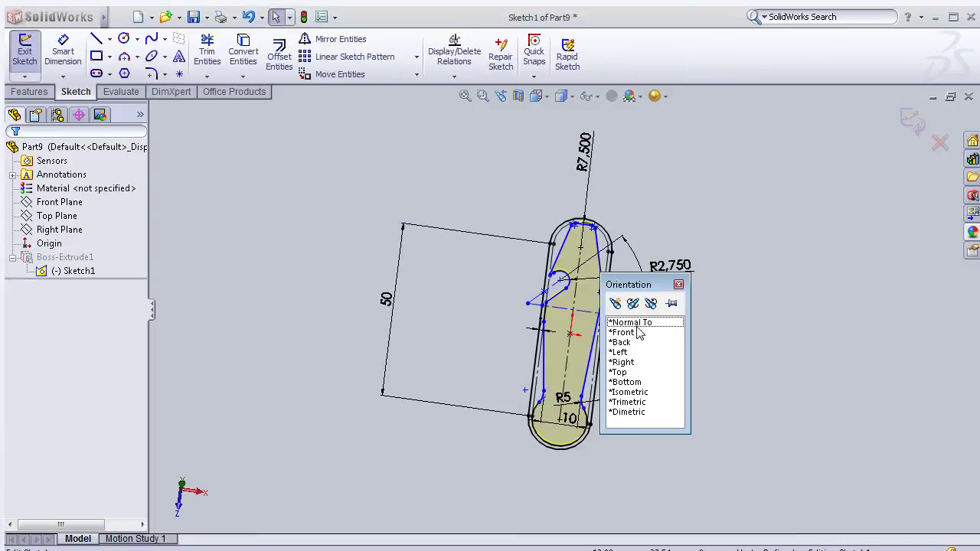
click(639, 325)
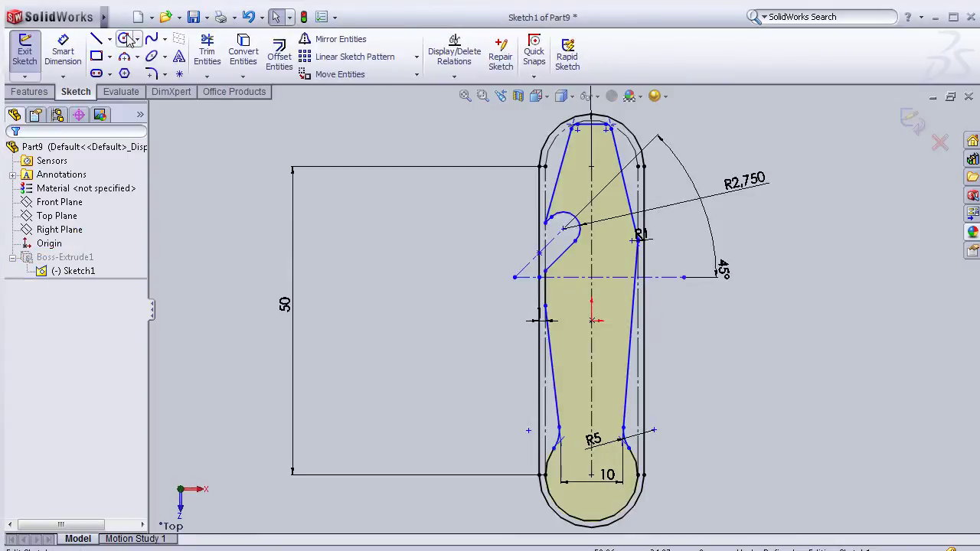
- Draw a 2 mm diameter circle at the round end's centre and rebuild the part
click(591, 475)
click(601, 473)
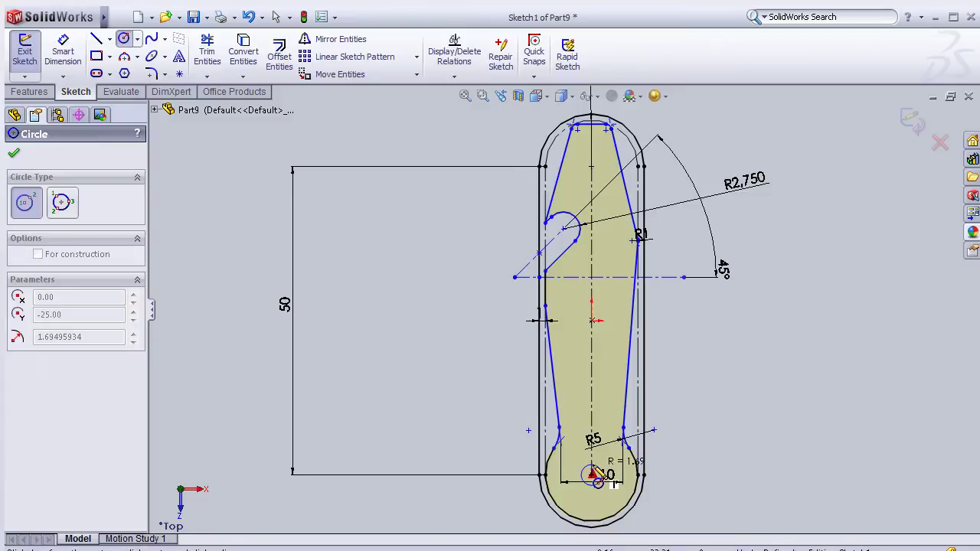
click(63, 53)
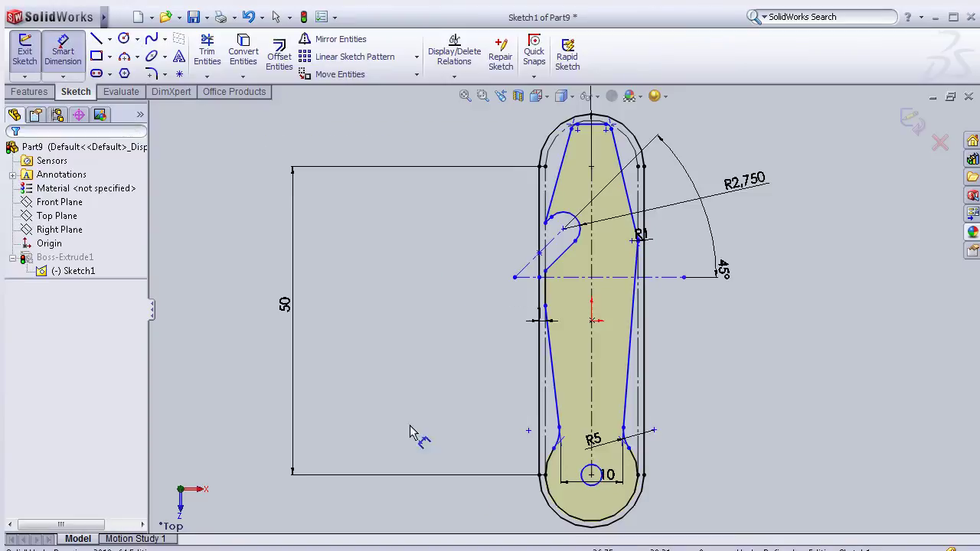
click(586, 487)
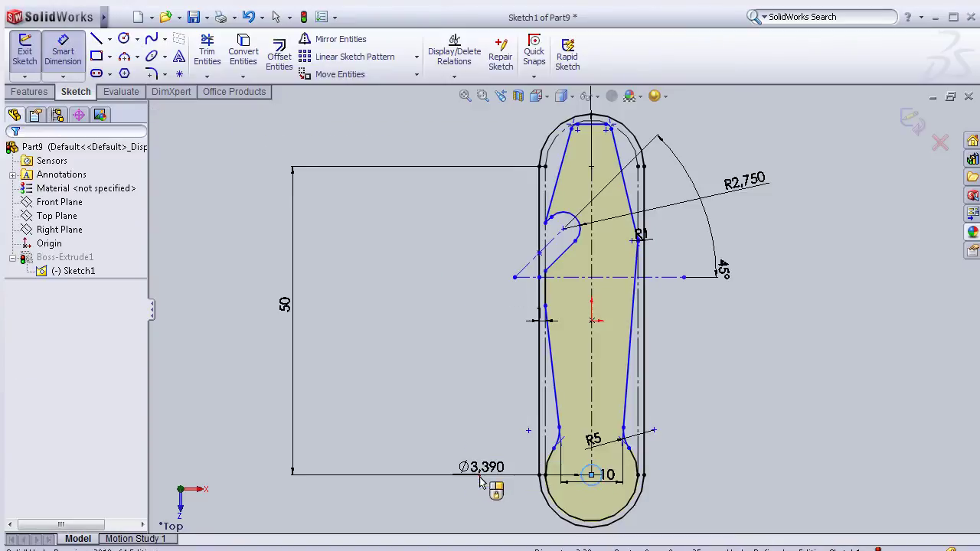
click(482, 481)
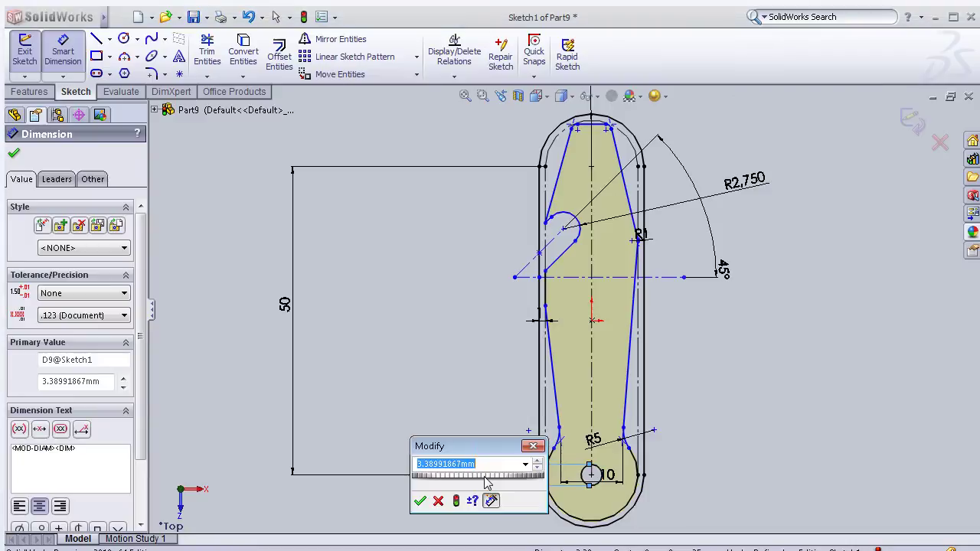
text(2)
click(419, 501)
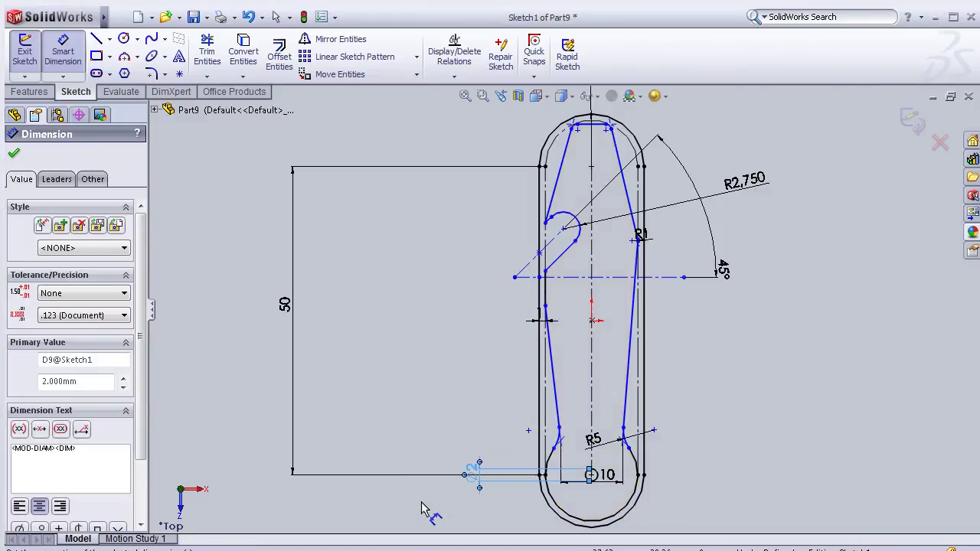
click(20, 151)
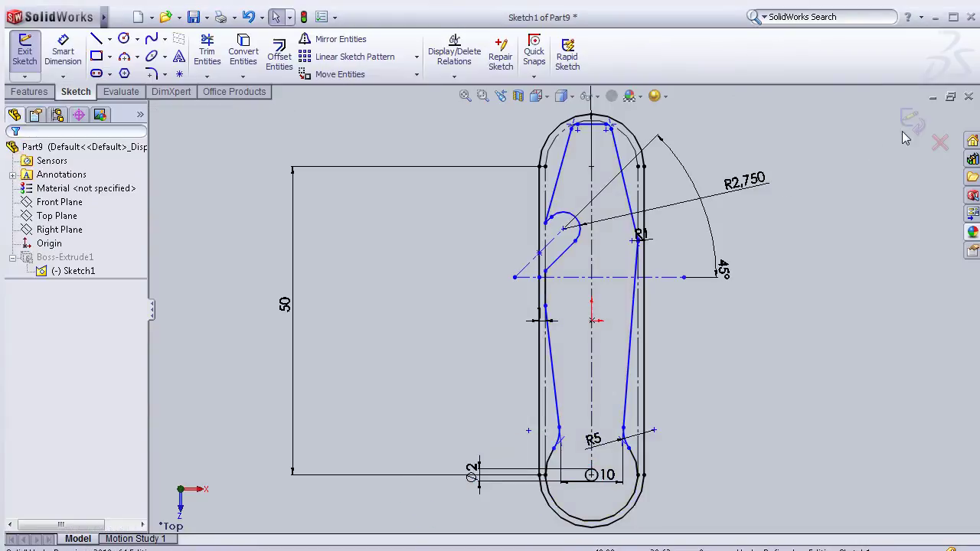
mouse_move(782, 266)
middle_down()
mouse_move(465, 330)
mouse_move(360, 340)
mouse_move(280, 391)
mouse_move(344, 365)
mouse_move(365, 387)
middle_up()
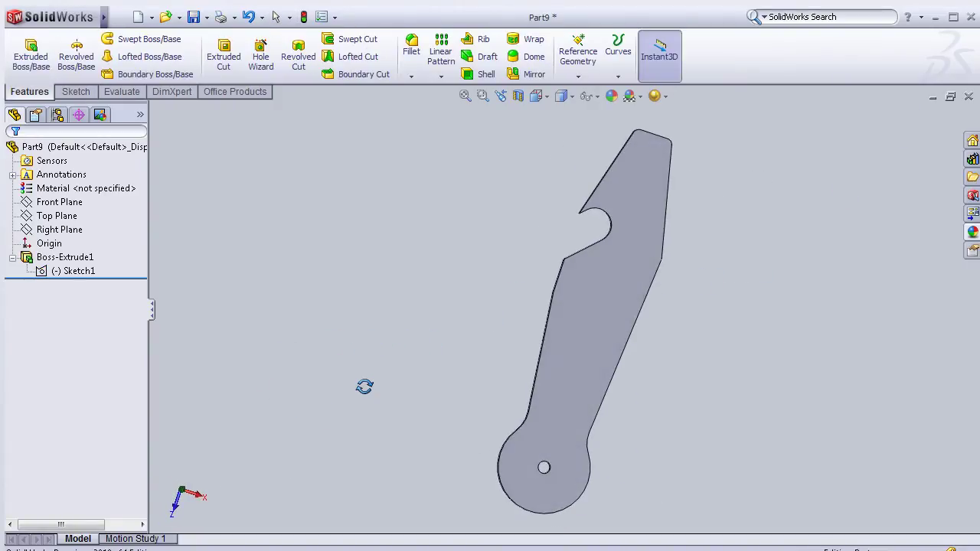
- Orbit the part to show its thickness
scroll(484, 289, down, 3)
scroll(485, 290, up, 3)
scroll(548, 272, up, 1)
middle_drag(739, 226, 711, 260)
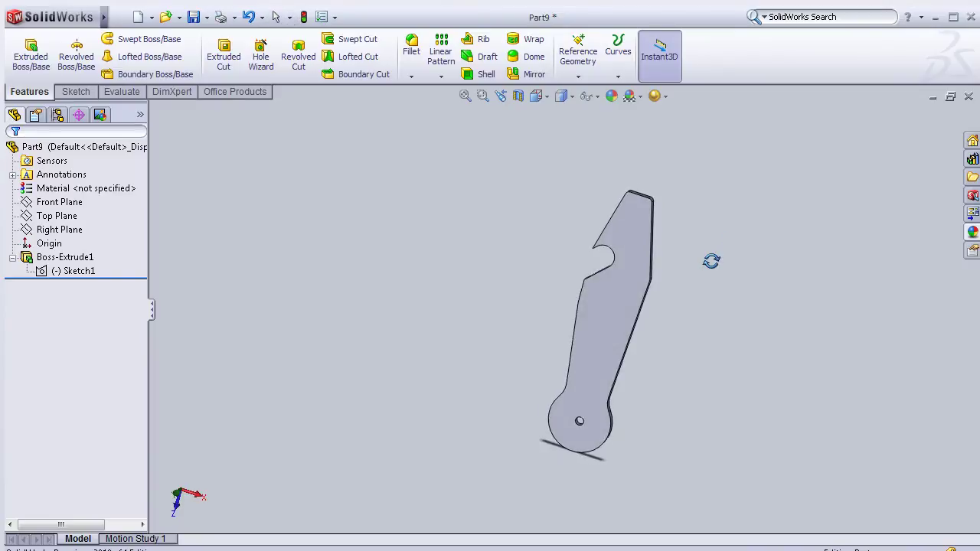
mouse_move(621, 257)
middle_down()
mouse_move(706, 227)
mouse_move(582, 284)
mouse_move(536, 321)
mouse_move(686, 324)
mouse_move(720, 262)
middle_up()
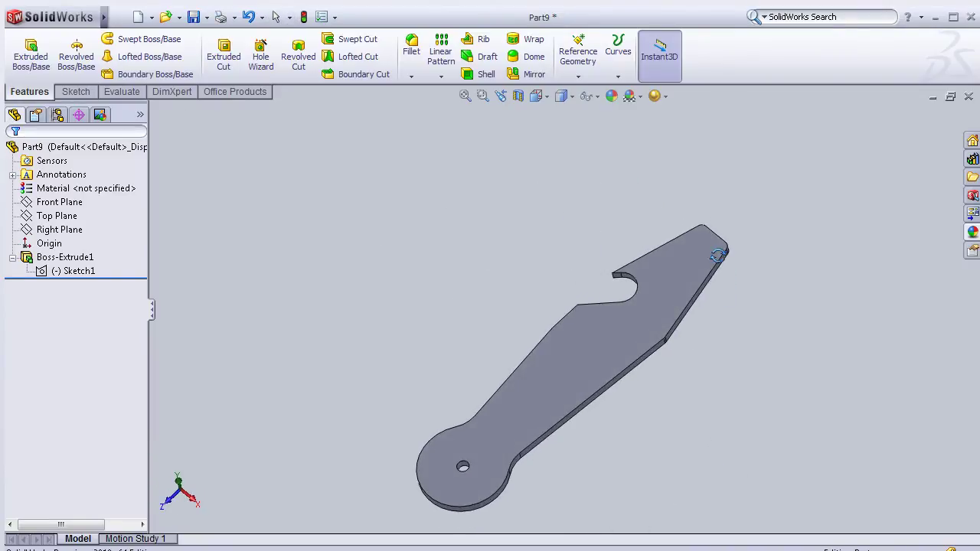
- Dismiss the New Document dialog without creating a file
click(138, 17)
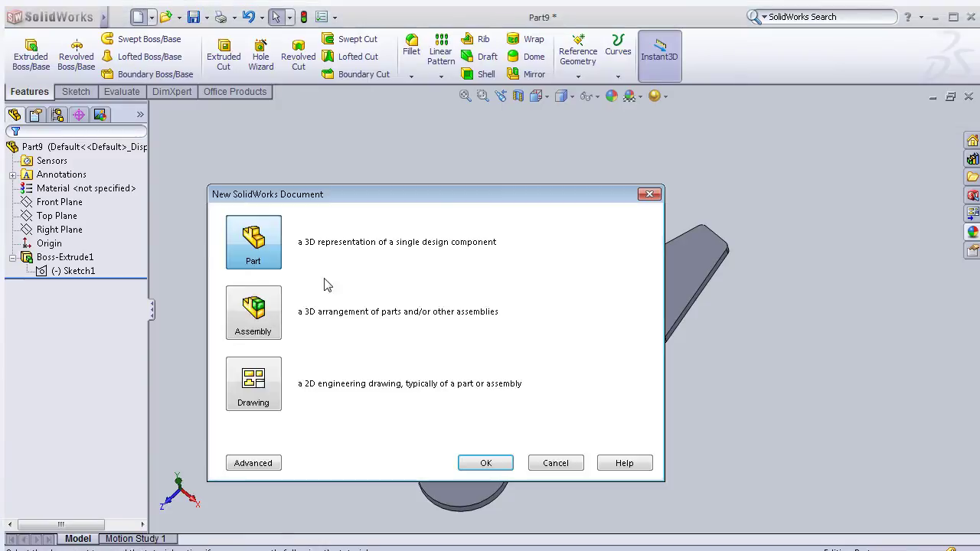
click(555, 463)
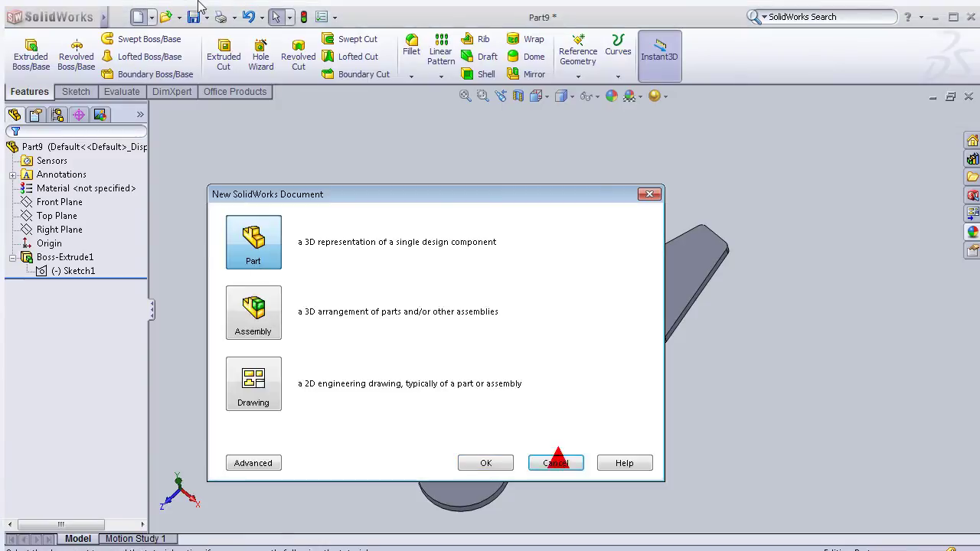
click(547, 464)
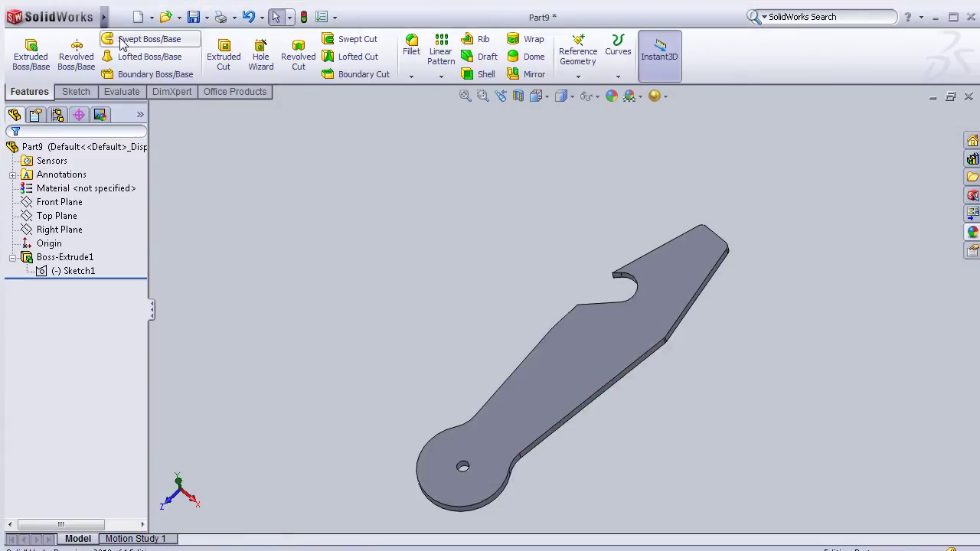
- Save the part as 'Bottle Opener' in the Swiss Knife small folder
click(194, 18)
text(Bottle Opener)
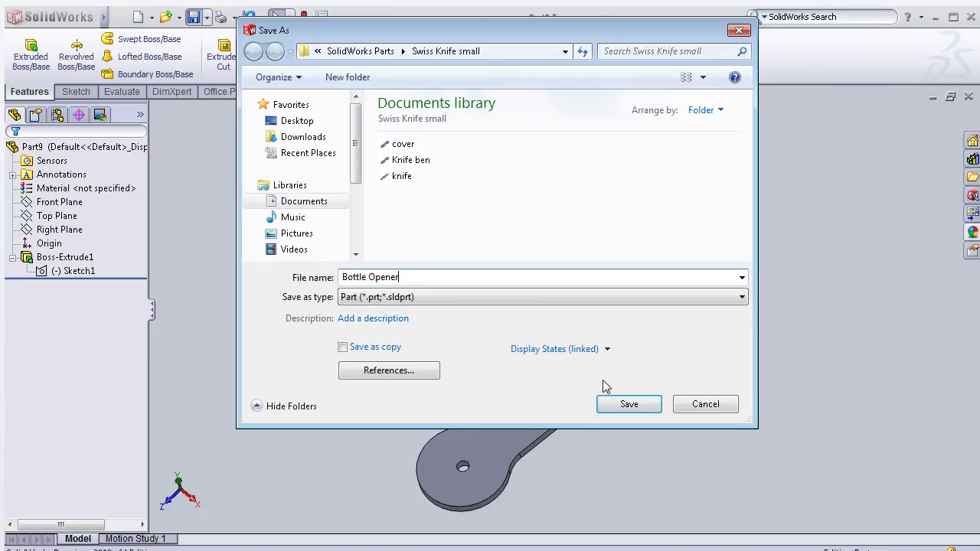
click(626, 401)
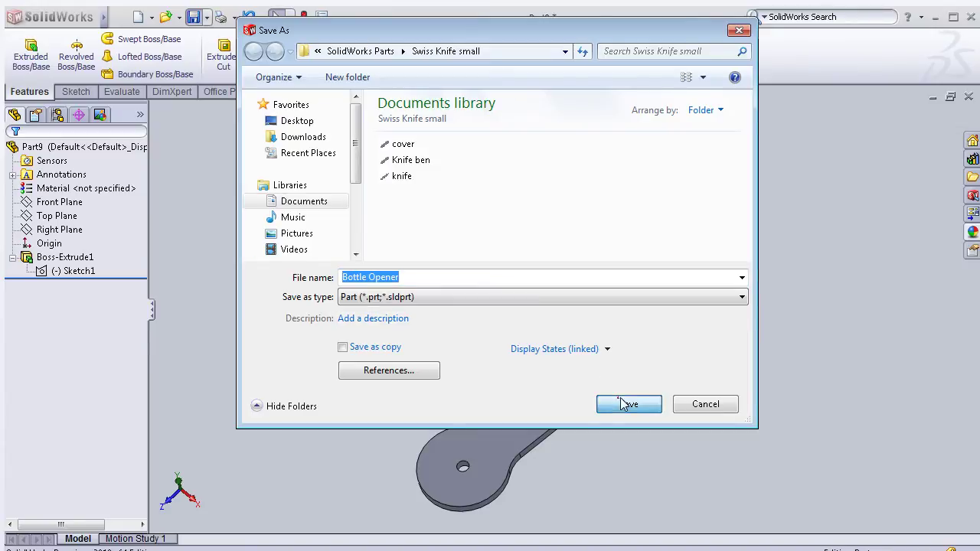
mouse_move(442, 335)
middle_down()
mouse_move(475, 345)
mouse_move(538, 404)
mouse_move(367, 368)
mouse_move(453, 372)
middle_up()
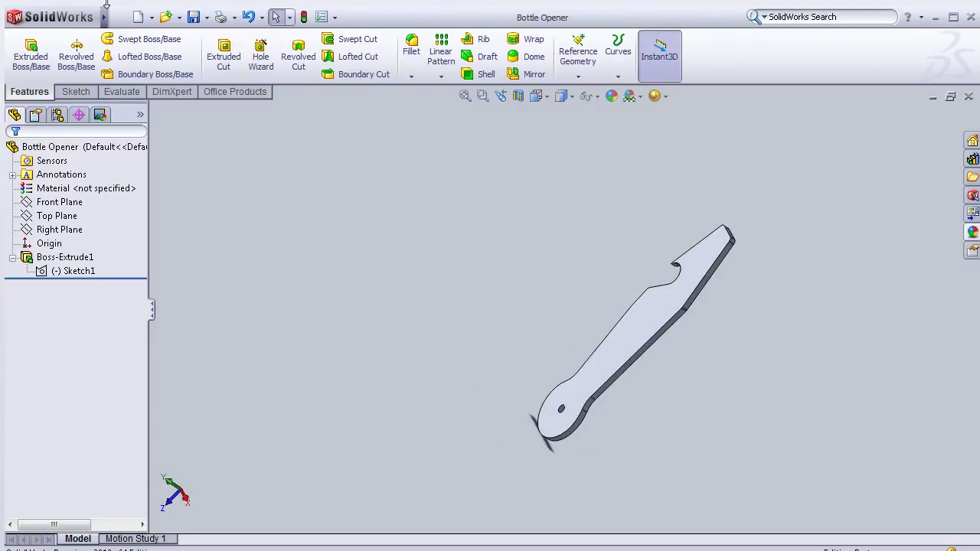
click(145, 6)
- Create a new part and start a sketch on the Top Plane
click(469, 213)
click(138, 18)
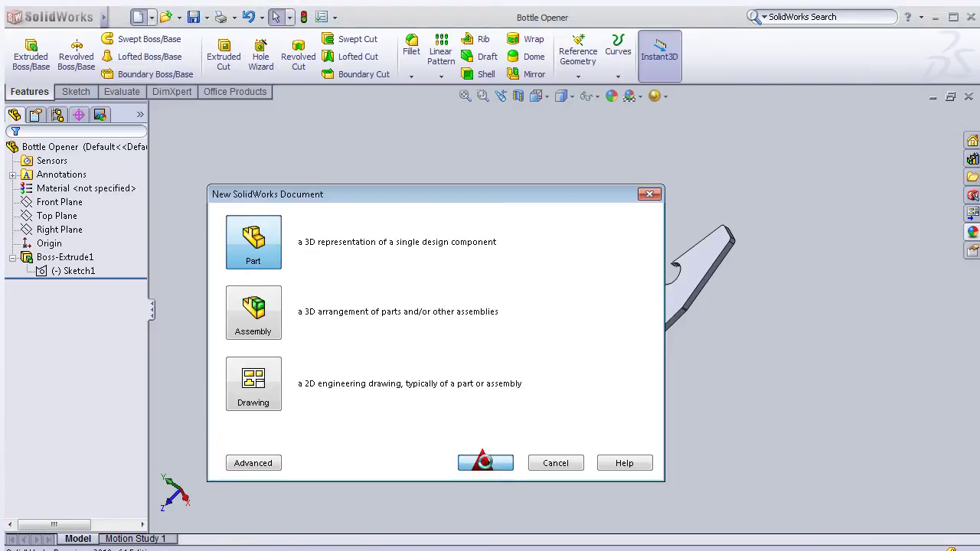
click(483, 461)
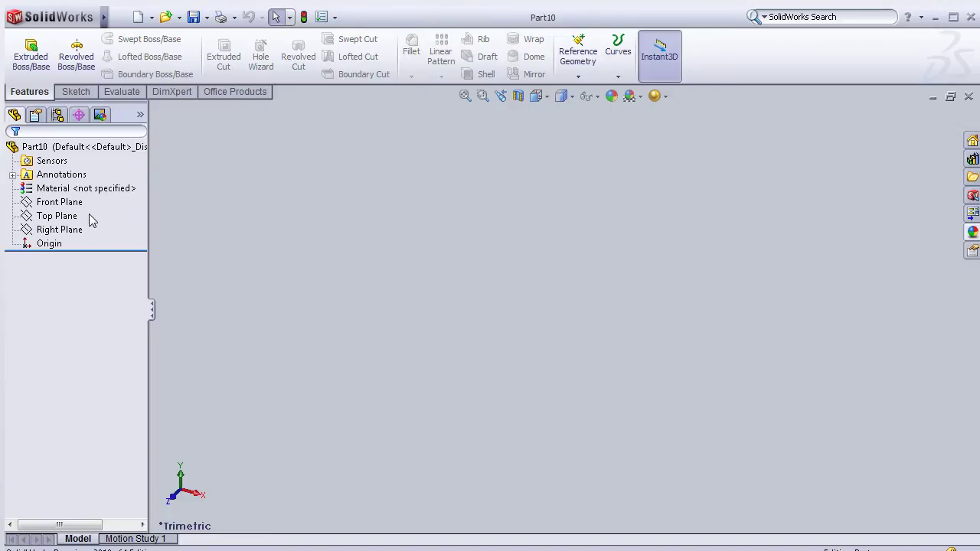
click(56, 216)
click(50, 192)
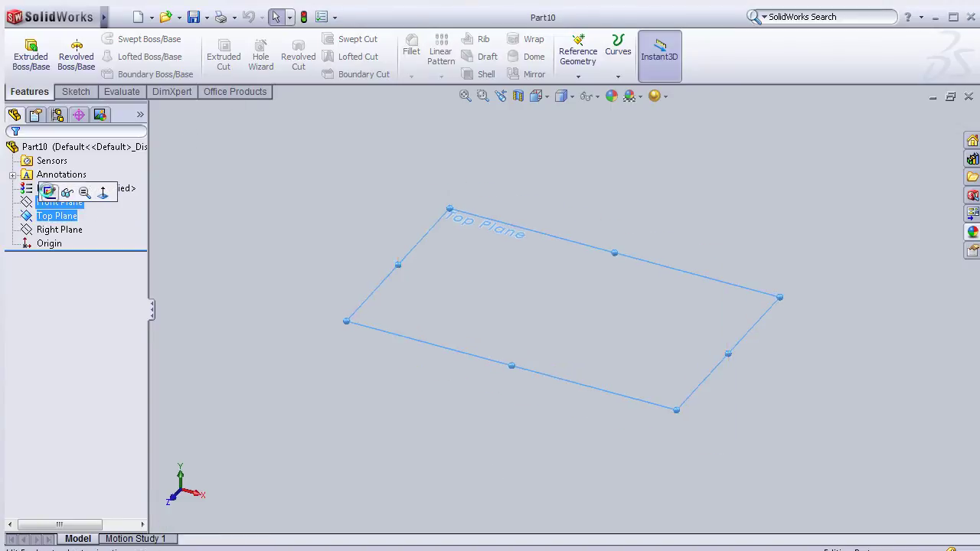
- Draw a circle at the origin and dimension it to 1.8 mm diameter
click(124, 39)
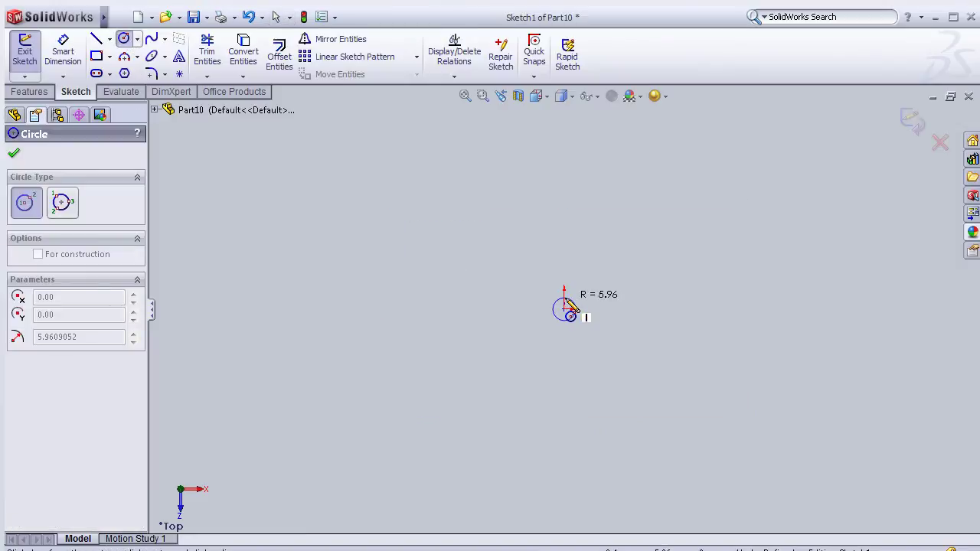
click(570, 312)
click(63, 53)
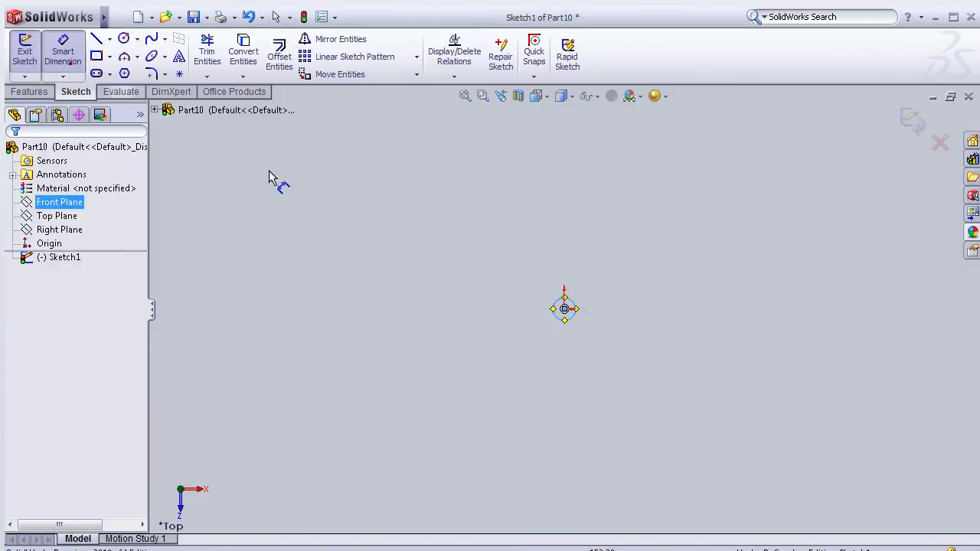
scroll(593, 341, down, 2)
click(568, 317)
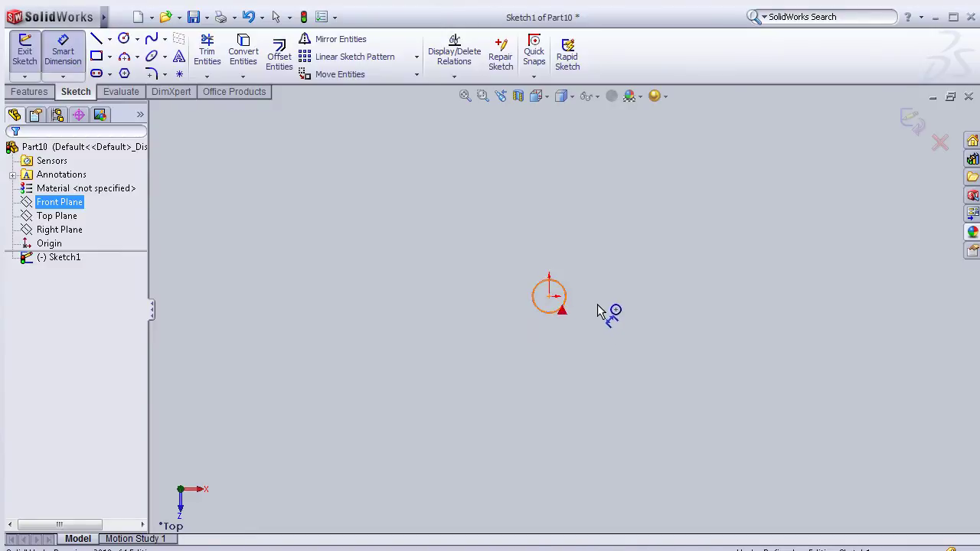
click(647, 323)
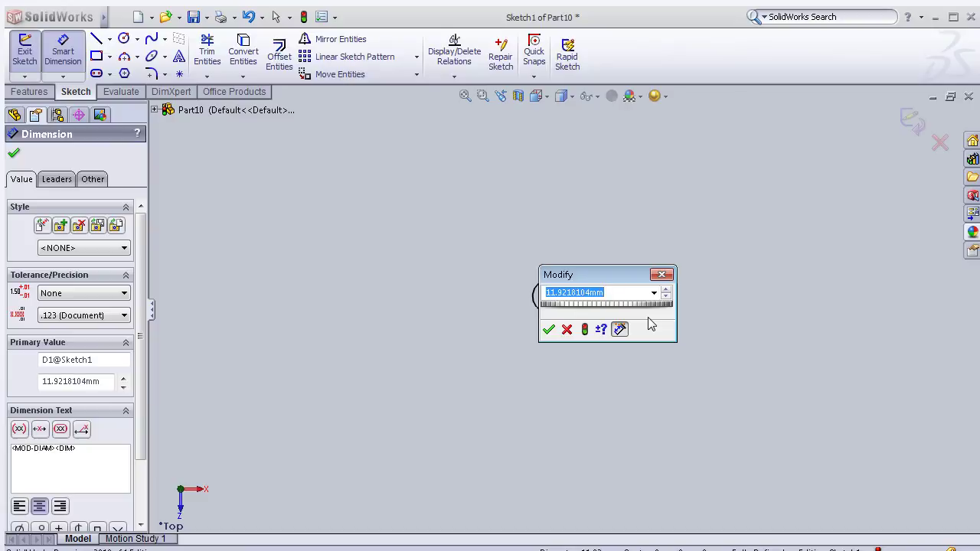
text(1.8)
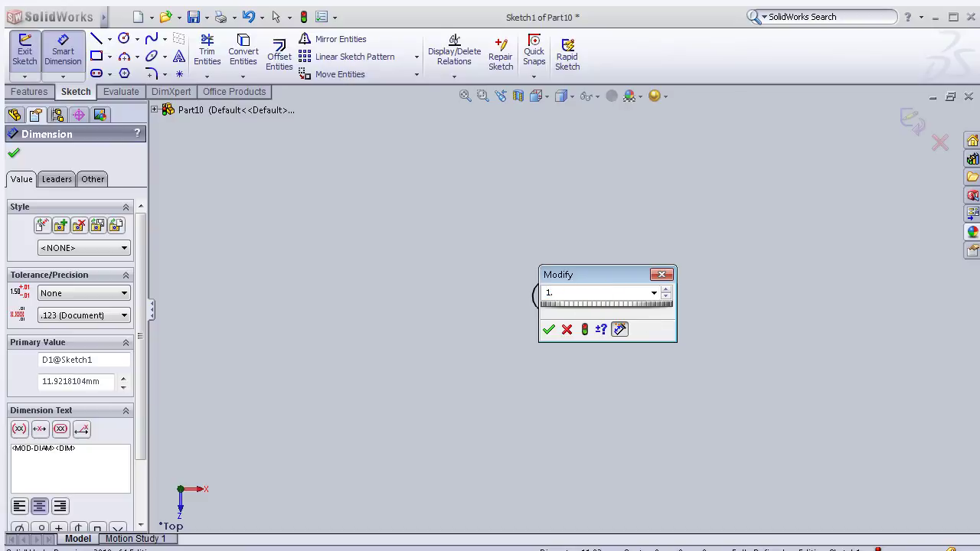
click(550, 329)
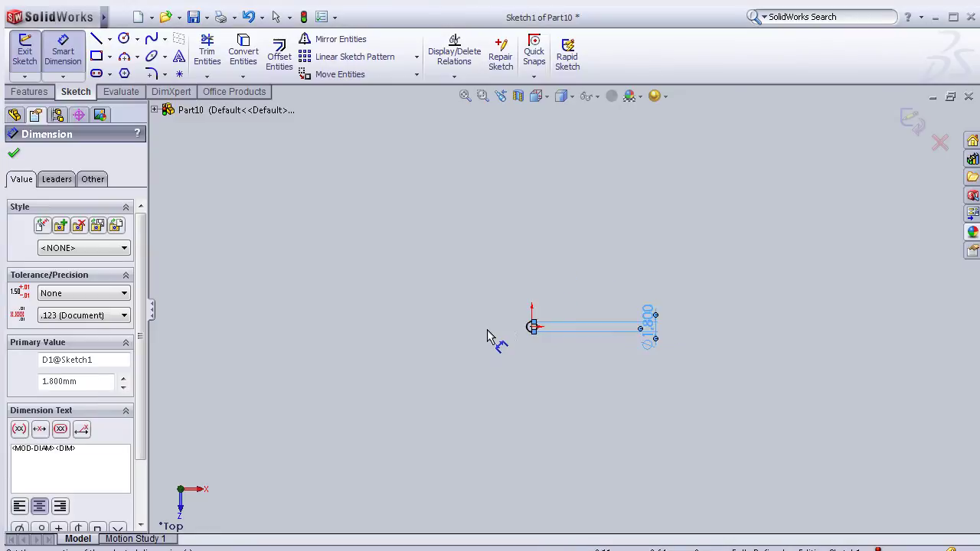
scroll(486, 338, down, 1)
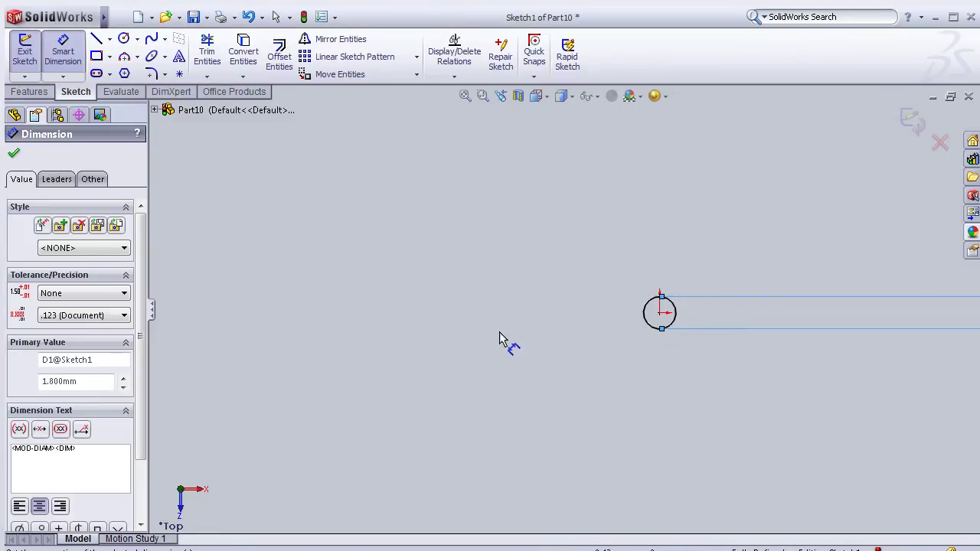
click(29, 91)
- Extrude the 1.8 mm circle as a Blind boss 7.5 mm deep
click(31, 55)
text(5)
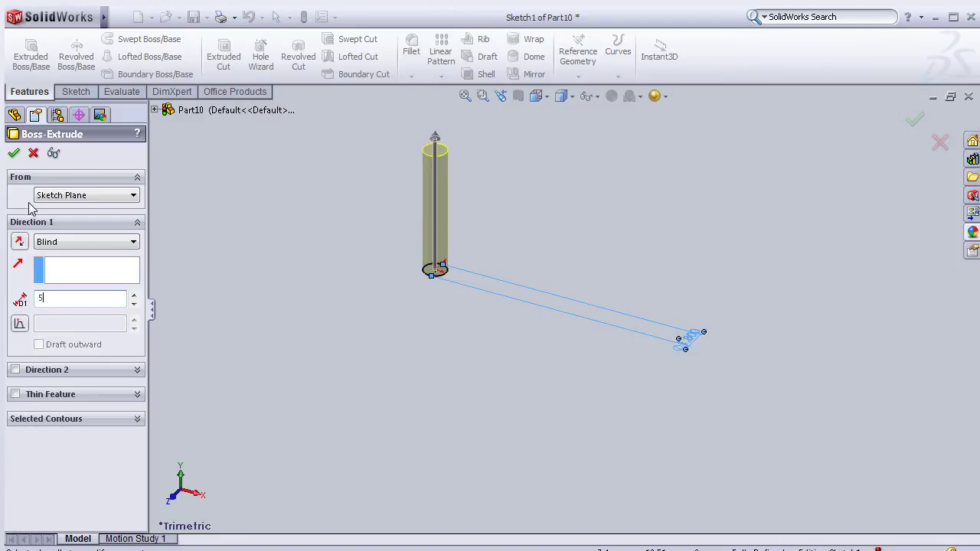
text(10)
key(Return)
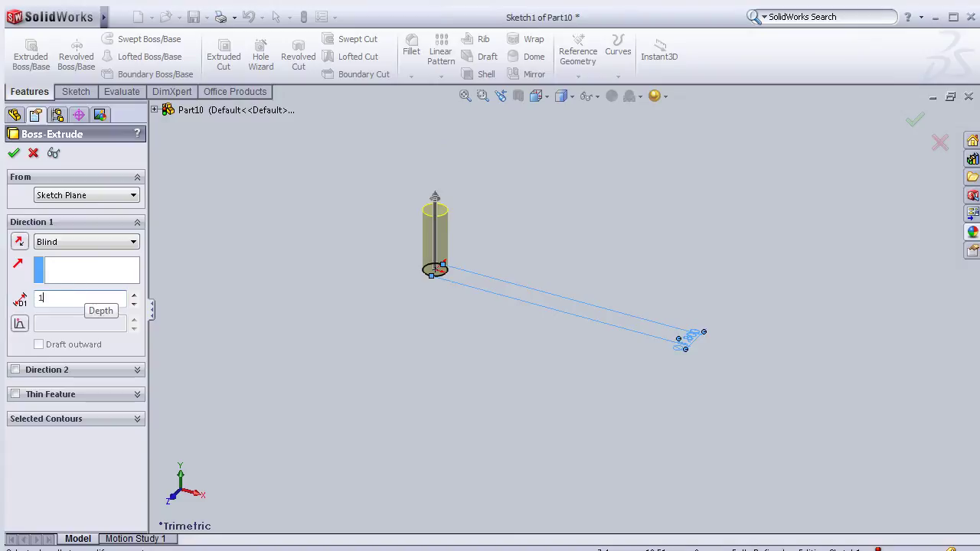
text(7.5)
key(Return)
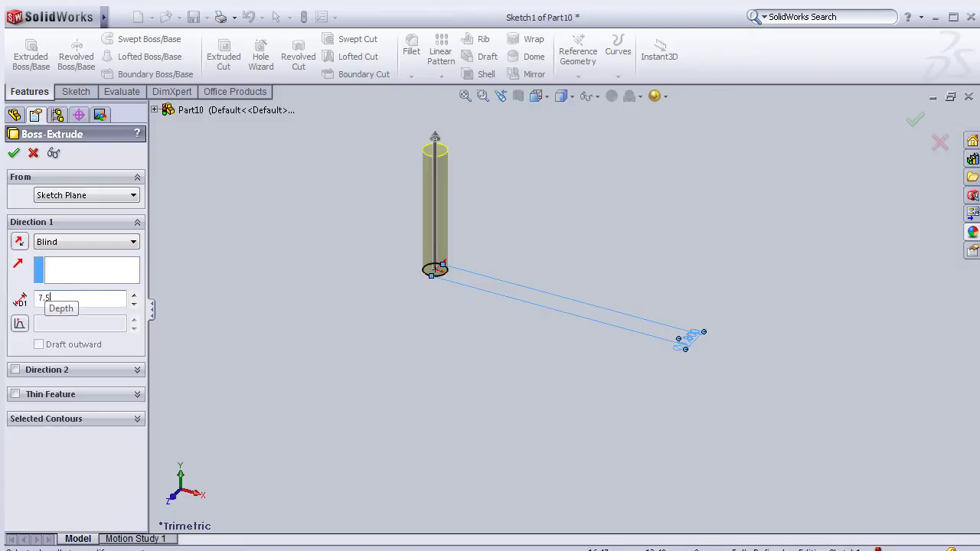
key(Return)
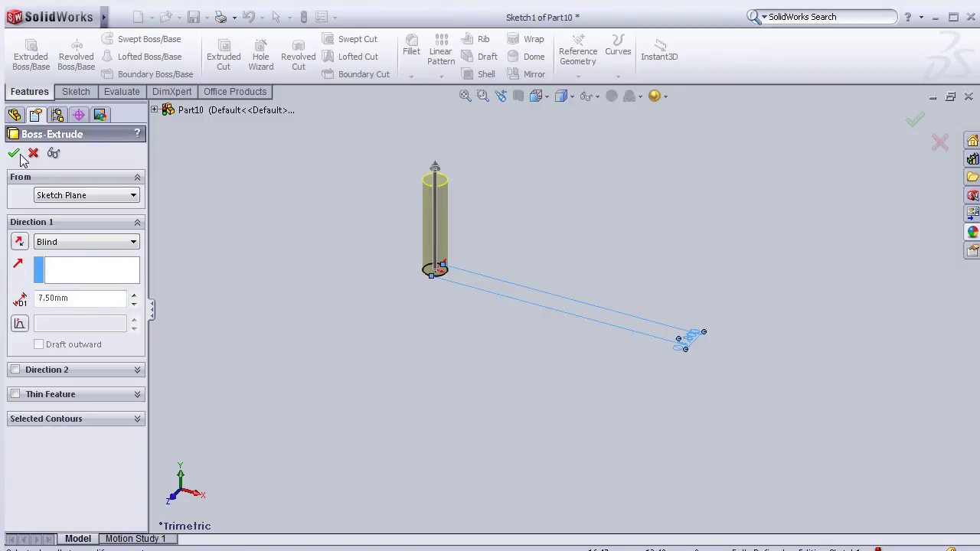
click(14, 154)
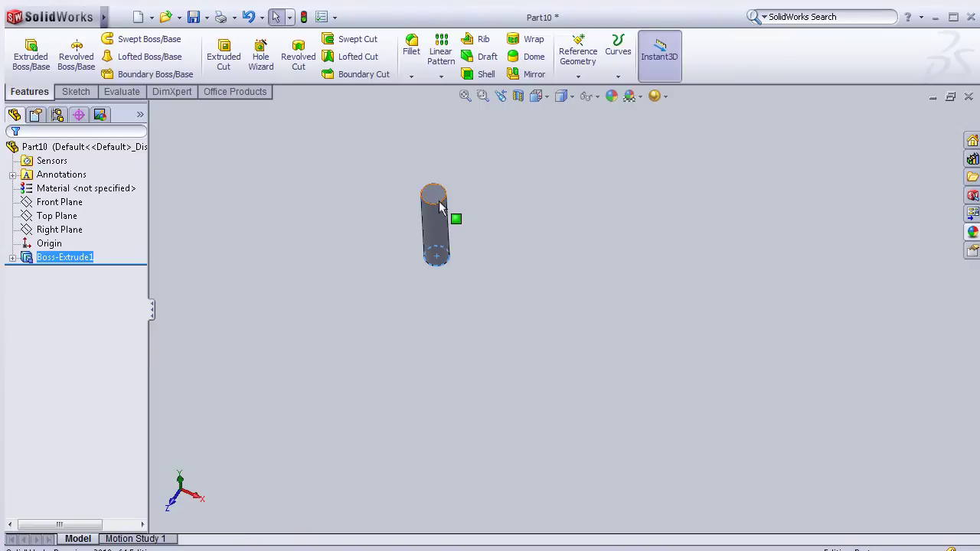
- Start a sketch on the cylinder's top face, view it normal, and draw a circle centred on the origin
click(441, 203)
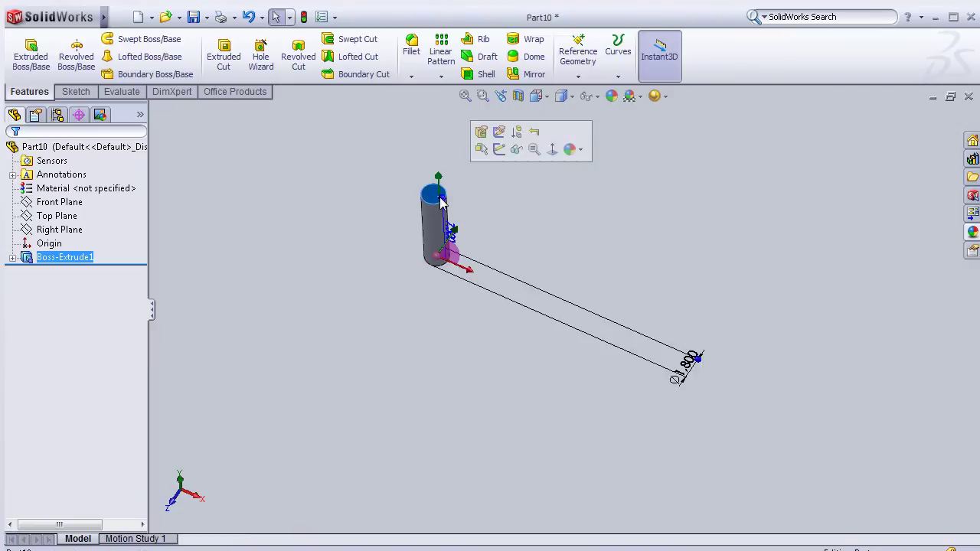
click(499, 149)
key(space)
click(555, 271)
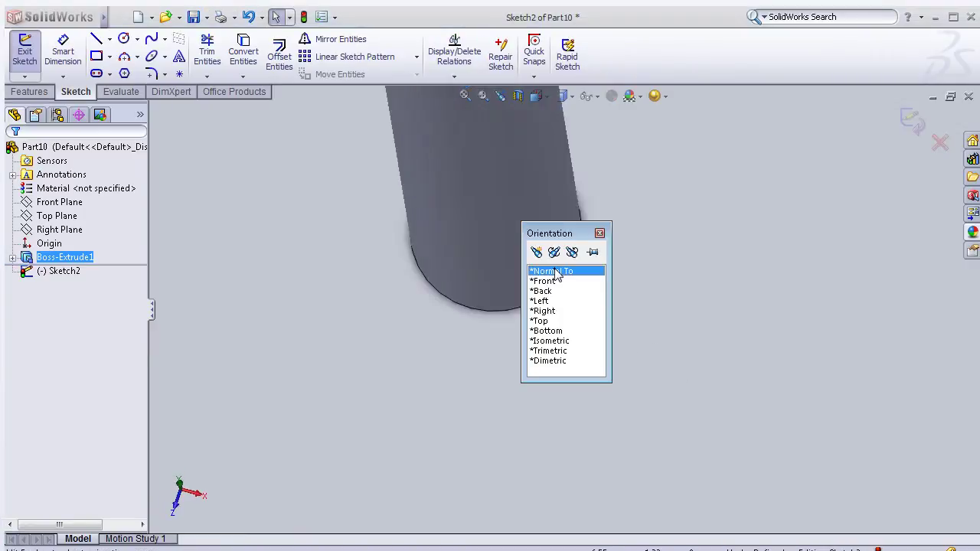
click(124, 39)
click(564, 308)
scroll(563, 294, up, 2)
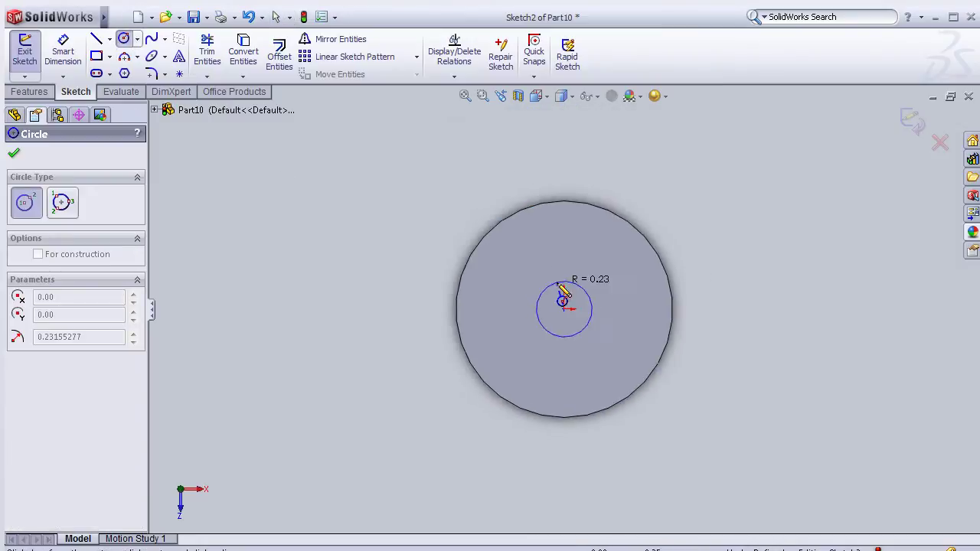
click(564, 192)
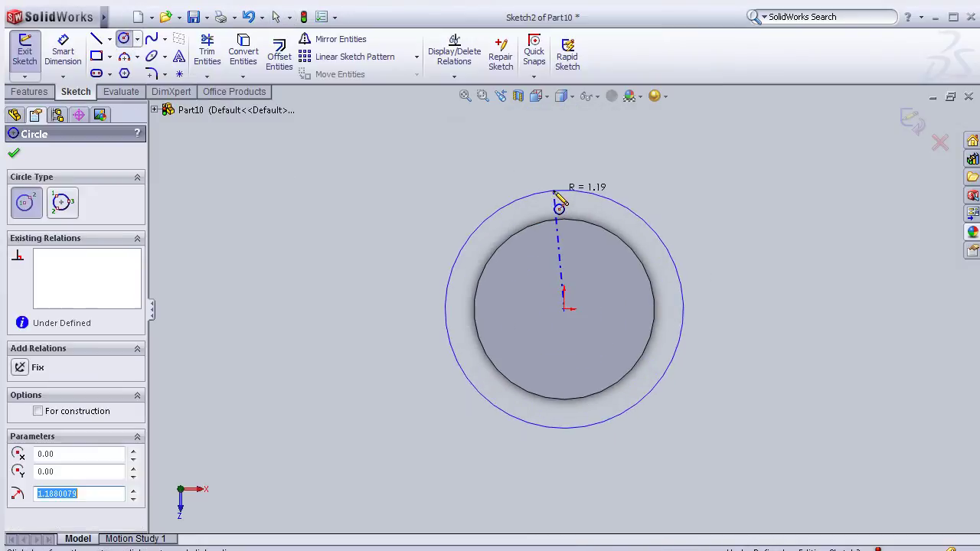
- Dimension the circle to 2.8 mm diameter and set up an Extruded Boss of 0.5 mm
click(70, 56)
click(475, 214)
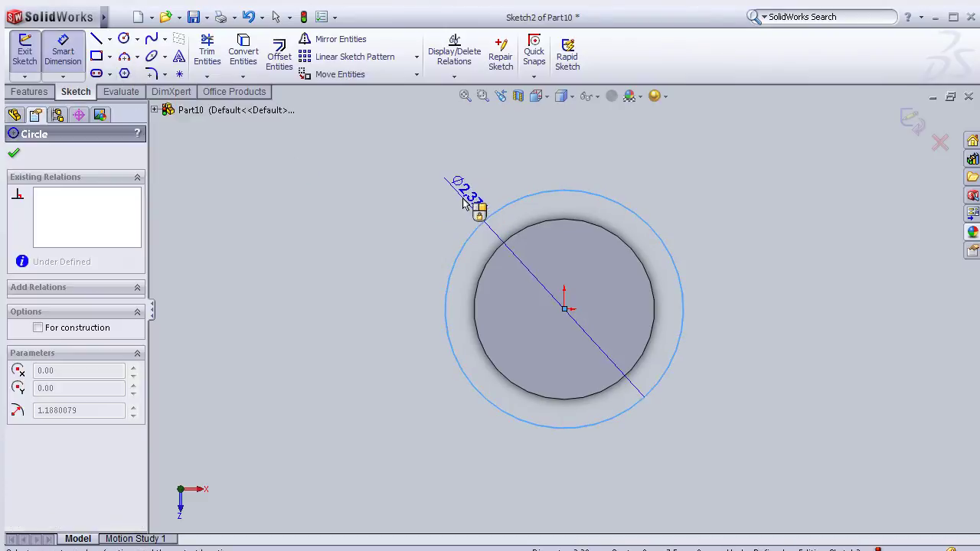
click(477, 214)
click(480, 215)
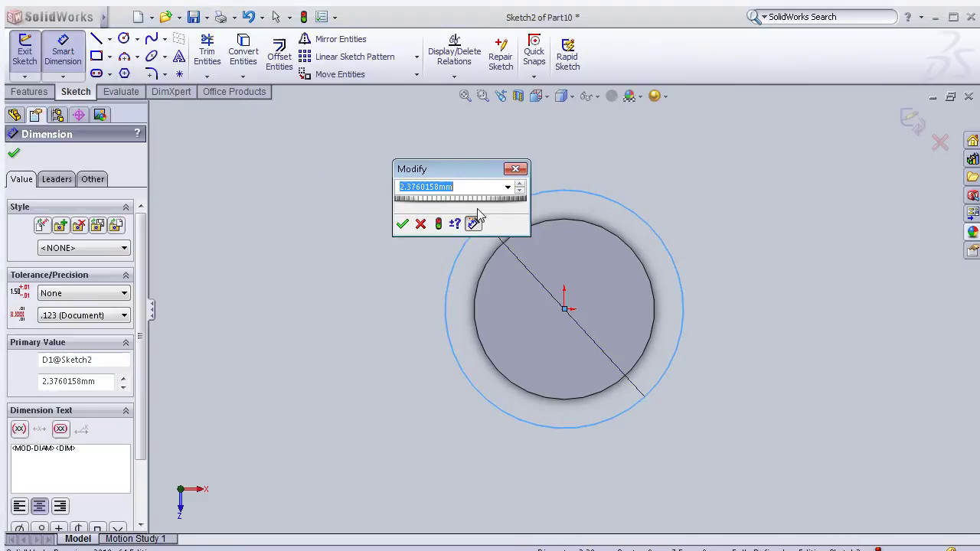
text(2.8)
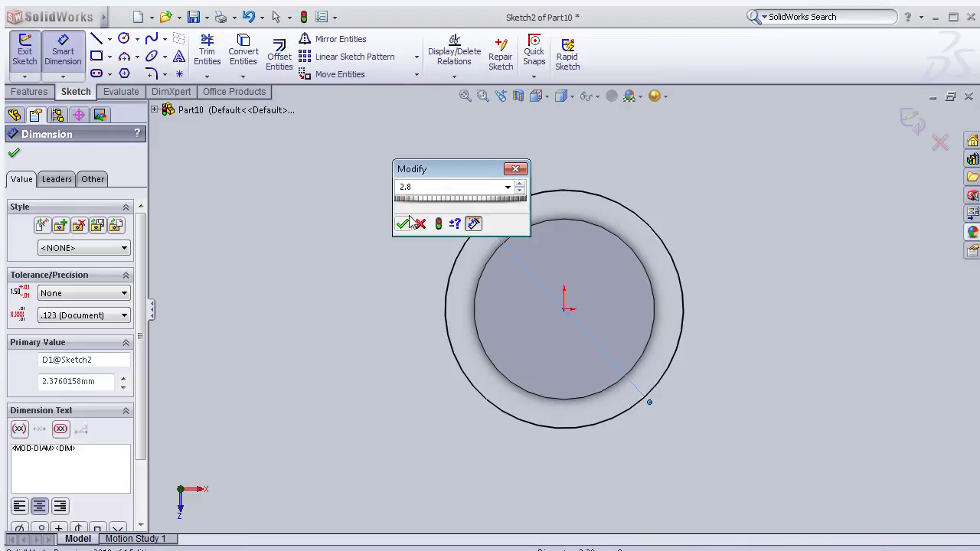
click(404, 222)
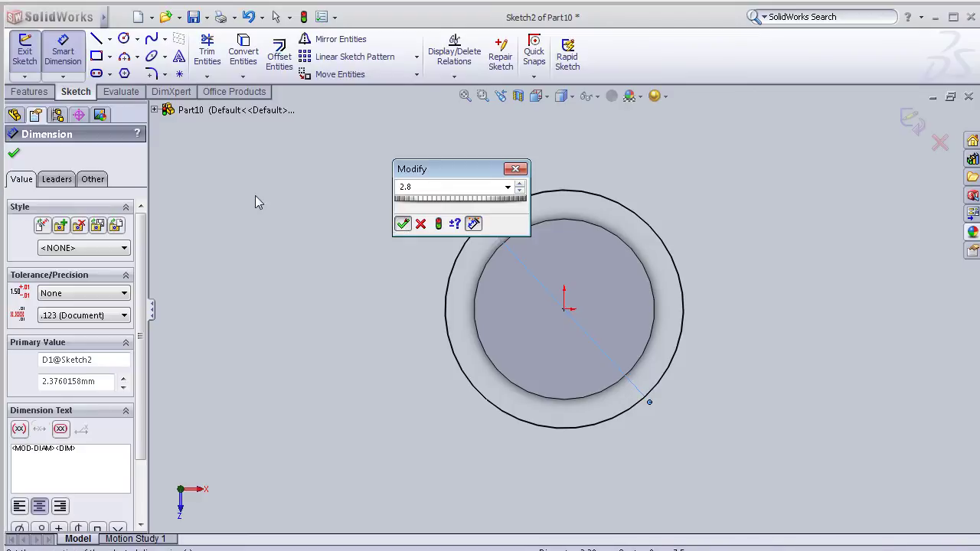
click(30, 92)
text(0.5)
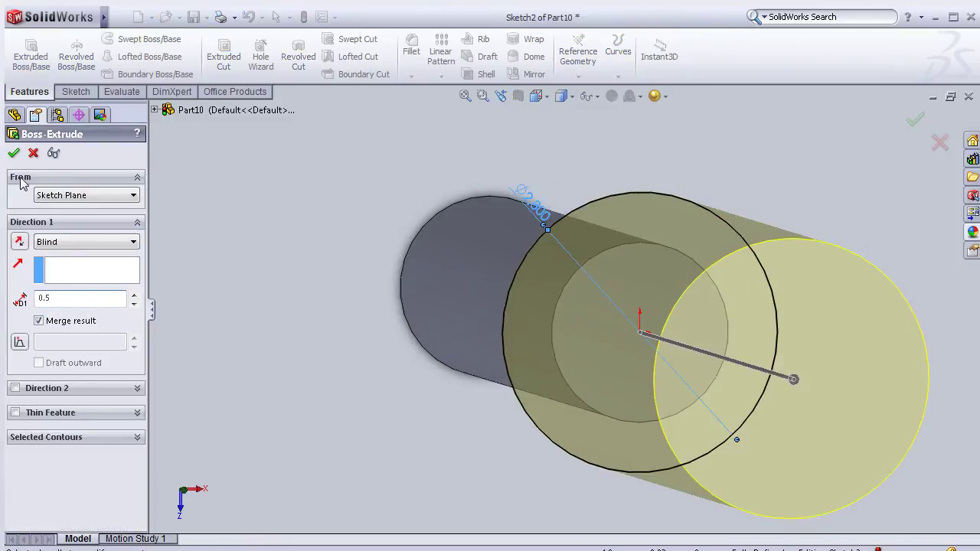
- Accept Boss-Extrude2, a 0.5 mm thick, 2.8 mm diameter head disc on the pin
click(14, 153)
mouse_move(171, 159)
middle_down()
mouse_move(191, 217)
mouse_move(118, 230)
middle_up()
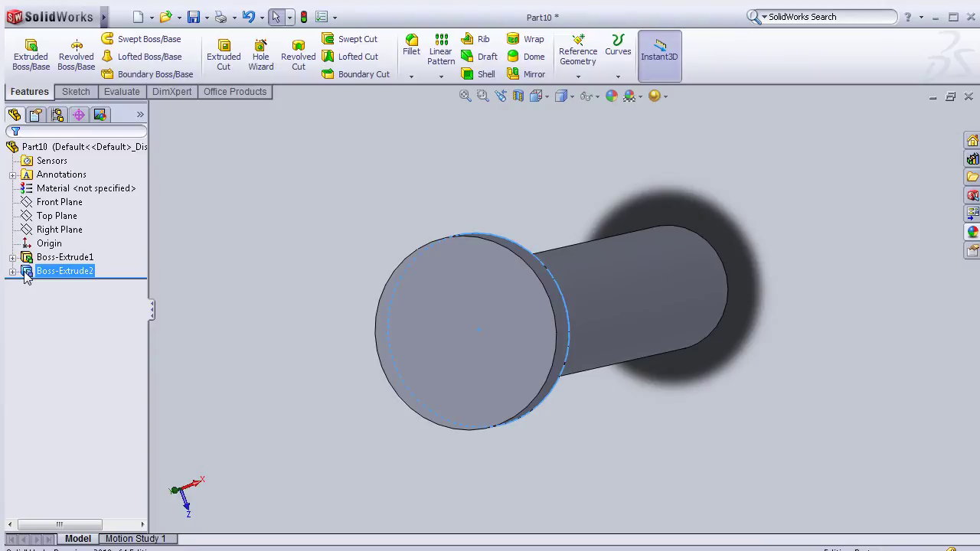
click(107, 257)
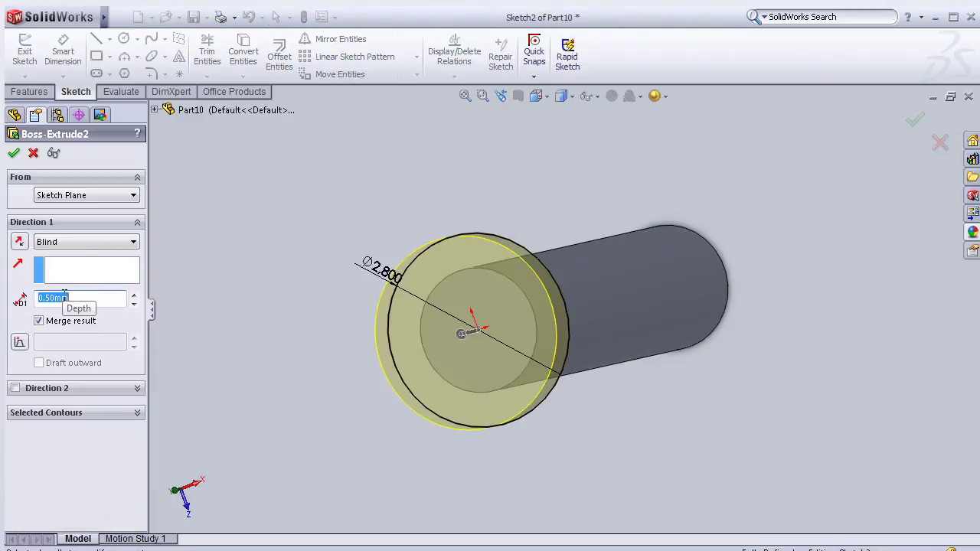
click(14, 153)
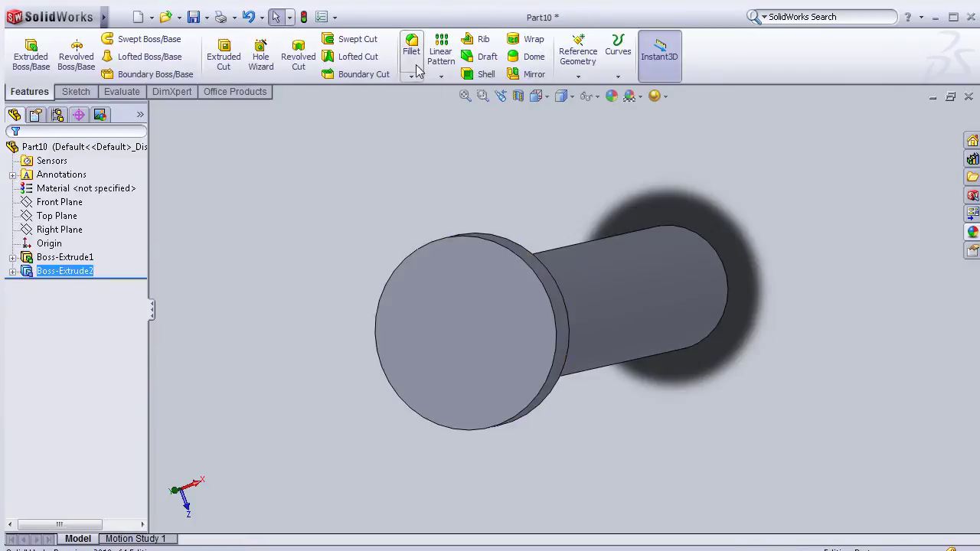
- Round the head's front face into a 0.50 mm Dome1
click(528, 58)
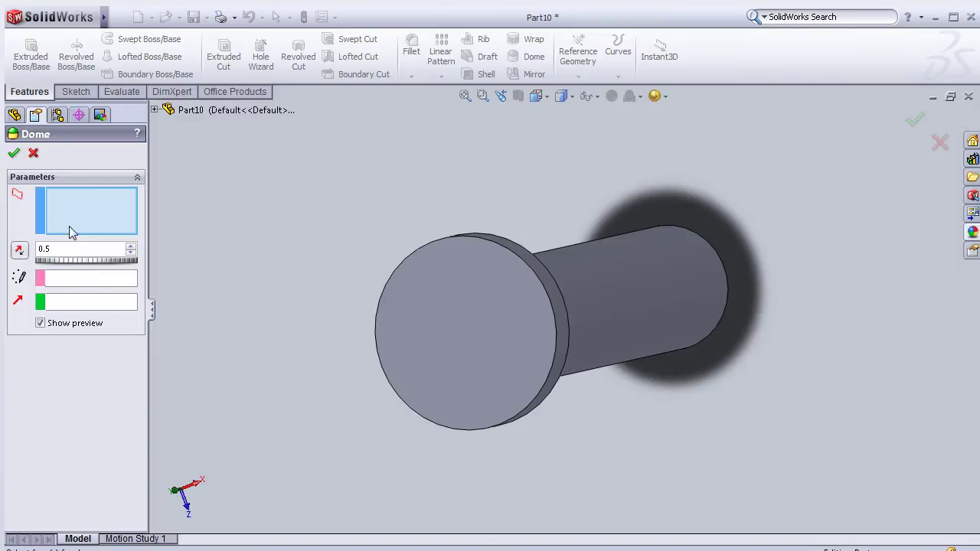
click(453, 313)
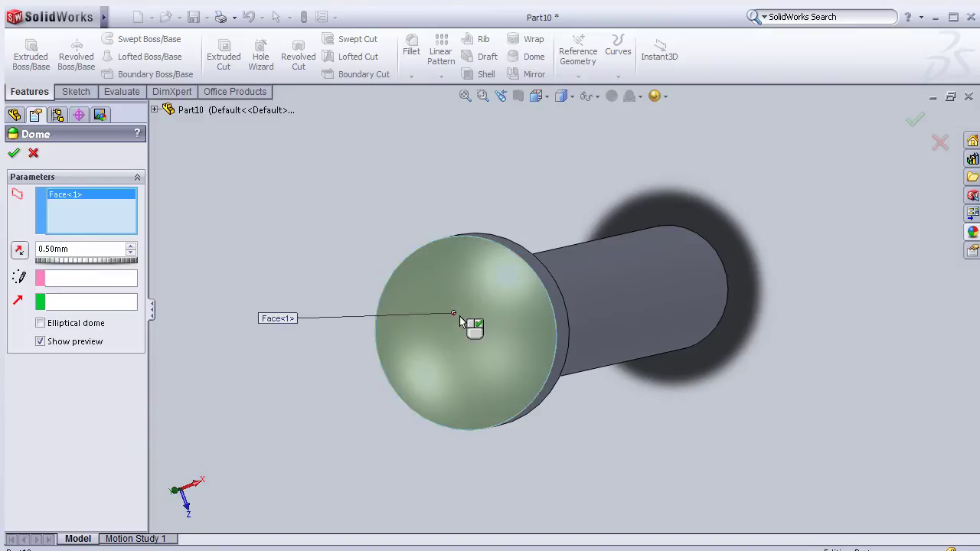
click(14, 154)
middle_drag(330, 201, 504, 218)
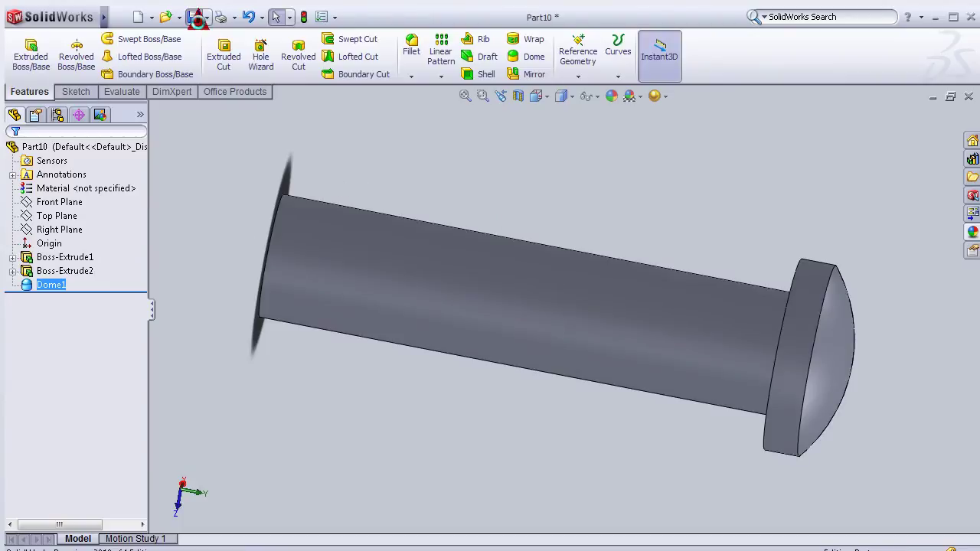
click(194, 19)
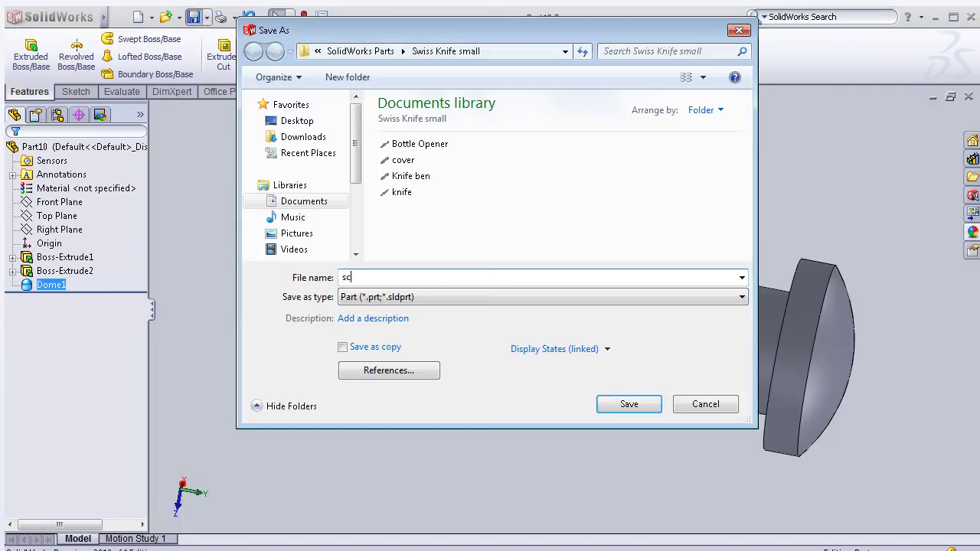
text(screw)
- Save the part under the file name 'screw'
click(634, 407)
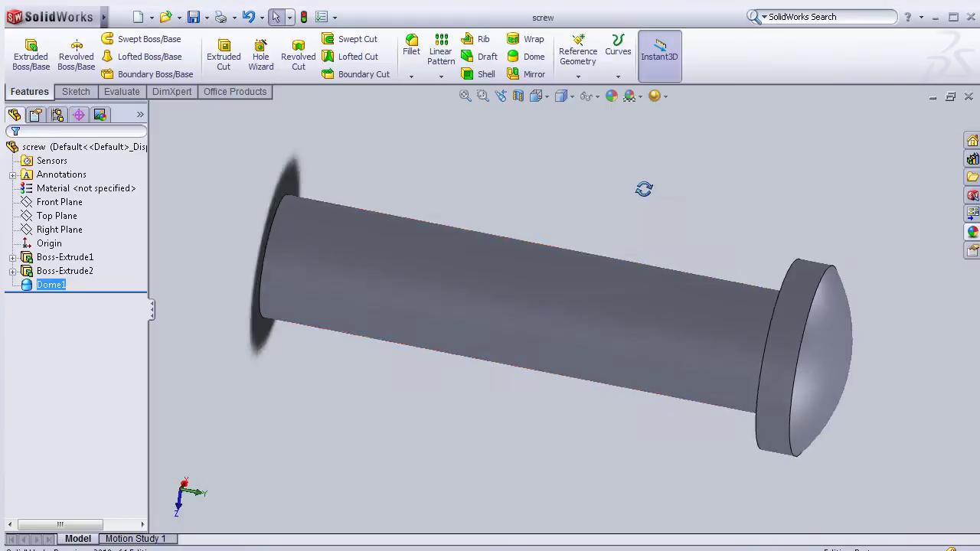
middle_drag(653, 189, 537, 217)
scroll(499, 266, up, 3)
middle_drag(437, 287, 391, 245)
scroll(393, 253, down, 2)
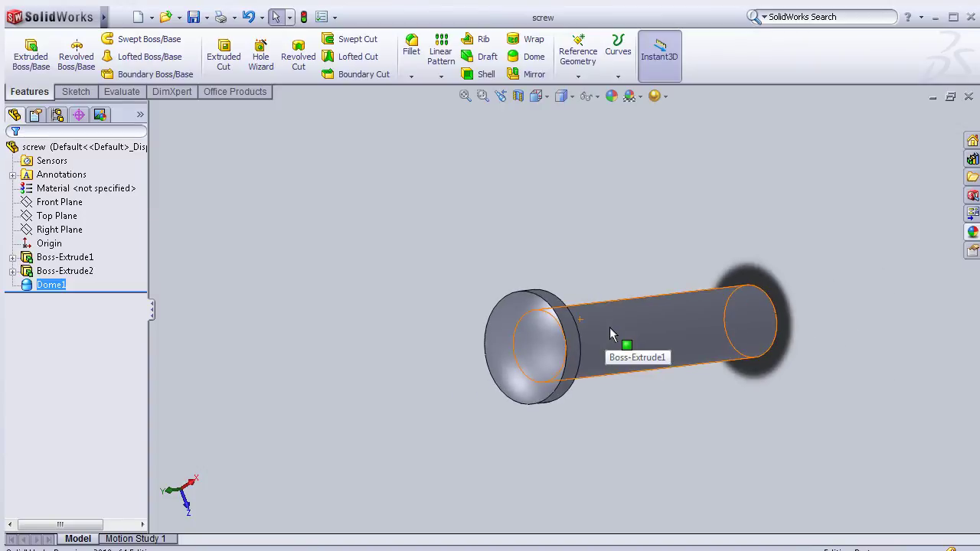
- Inspect the domed screw from several angles, then start a new document
scroll(610, 333, down, 2)
scroll(610, 334, up, 2)
scroll(610, 333, down, 2)
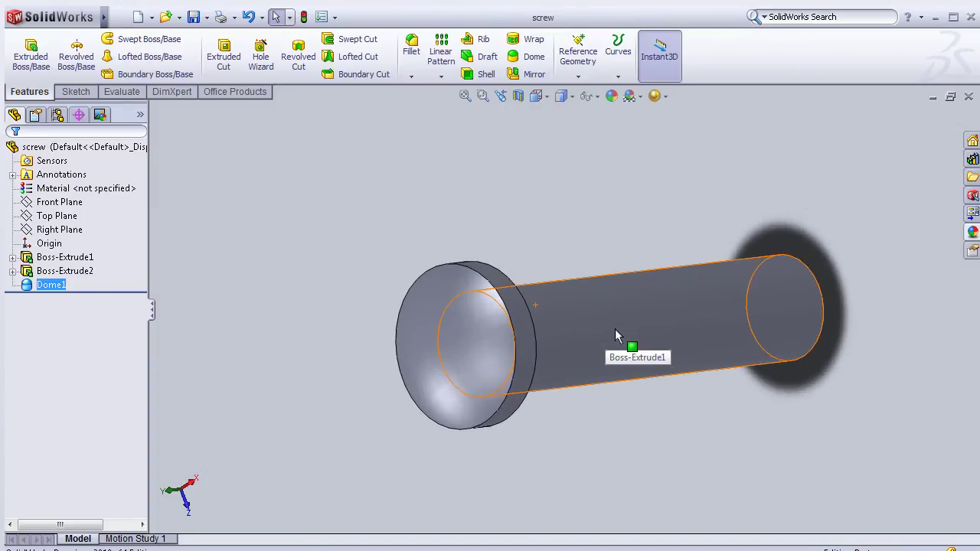
scroll(618, 335, up, 2)
scroll(633, 334, up, 1)
mouse_move(635, 335)
middle_down()
mouse_move(637, 219)
mouse_move(284, 390)
mouse_move(306, 354)
mouse_move(527, 293)
mouse_move(541, 274)
middle_up()
scroll(495, 257, down, 2)
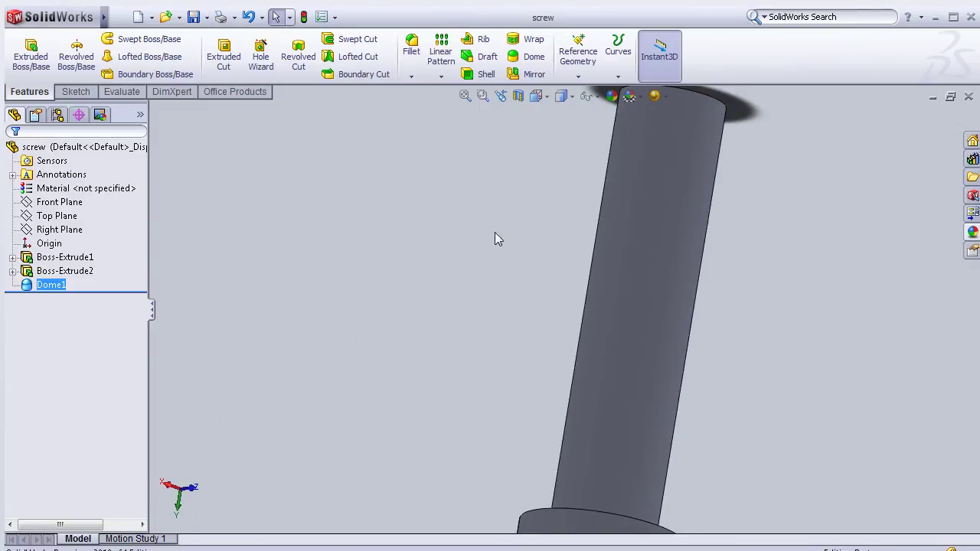
scroll(525, 281, up, 2)
scroll(468, 283, up, 1)
middle_drag(468, 283, 447, 254)
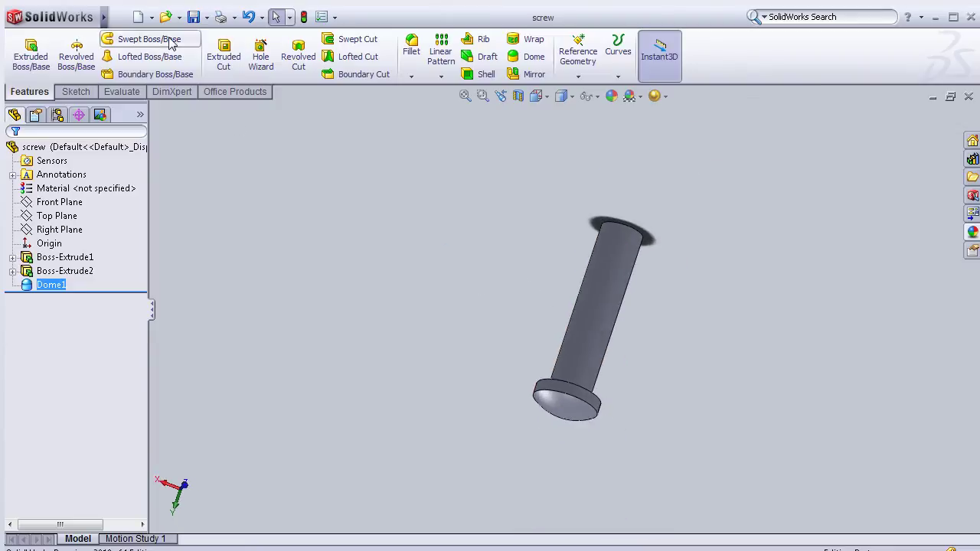
click(138, 17)
- Create a new assembly and place the cover part as its fixed first component
click(264, 322)
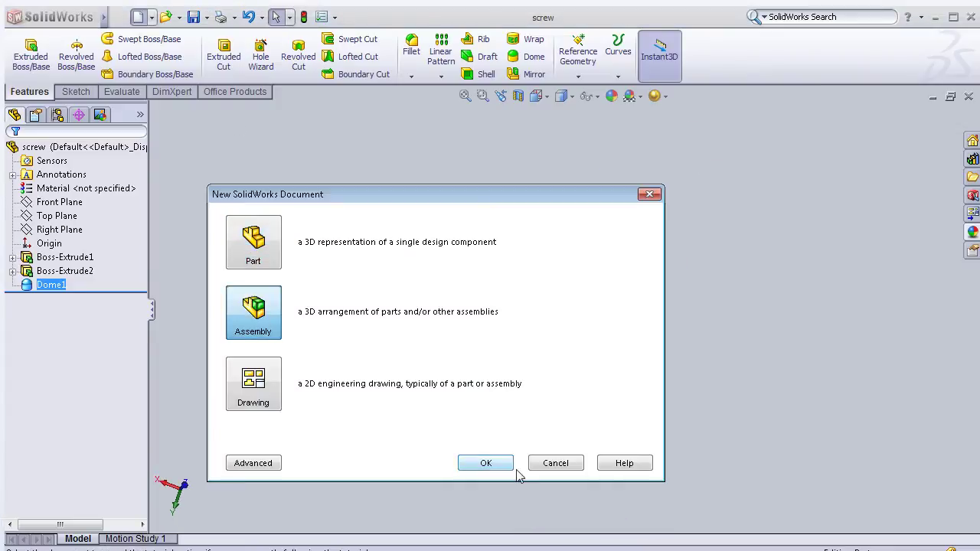
click(474, 462)
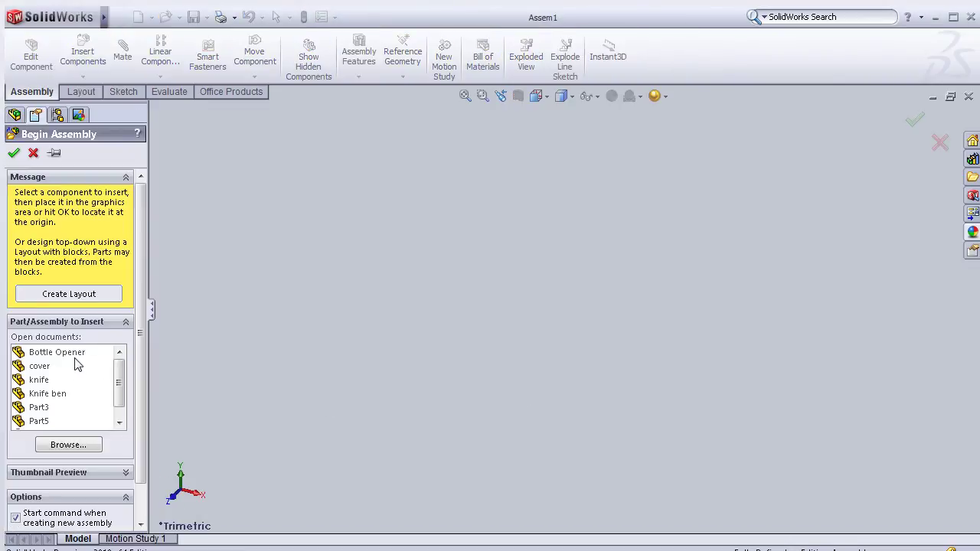
click(116, 394)
drag(116, 394, 120, 371)
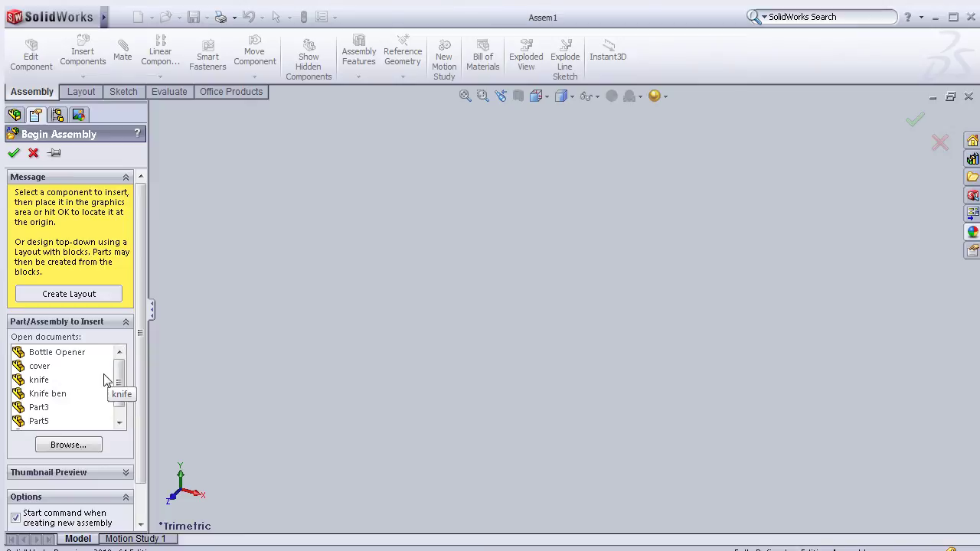
click(69, 367)
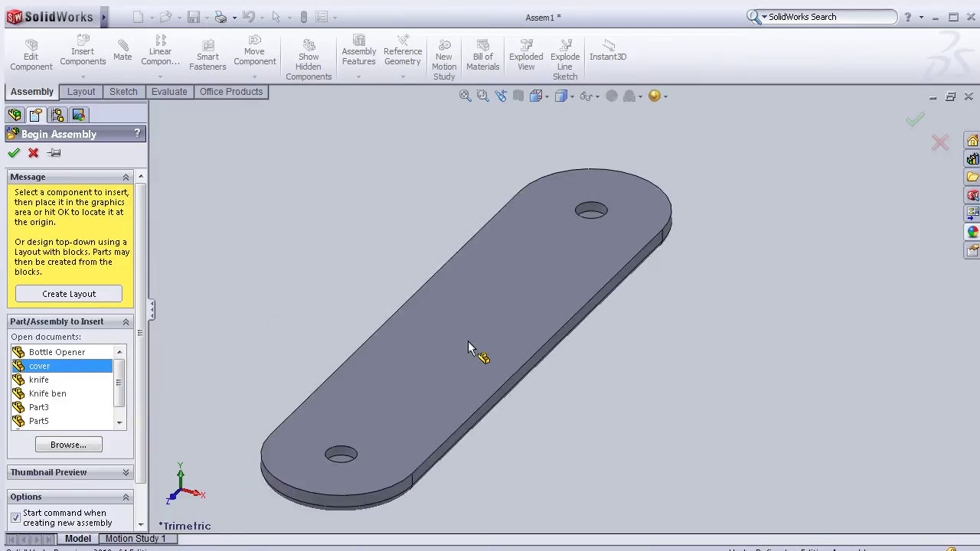
click(540, 356)
- Confirm the cover stays fixed when dragged, then clear the selection
drag(540, 351, 372, 299)
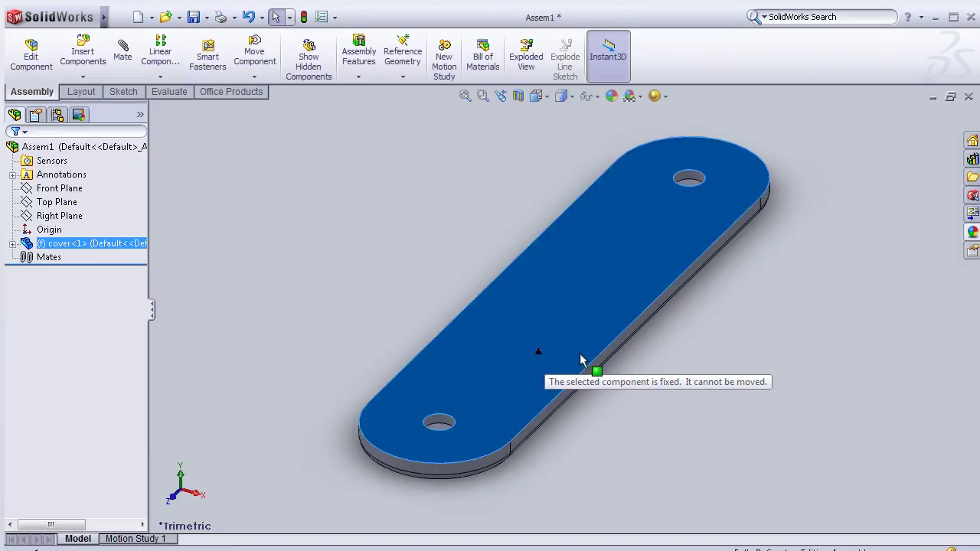
click(372, 298)
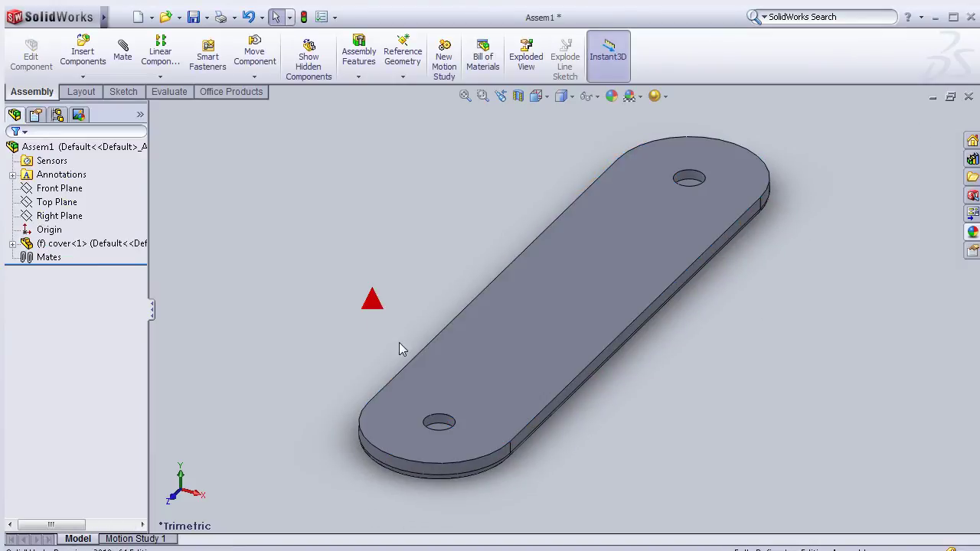
click(436, 376)
click(327, 317)
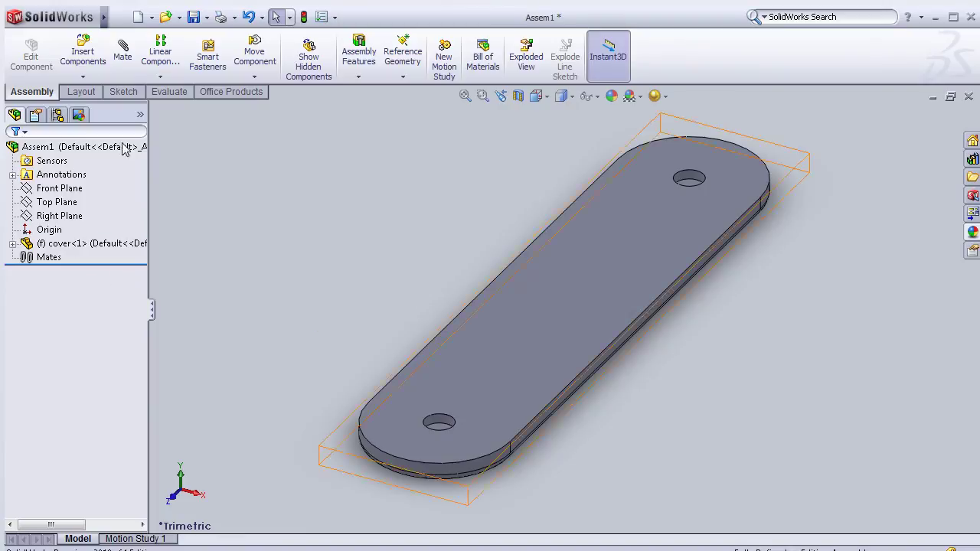
click(83, 55)
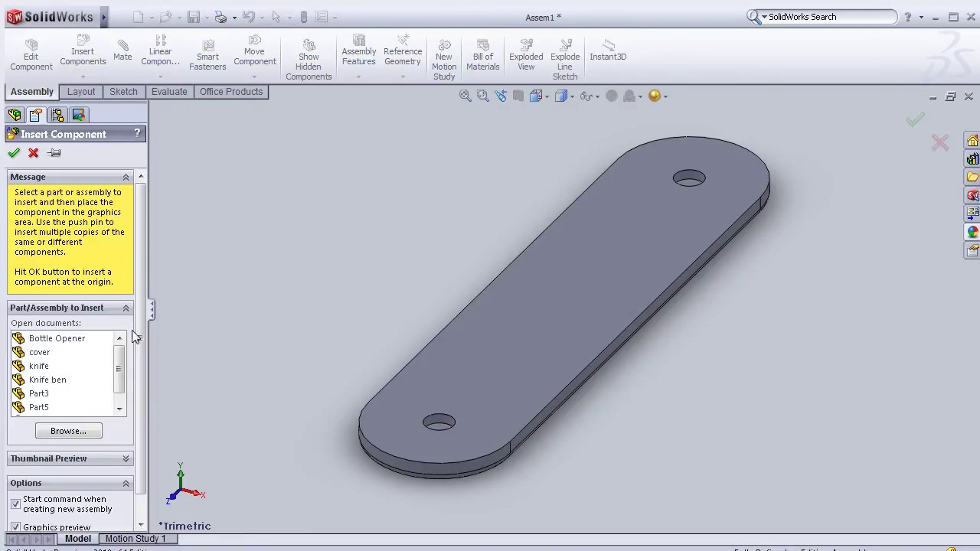
- Insert the Knife ben part beside the cover and zoom to fit
click(48, 380)
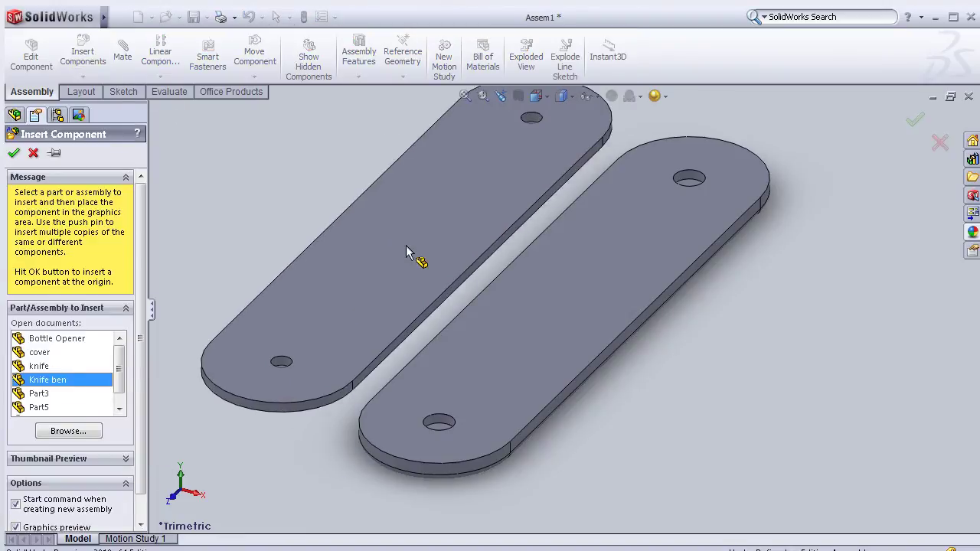
click(393, 227)
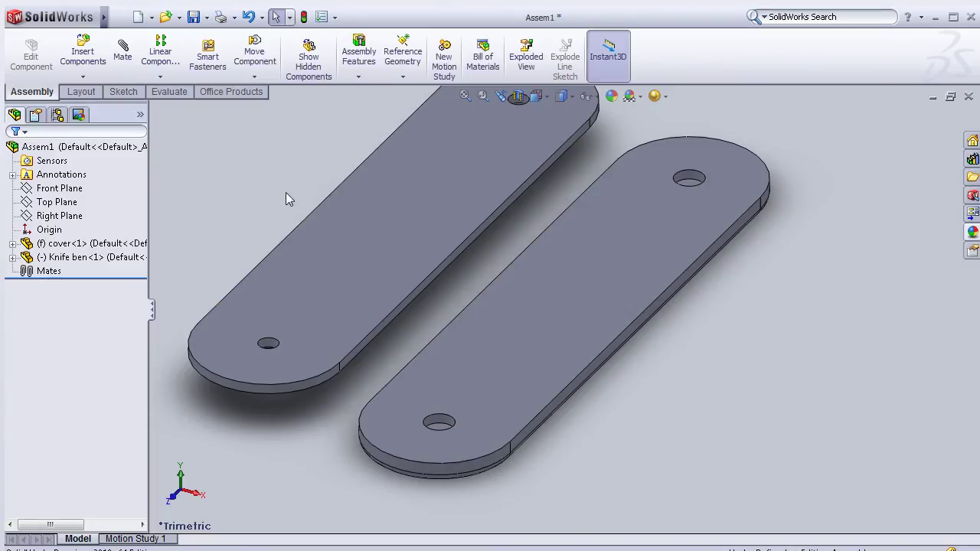
key(z)
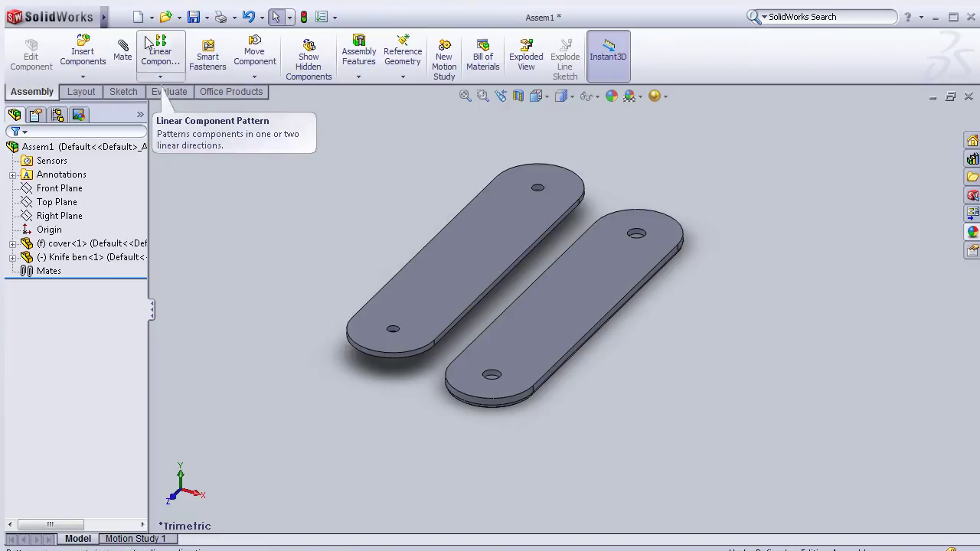
- Insert the Bottle Opener part next to the other components
click(98, 46)
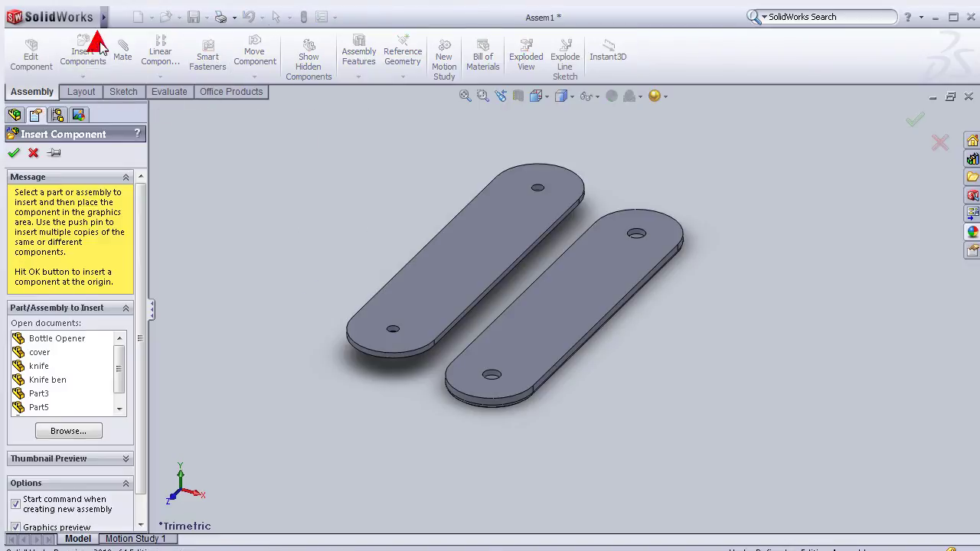
click(79, 340)
click(338, 220)
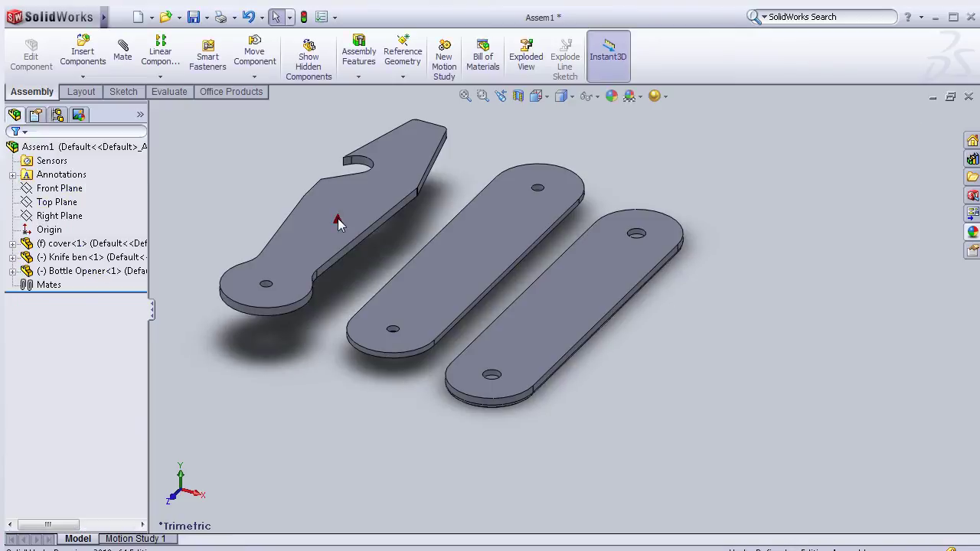
- Add a coincident mate between a Knife ben face and the knife
click(86, 50)
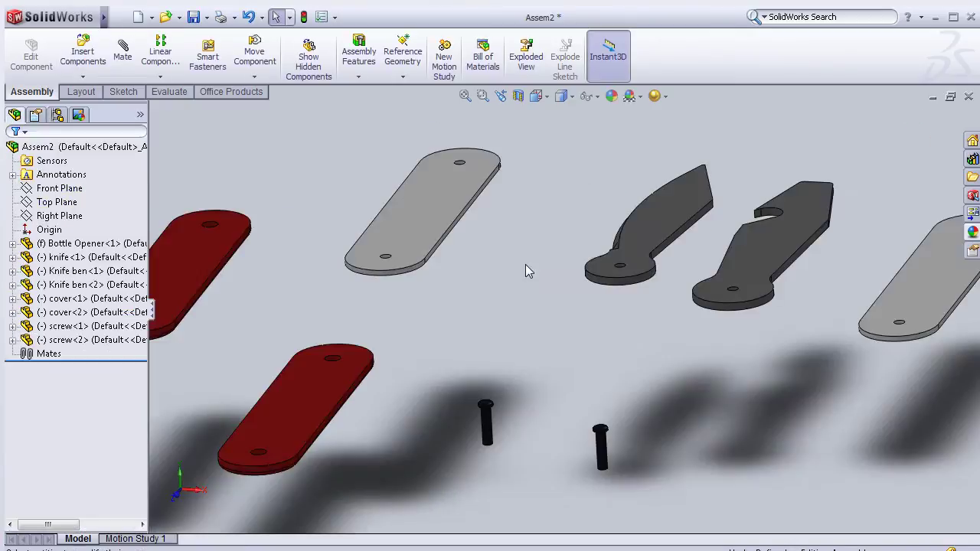
scroll(525, 271, up, 1)
scroll(525, 271, up, 1)
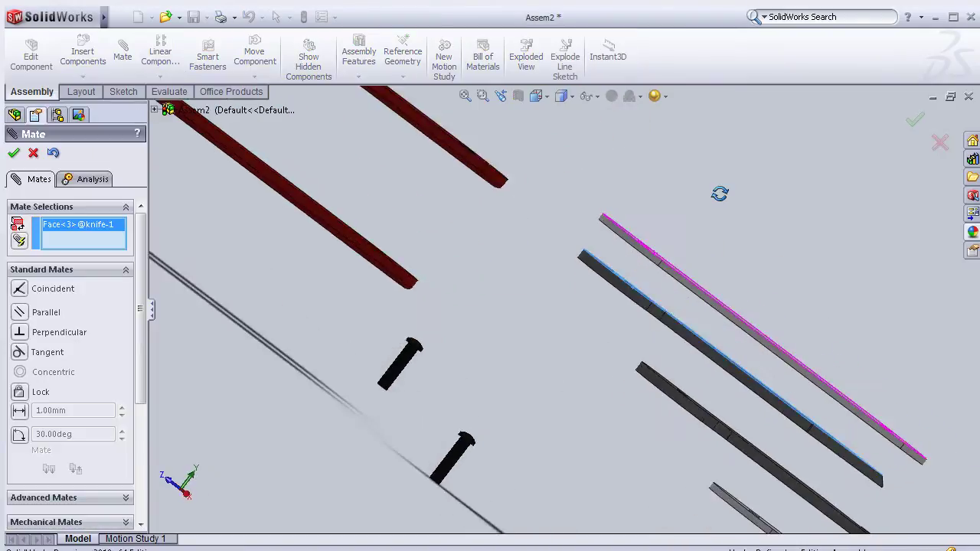
click(688, 293)
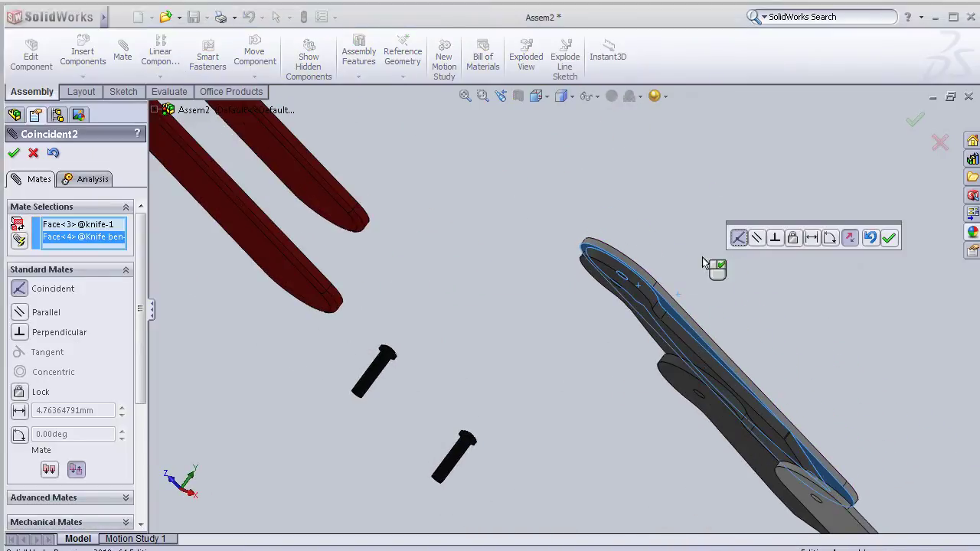
click(889, 239)
- Swing the blade about its pin and orbit so the opener and grey plates face the viewer
mouse_move(867, 265)
middle_down()
mouse_move(663, 375)
mouse_move(735, 401)
mouse_move(703, 357)
mouse_move(663, 345)
middle_up()
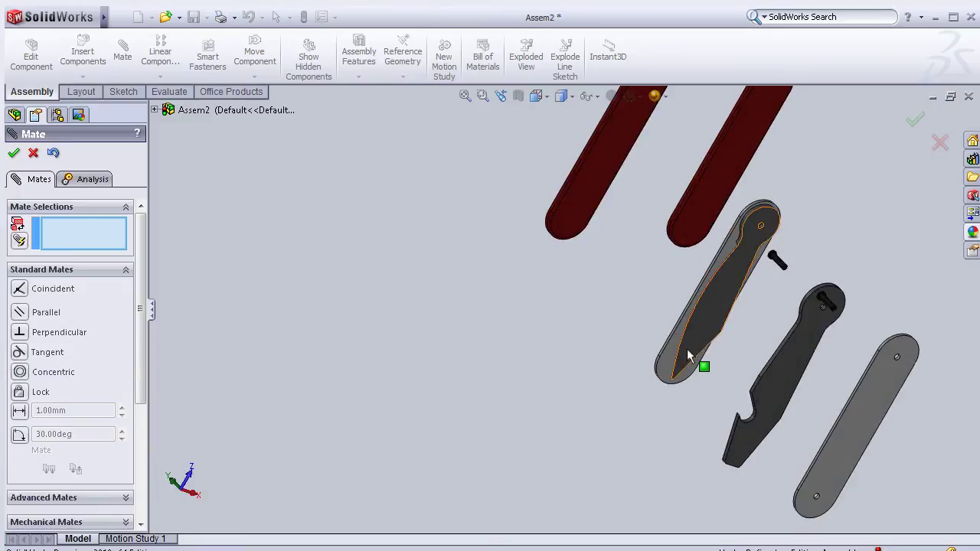
mouse_move(770, 234)
mouse_down()
mouse_move(752, 290)
mouse_move(693, 386)
mouse_up()
drag(669, 356, 646, 400)
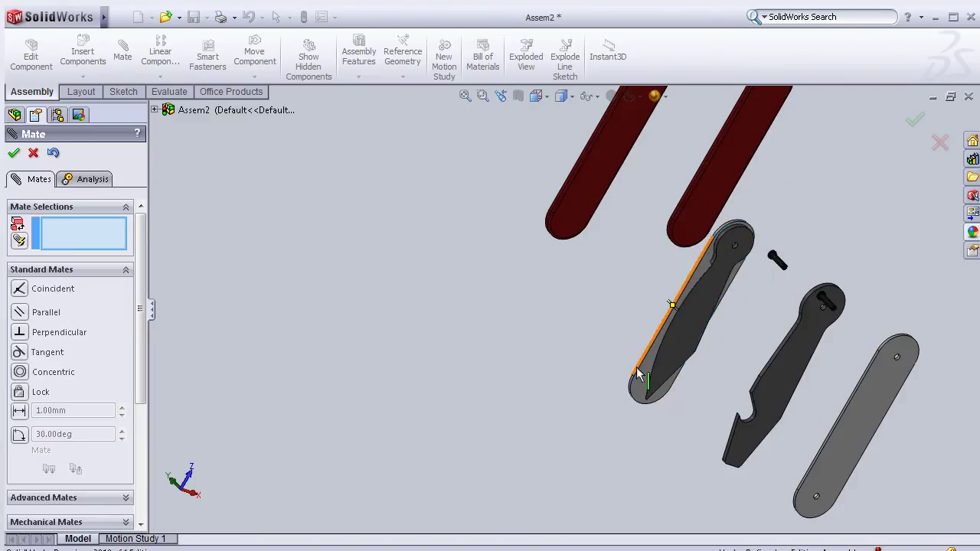
middle_drag(647, 400, 584, 368)
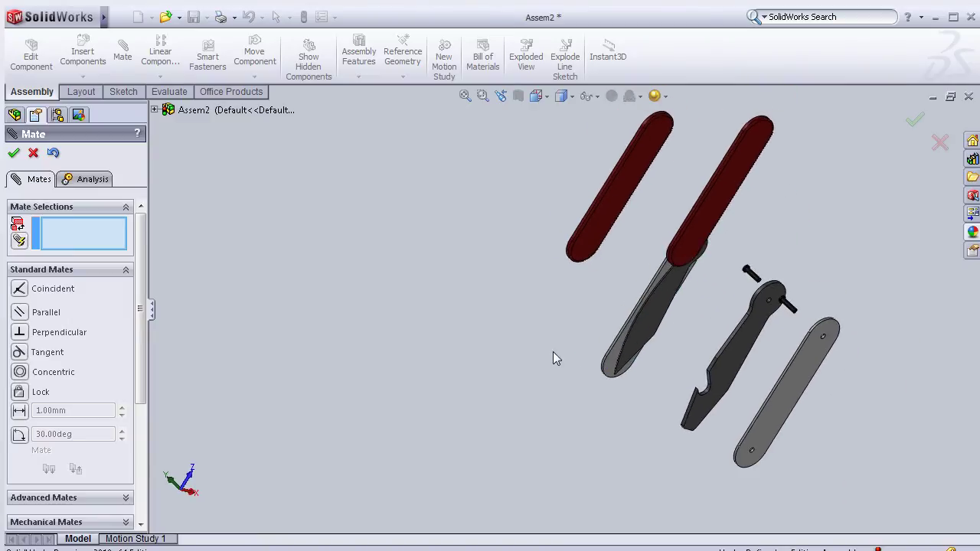
scroll(754, 315, up, 1)
scroll(671, 315, up, 1)
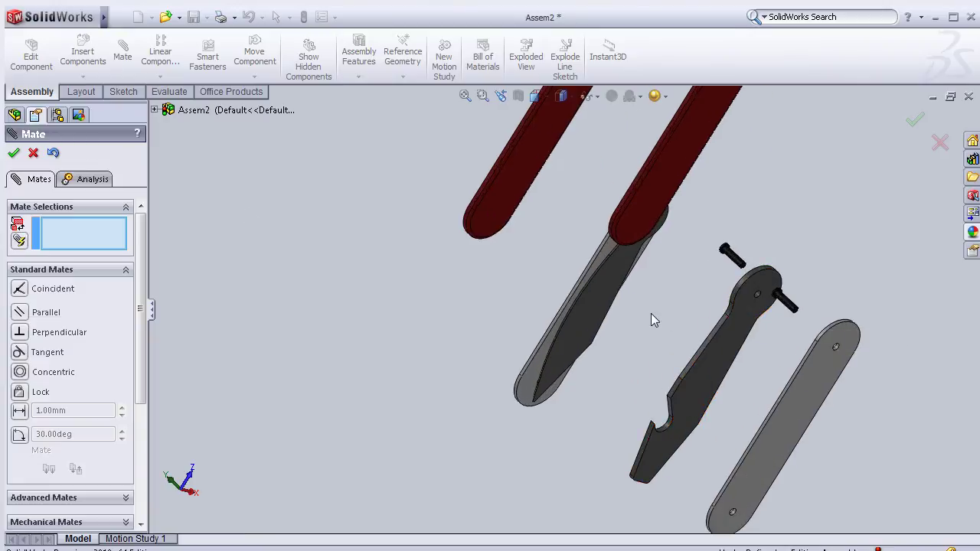
scroll(651, 313, up, 1)
mouse_move(613, 303)
middle_down()
mouse_move(579, 284)
mouse_move(469, 284)
mouse_move(395, 304)
mouse_move(444, 311)
mouse_move(483, 291)
middle_up()
- Mate the bottle opener's pivot hole concentric with the grey plate's hole
scroll(476, 268, down, 3)
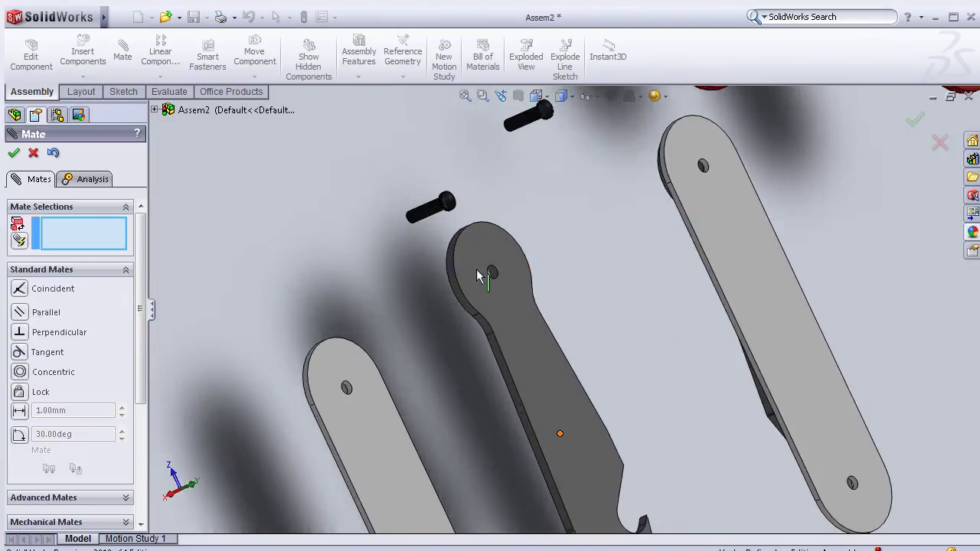
scroll(476, 269, down, 5)
click(513, 290)
scroll(500, 297, up, 3)
scroll(489, 302, up, 2)
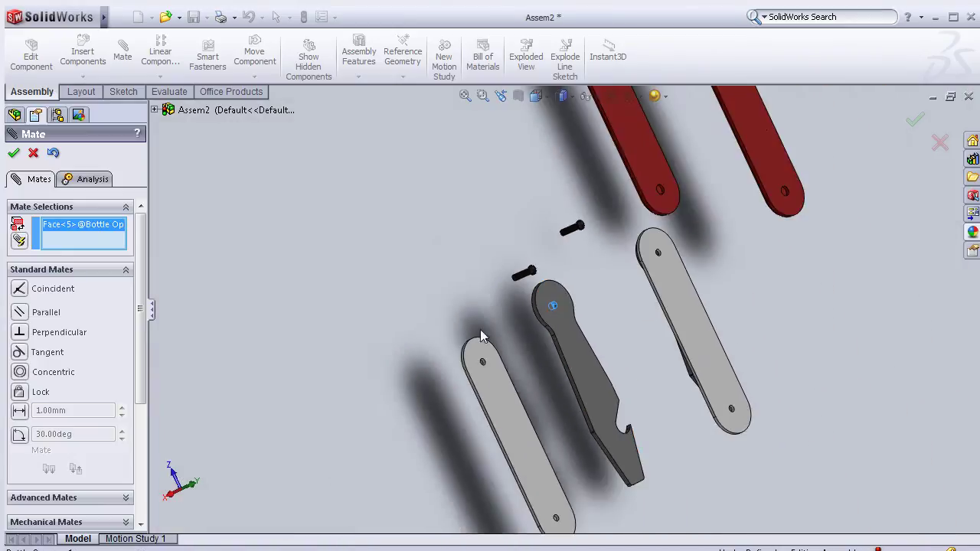
scroll(498, 372, down, 3)
scroll(505, 371, down, 2)
scroll(505, 369, down, 3)
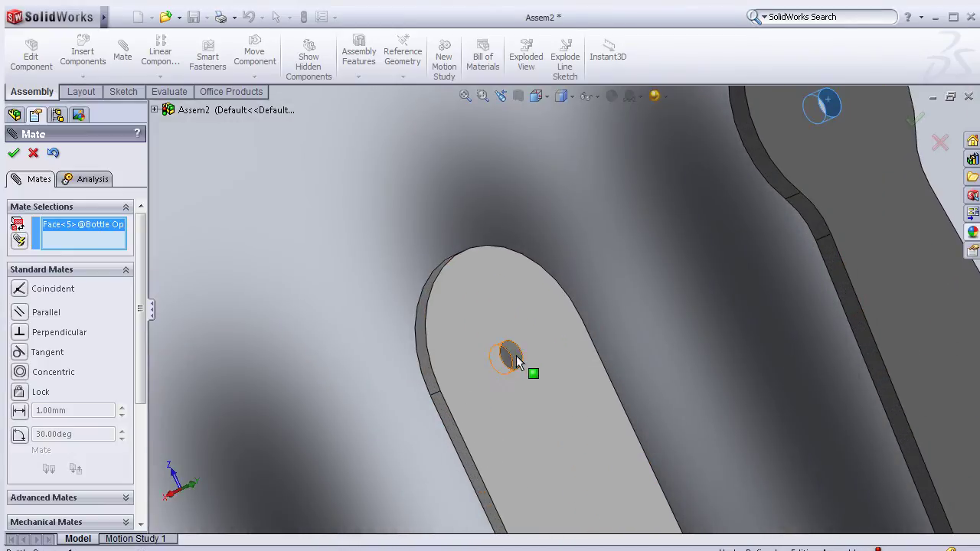
click(514, 360)
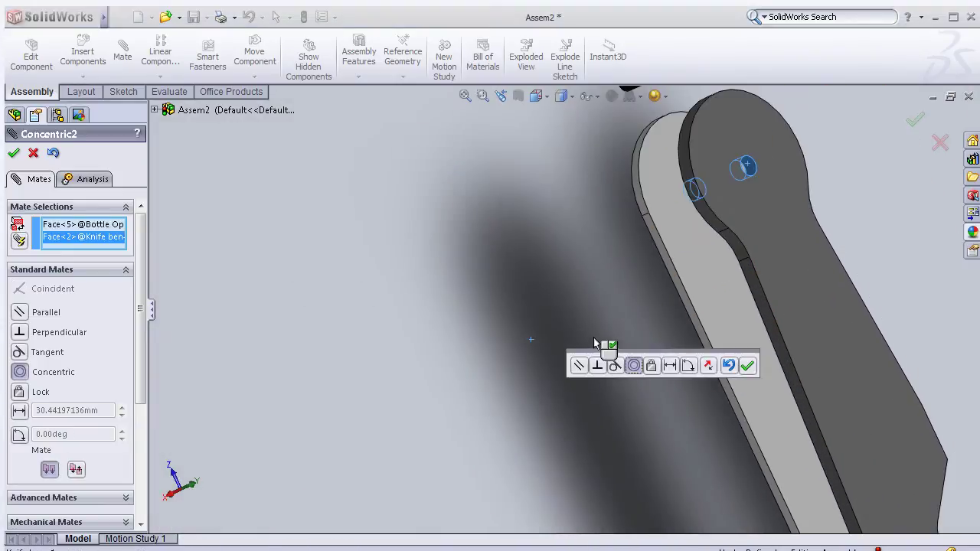
middle_drag(531, 344, 579, 322)
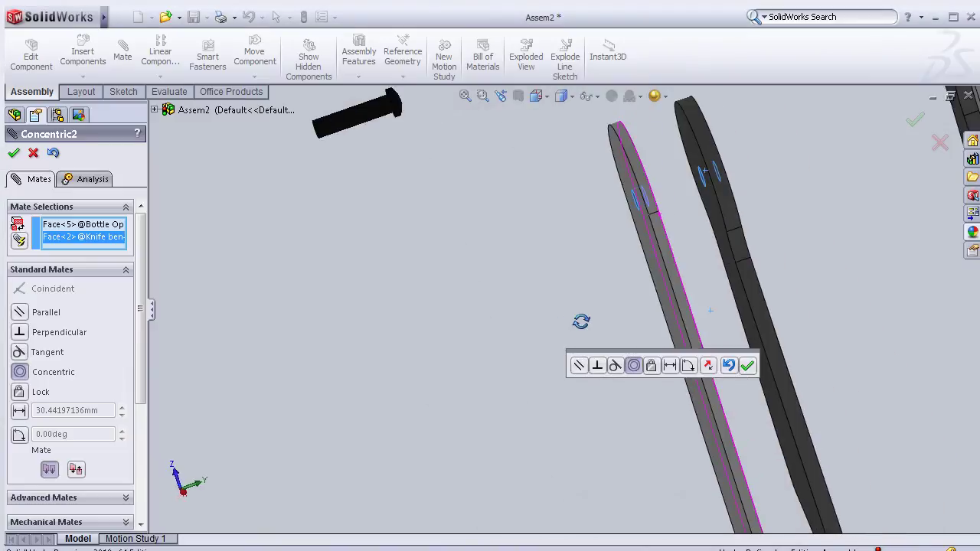
click(749, 367)
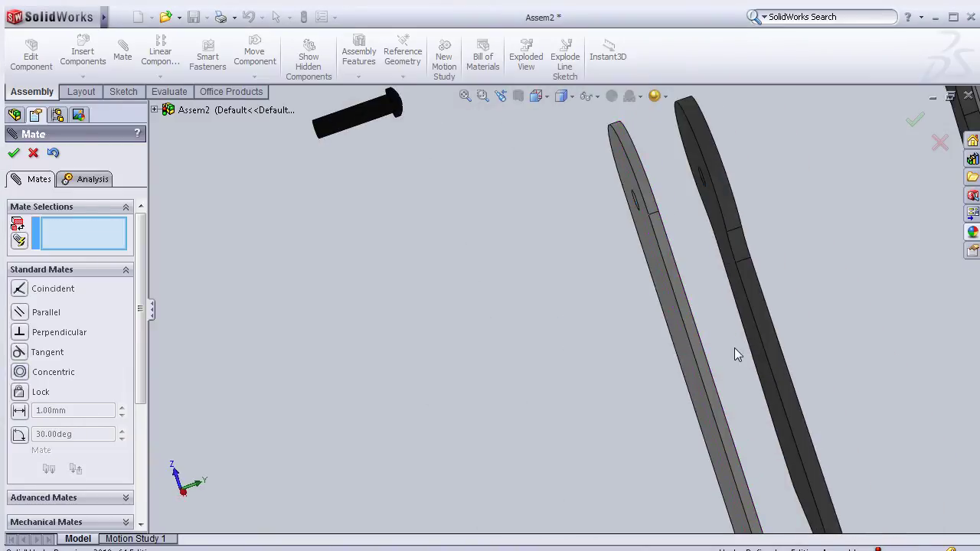
- Make the bottle opener's flat face coincident with the grey plate's face
click(742, 304)
middle_drag(526, 351, 623, 346)
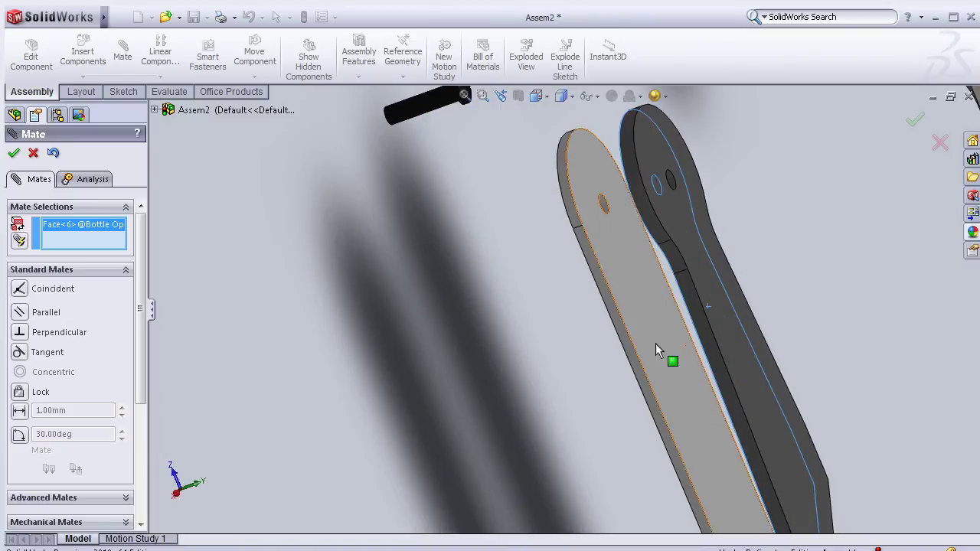
click(661, 347)
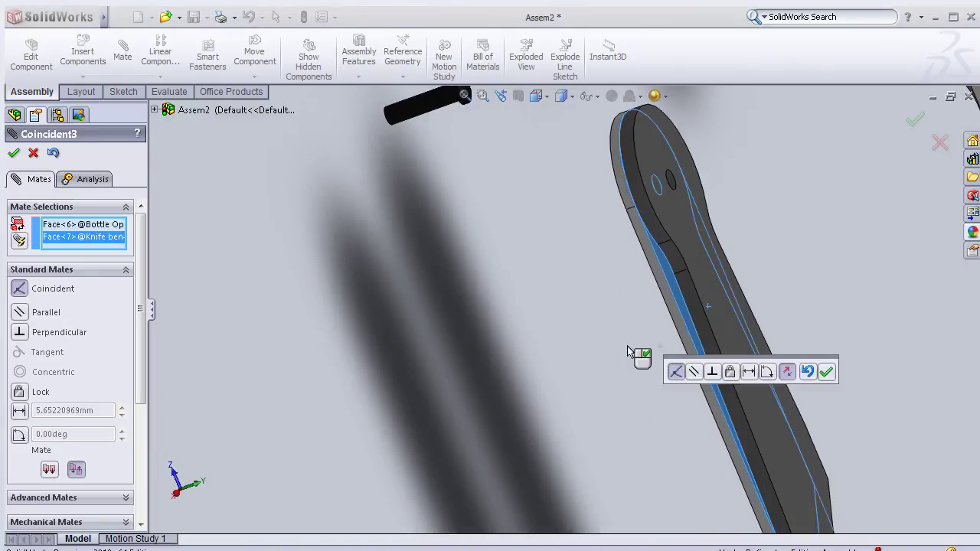
click(806, 371)
- Select the opener's hole and the Knife ben's hole for a second concentric mate
mouse_move(799, 354)
middle_down()
mouse_move(706, 344)
mouse_move(723, 379)
middle_up()
scroll(674, 234, down, 3)
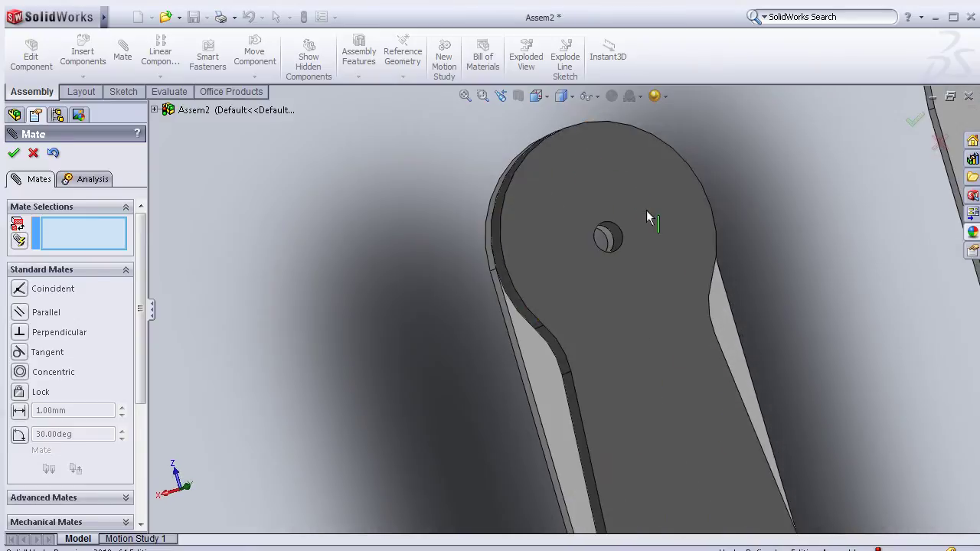
click(619, 243)
scroll(644, 248, up, 5)
middle_drag(644, 248, 751, 338)
scroll(593, 496, down, 4)
scroll(551, 480, down, 2)
scroll(551, 482, down, 2)
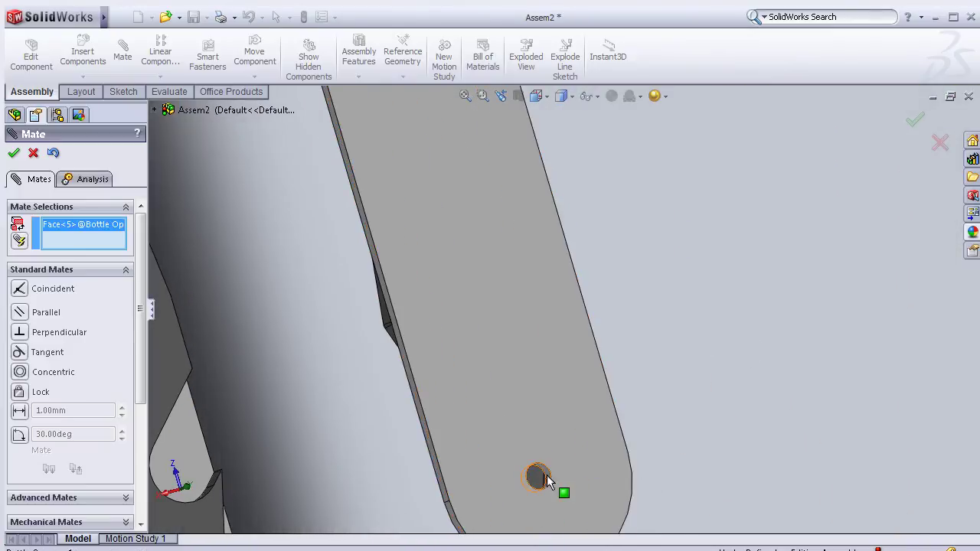
scroll(546, 479, up, 3)
mouse_move(516, 375)
middle_down()
mouse_move(470, 341)
mouse_move(490, 352)
middle_up()
scroll(715, 372, up, 3)
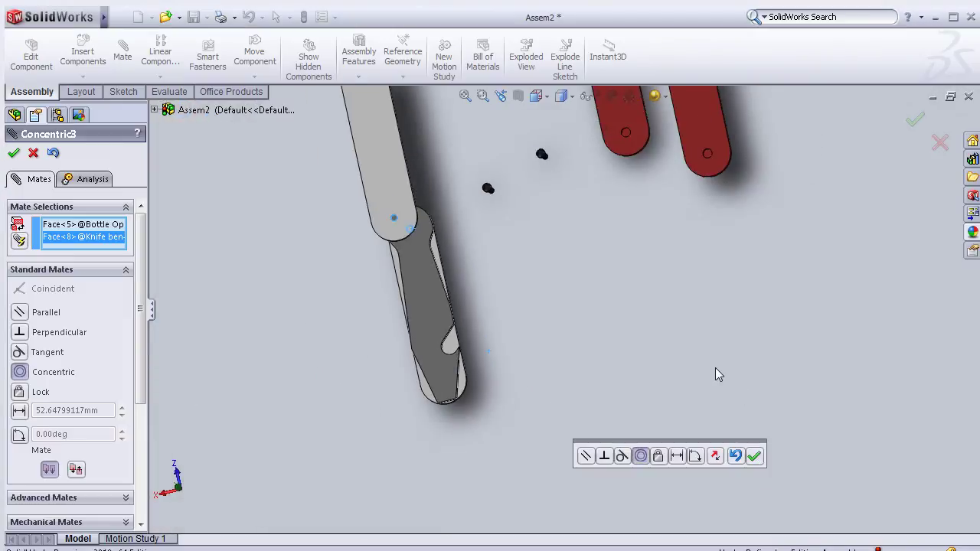
middle_drag(716, 372, 672, 406)
- Flip the concentric mate's alignment and accept it
click(716, 456)
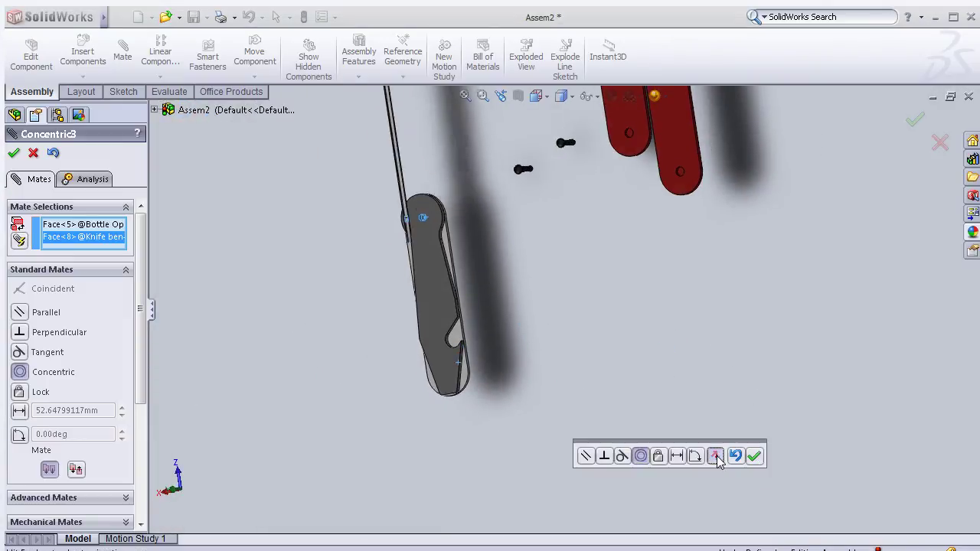
click(715, 456)
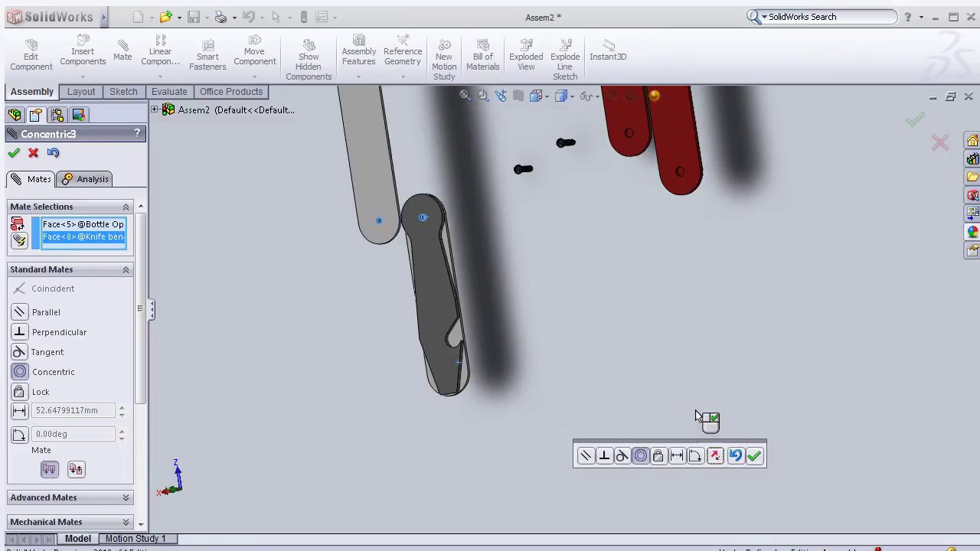
mouse_move(628, 343)
middle_down()
mouse_move(605, 345)
mouse_move(692, 442)
middle_up()
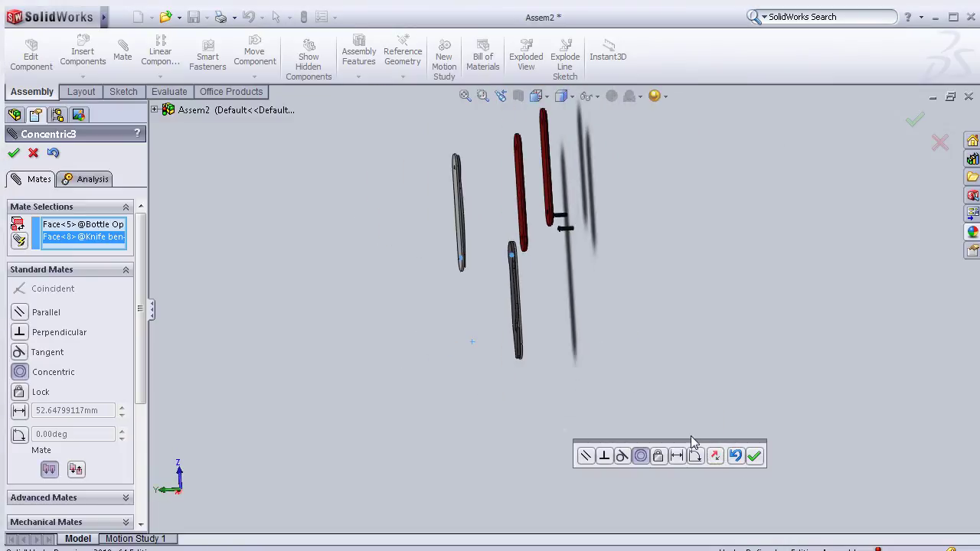
click(754, 458)
scroll(649, 367, down, 3)
scroll(459, 268, up, 3)
scroll(403, 236, down, 3)
mouse_move(425, 217)
middle_down()
mouse_move(494, 245)
mouse_move(577, 232)
mouse_move(562, 257)
mouse_move(663, 243)
mouse_move(649, 238)
mouse_move(619, 256)
middle_up()
scroll(497, 245, down, 3)
- Add a concentric mate pinning the blade to the grey side plate's hole
scroll(618, 257, up, 3)
scroll(746, 301, up, 2)
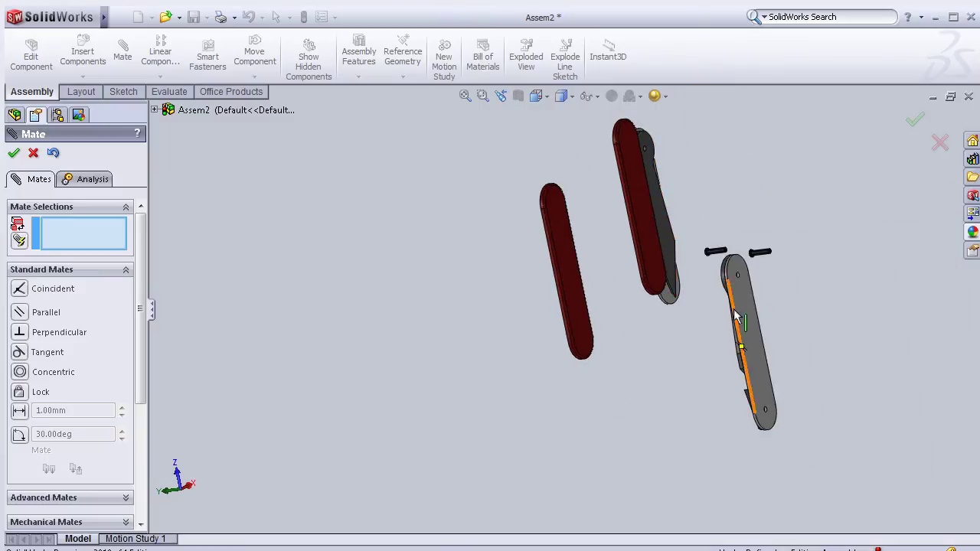
mouse_move(687, 321)
middle_down()
mouse_move(761, 293)
mouse_move(636, 304)
middle_up()
scroll(728, 396, down, 2)
scroll(728, 396, down, 3)
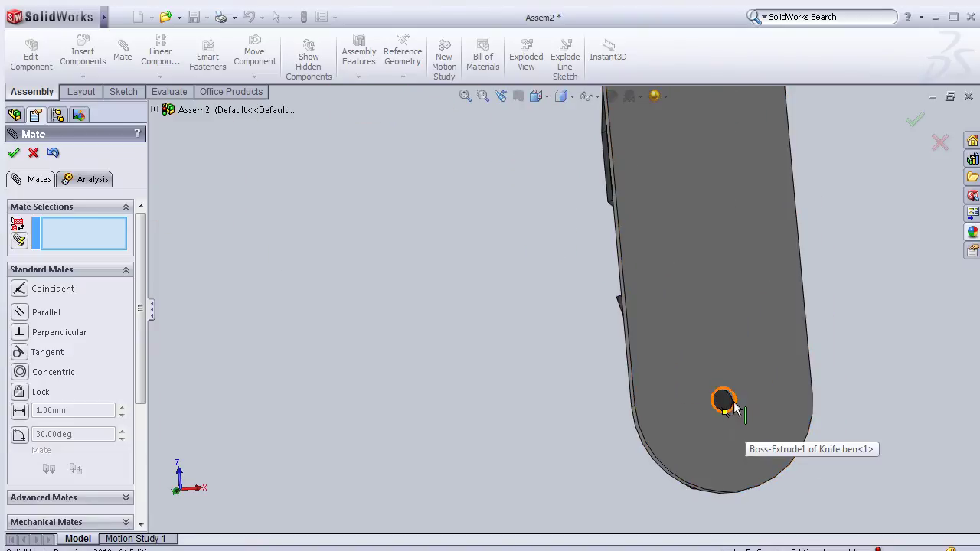
scroll(724, 406, down, 2)
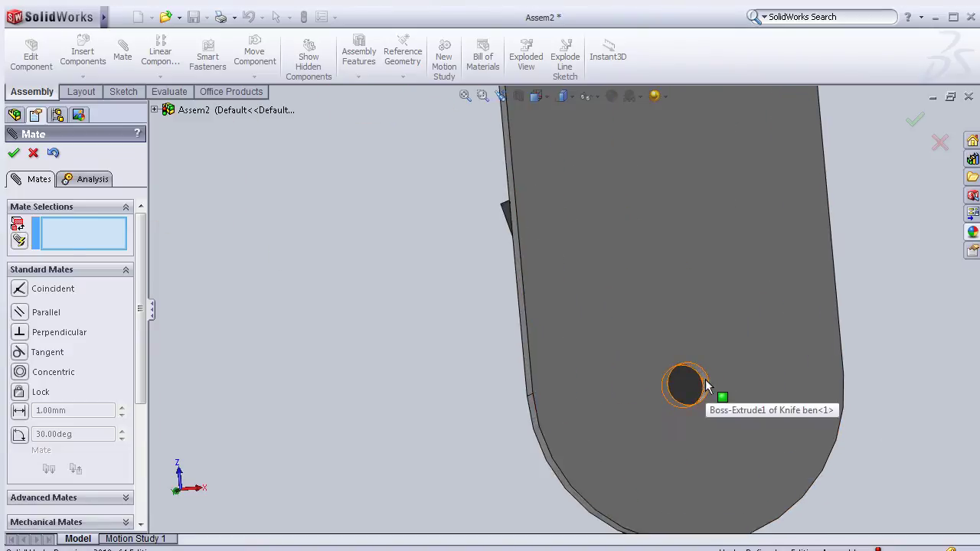
scroll(731, 321, up, 3)
scroll(700, 241, up, 3)
scroll(628, 168, up, 2)
scroll(536, 192, down, 3)
scroll(473, 243, down, 3)
scroll(517, 286, down, 1)
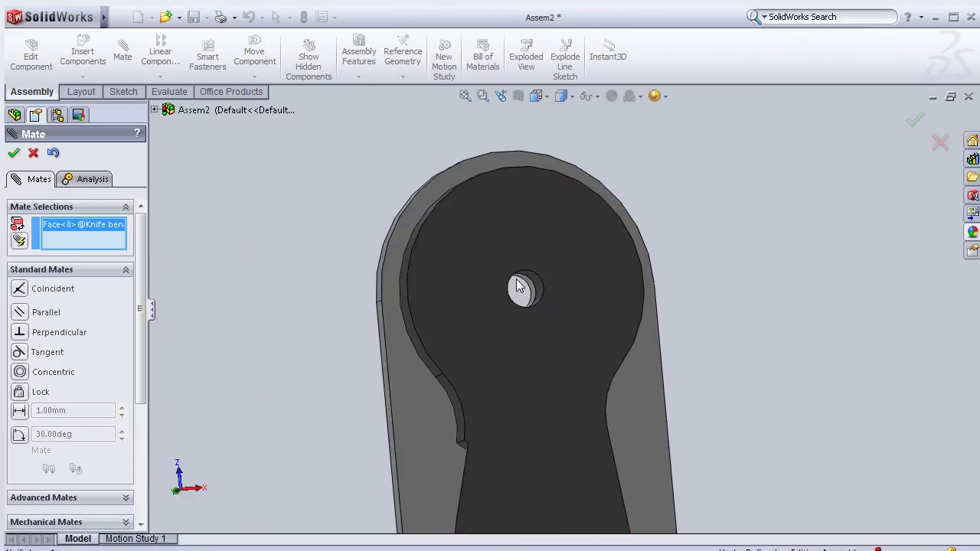
click(538, 292)
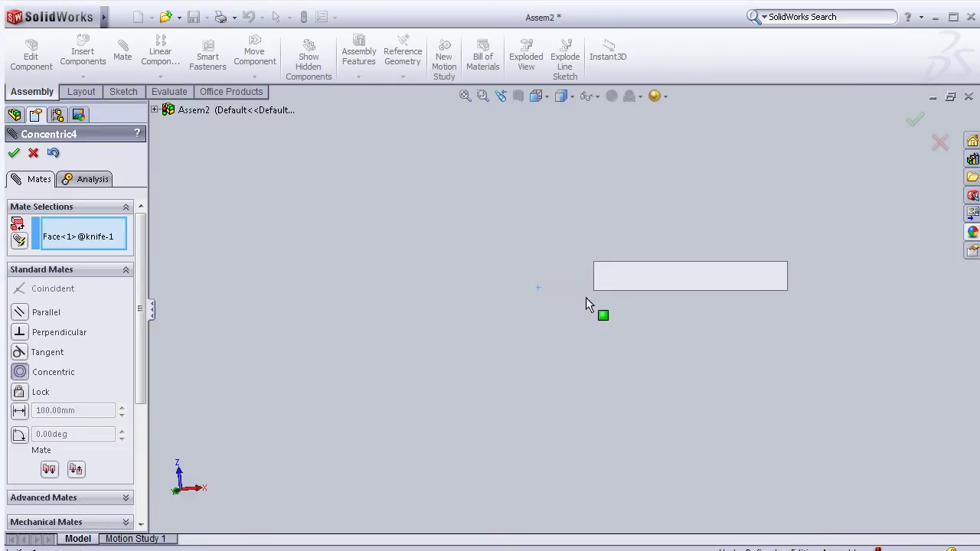
click(775, 278)
- Drag the grey link to test its rotation about the new pivot
scroll(724, 340, up, 3)
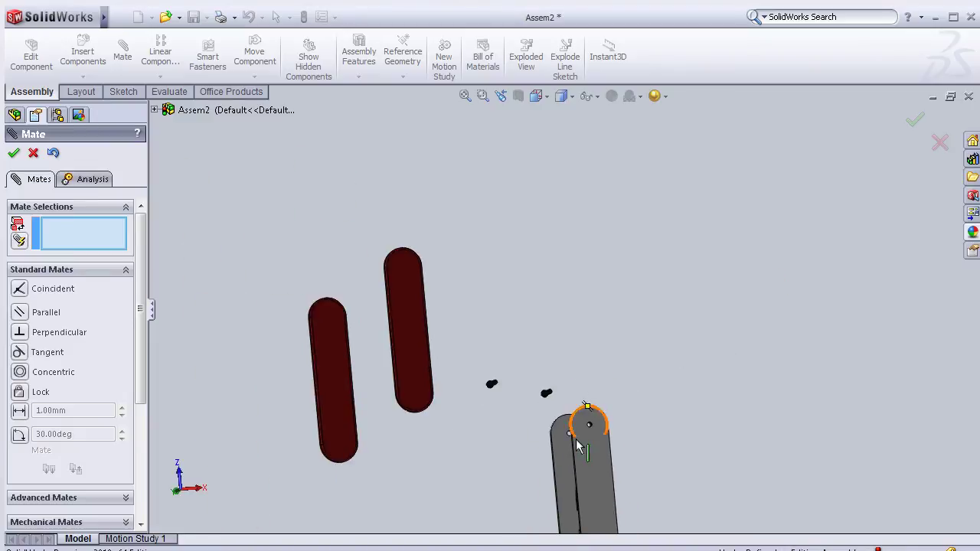
scroll(574, 445, up, 2)
mouse_move(544, 464)
middle_down()
mouse_move(605, 436)
mouse_move(492, 469)
mouse_move(538, 444)
middle_up()
middle_drag(433, 468, 483, 456)
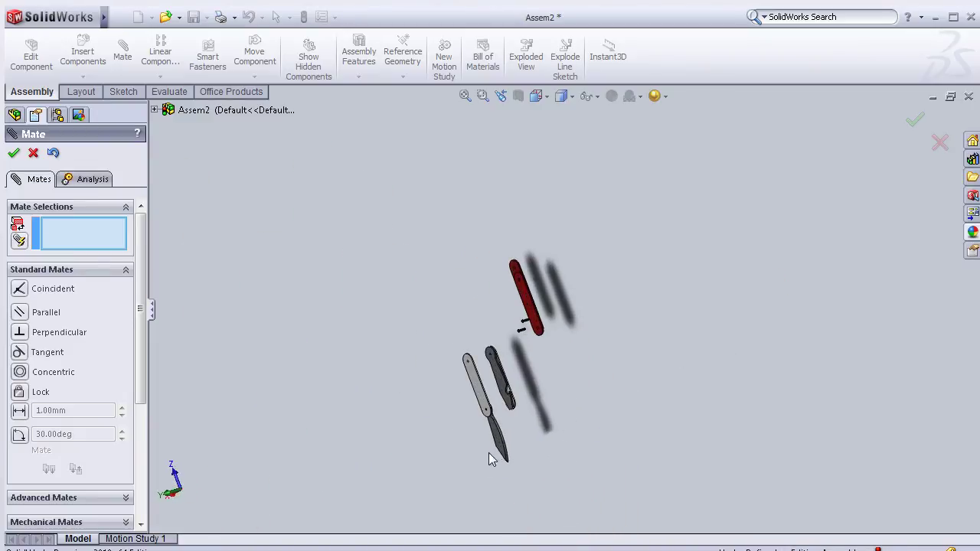
drag(497, 452, 517, 418)
- Set a 0.3 mm distance mate between the blade face and the Bottle Opener's side face
scroll(522, 390, down, 5)
mouse_move(500, 334)
middle_down()
mouse_move(493, 319)
mouse_move(617, 317)
mouse_move(676, 416)
middle_up()
click(666, 457)
mouse_move(777, 445)
middle_down()
mouse_move(750, 416)
mouse_move(723, 410)
middle_up()
click(765, 473)
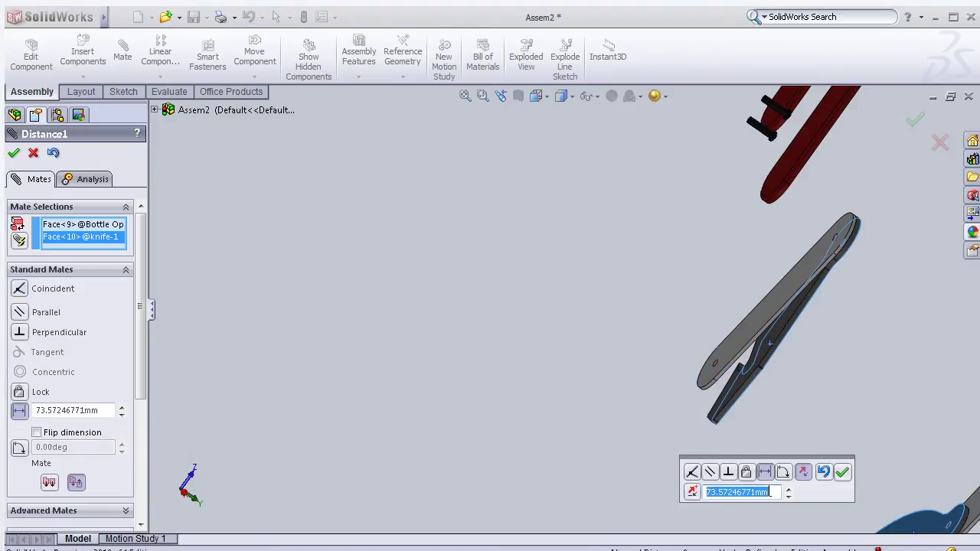
text(0.3)
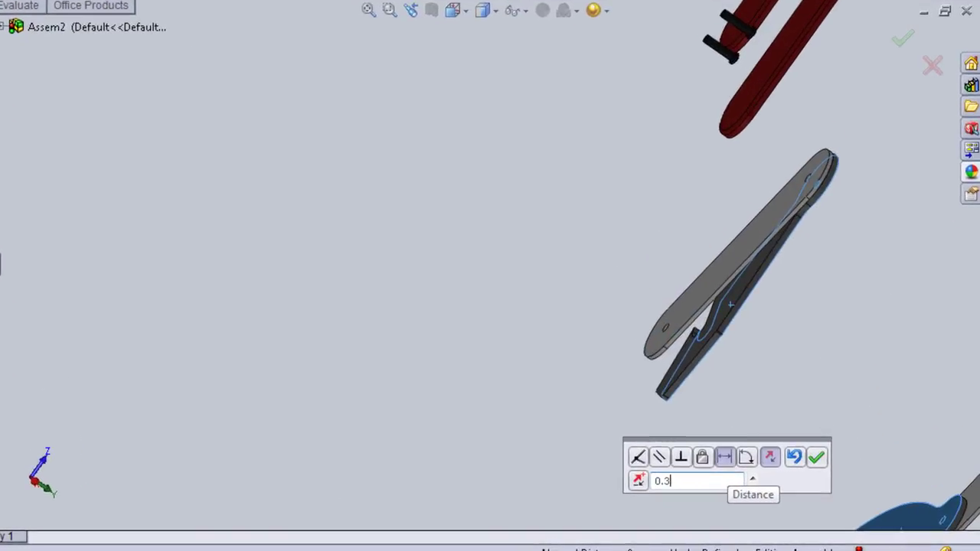
click(817, 458)
mouse_move(816, 431)
middle_down()
mouse_move(773, 350)
mouse_move(722, 416)
mouse_move(645, 466)
mouse_move(587, 450)
mouse_move(581, 355)
middle_up()
scroll(581, 355, up, 2)
mouse_move(788, 316)
middle_down()
mouse_move(812, 319)
mouse_move(476, 378)
mouse_move(513, 378)
mouse_move(515, 386)
middle_up()
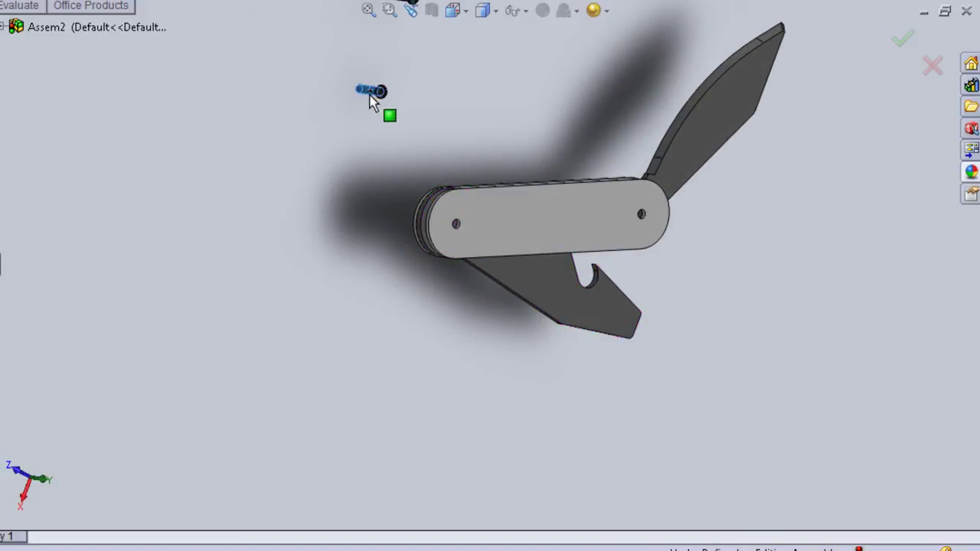
- Mate a pin concentric with the handle's hole
scroll(457, 230, down, 3)
scroll(464, 225, down, 3)
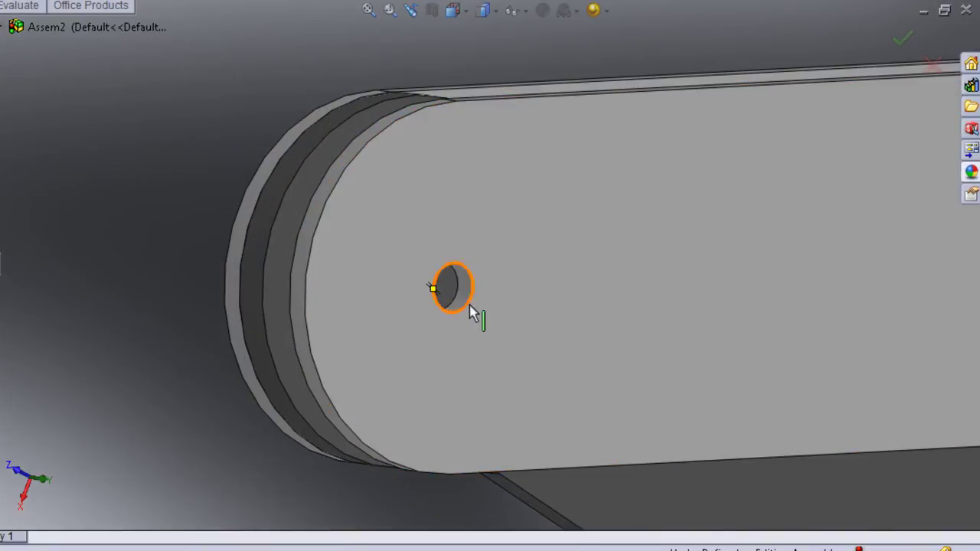
click(352, 351)
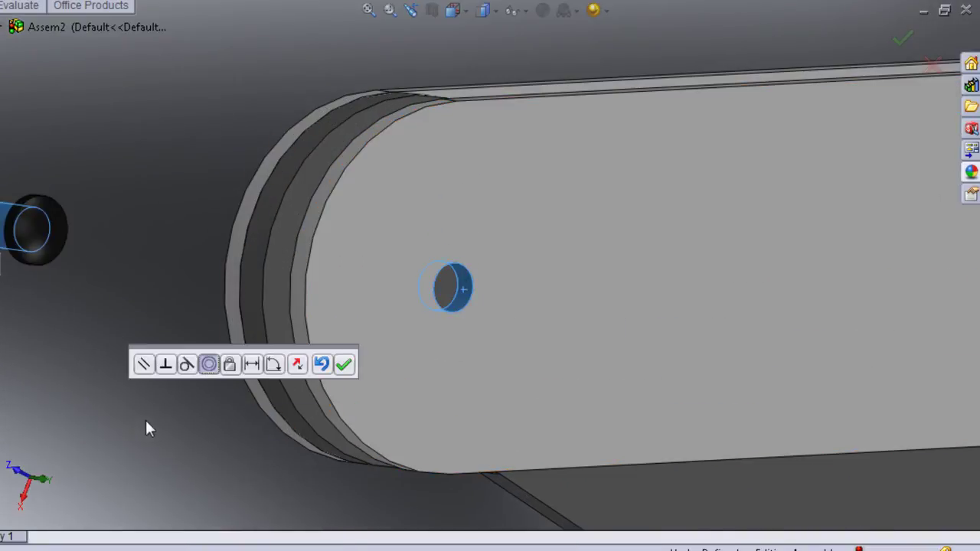
click(343, 364)
- Seat the pin's head end face against the plate's outer face with a face mate
mouse_move(179, 446)
middle_down()
mouse_move(192, 418)
mouse_move(225, 416)
mouse_move(161, 406)
mouse_move(227, 389)
middle_up()
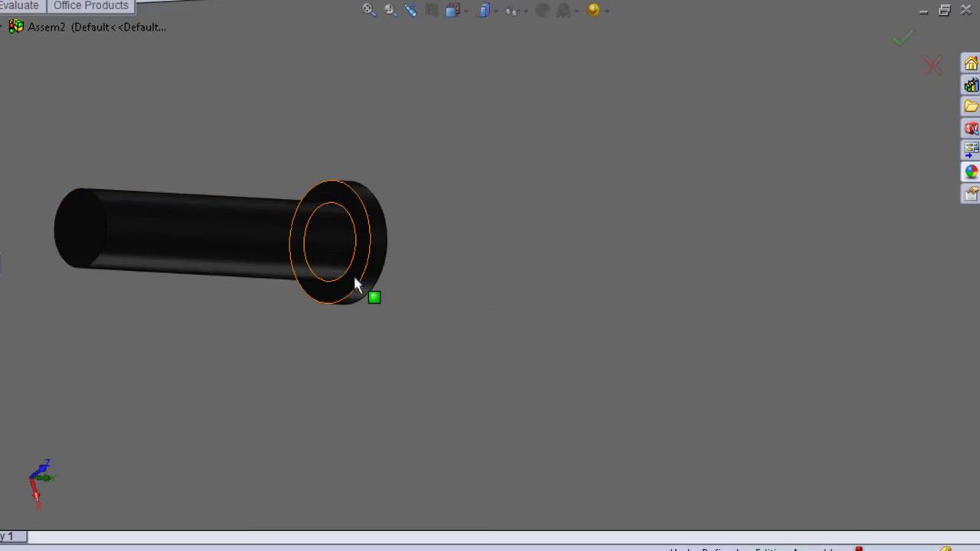
click(281, 284)
mouse_move(347, 285)
middle_down()
mouse_move(449, 297)
mouse_move(434, 299)
middle_up()
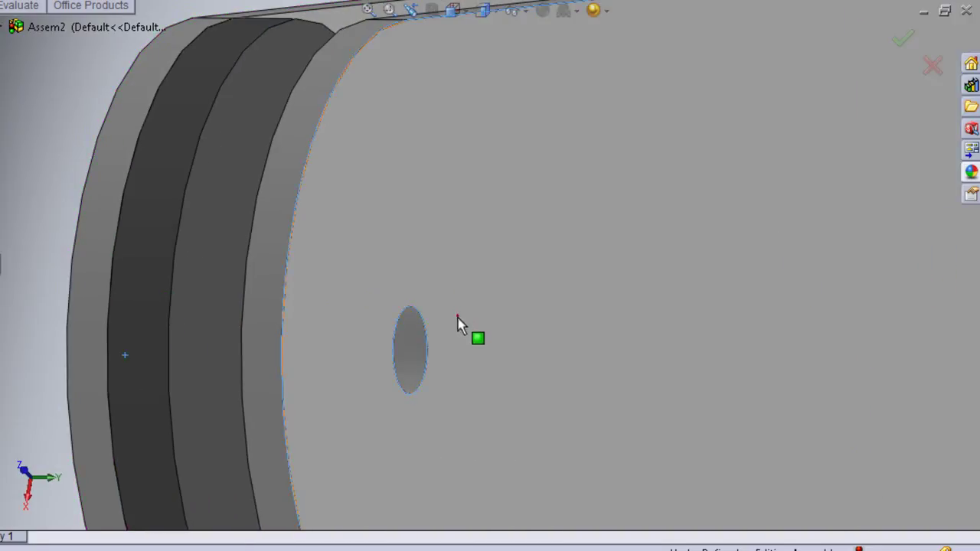
click(457, 323)
middle_drag(357, 408, 260, 393)
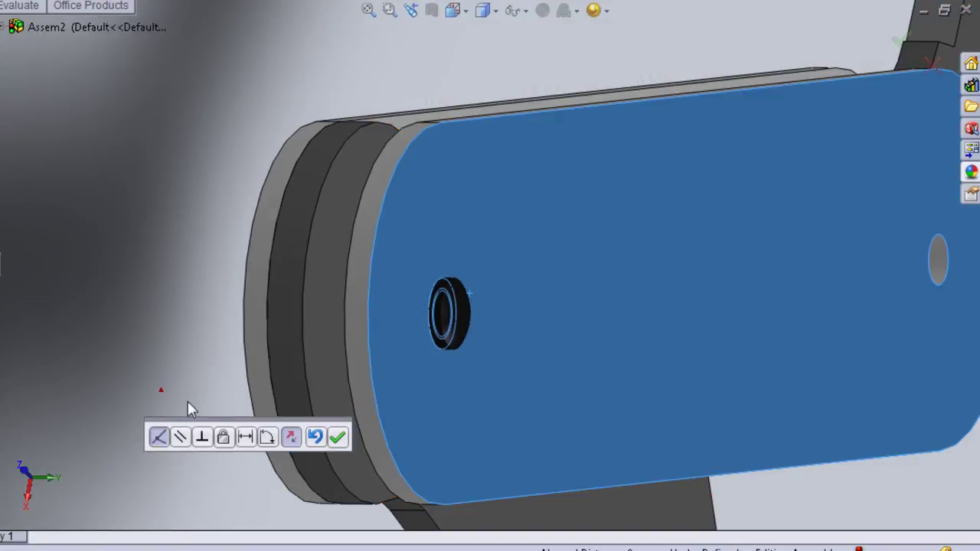
click(337, 436)
mouse_move(707, 321)
middle_down()
mouse_move(695, 291)
mouse_move(686, 293)
mouse_move(848, 375)
mouse_move(727, 361)
mouse_move(765, 363)
middle_up()
- Fit the whole knife in view and rotate the blade down between the side plates
key(ctrl+1)
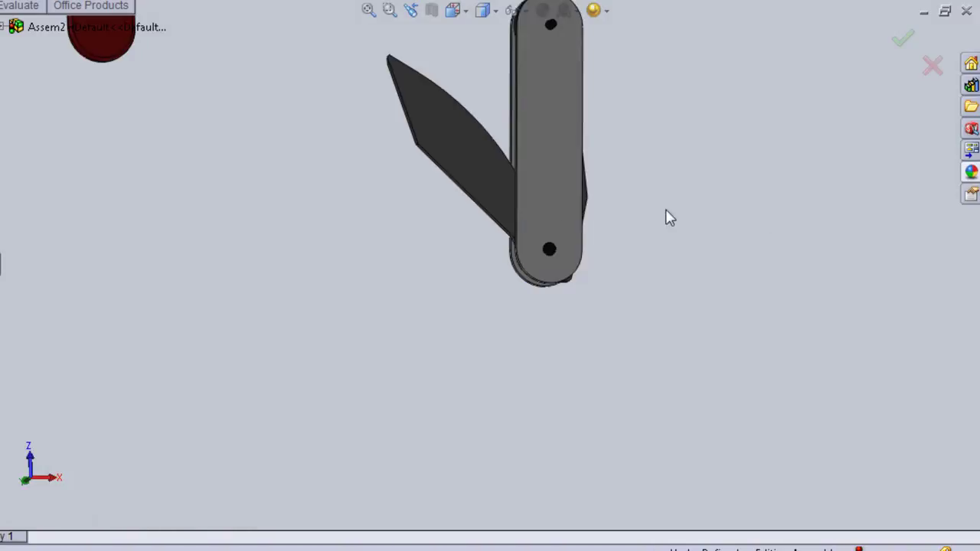
drag(464, 159, 542, 123)
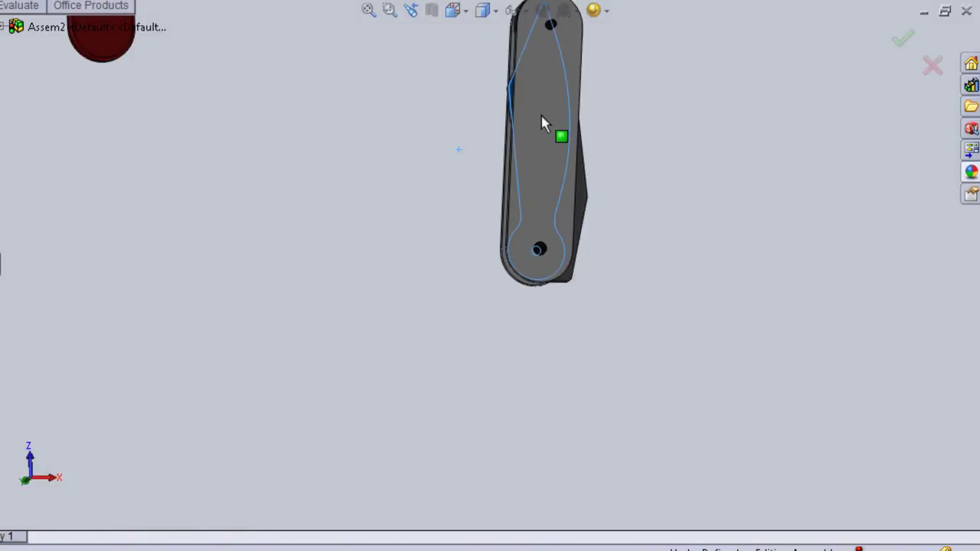
middle_drag(627, 122, 620, 150)
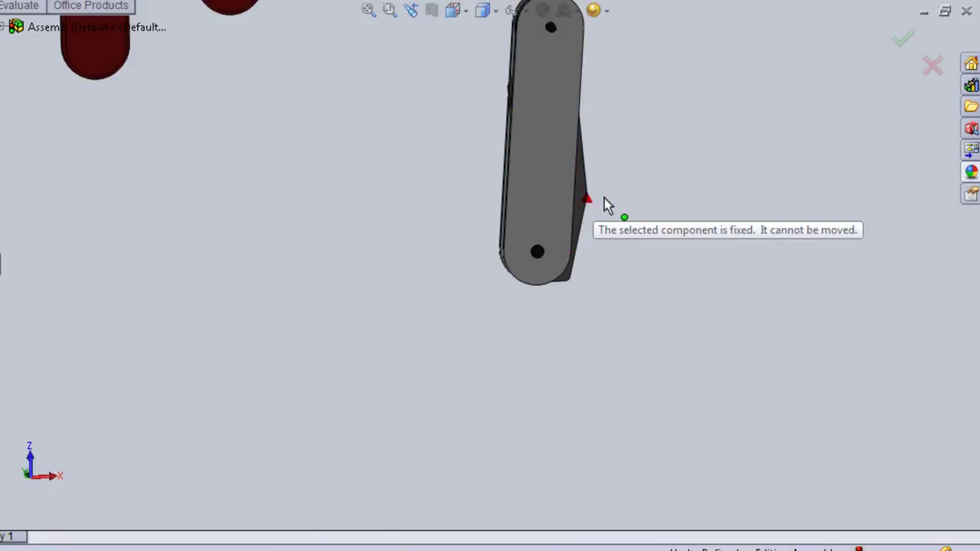
mouse_move(648, 179)
middle_down()
mouse_move(496, 209)
mouse_move(567, 184)
mouse_move(583, 192)
mouse_move(551, 217)
mouse_move(554, 203)
mouse_move(641, 181)
middle_up()
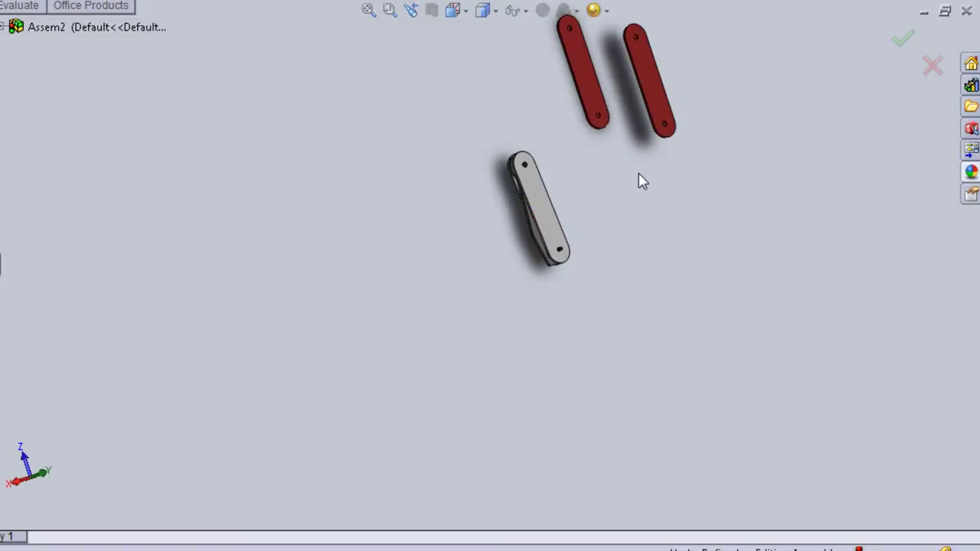
- Make the right red cover's face flush (coincident) with the grey handle
click(659, 113)
click(545, 232)
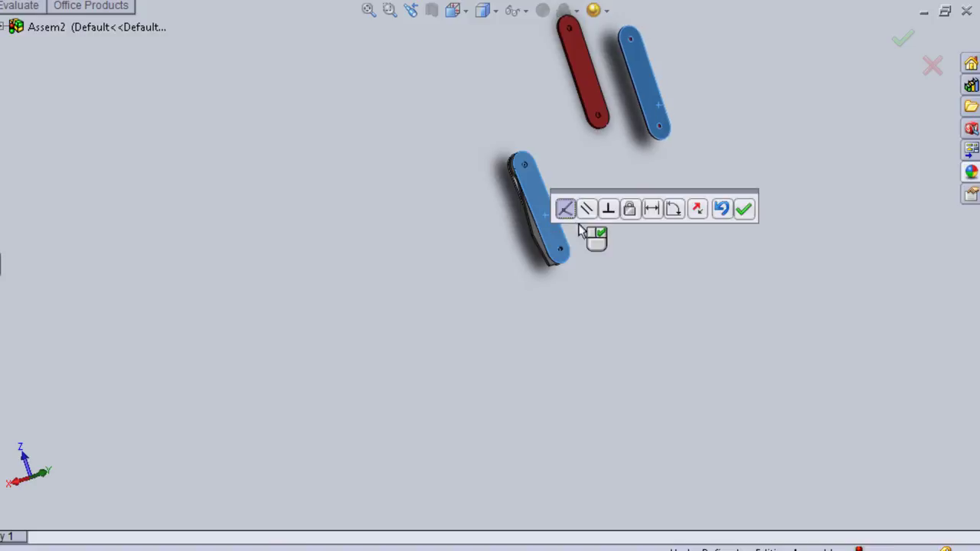
click(698, 212)
- Mate the red cover's hole concentric with the handle's lower pivot hole
mouse_move(693, 223)
middle_down()
mouse_move(588, 202)
mouse_move(599, 186)
mouse_move(638, 193)
middle_up()
mouse_move(597, 163)
middle_down()
mouse_move(620, 140)
mouse_move(580, 123)
middle_up()
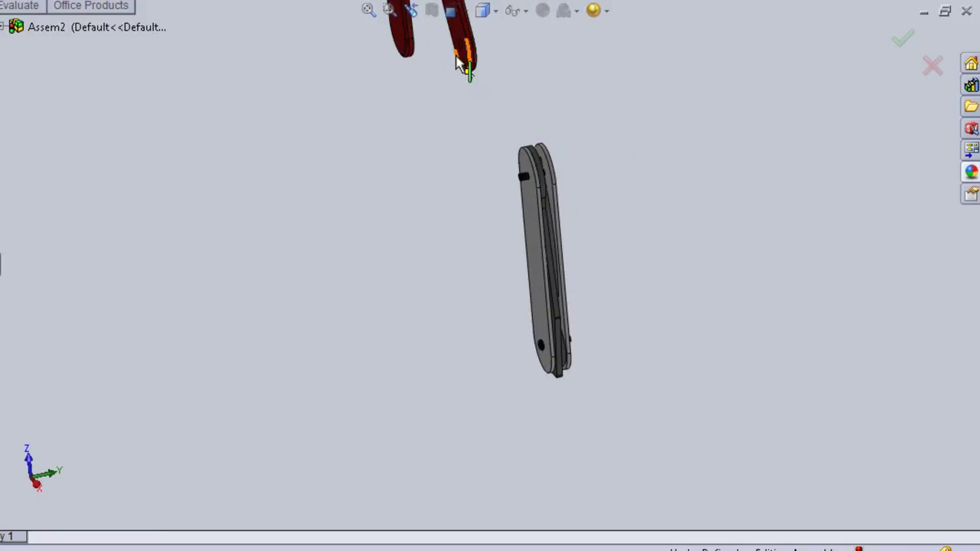
scroll(467, 84, down, 3)
scroll(484, 146, down, 3)
mouse_move(553, 213)
middle_down()
mouse_move(629, 210)
mouse_move(611, 217)
mouse_move(649, 219)
mouse_move(549, 225)
middle_up()
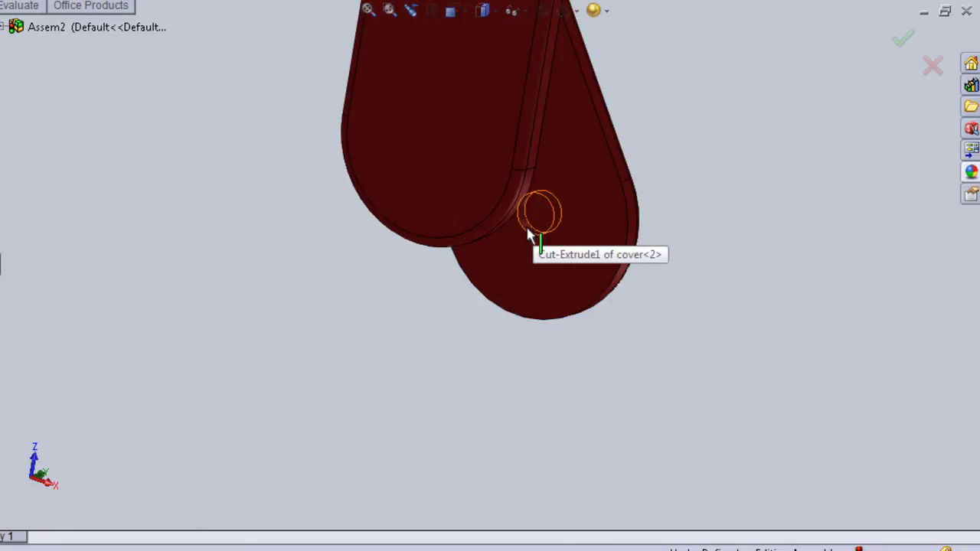
scroll(700, 243, up, 3)
mouse_move(700, 243)
middle_down()
mouse_move(656, 237)
mouse_move(671, 310)
mouse_move(475, 455)
mouse_move(512, 437)
middle_up()
scroll(533, 335, down, 5)
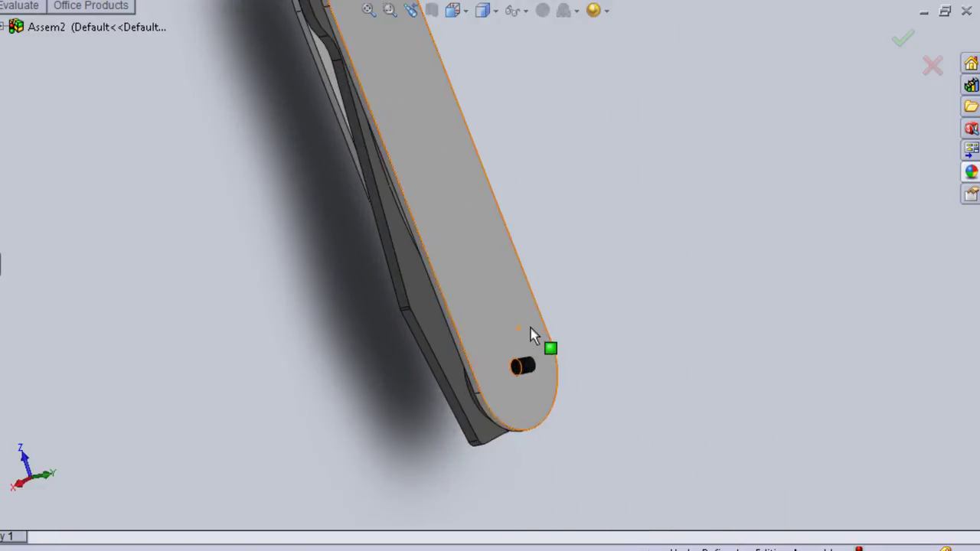
click(530, 364)
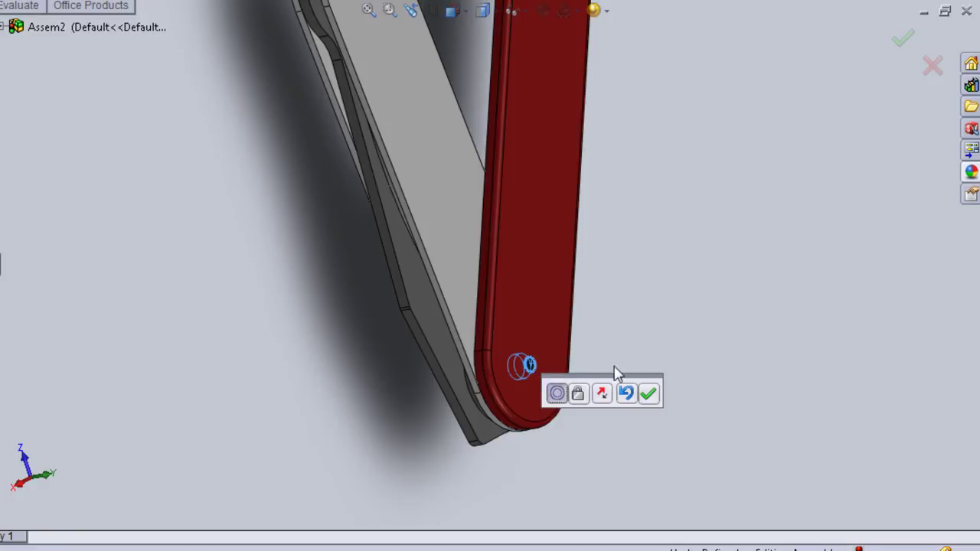
click(649, 394)
- Add a concentric mate centring cover<2>'s second hole on screw<2>
scroll(647, 337, up, 2)
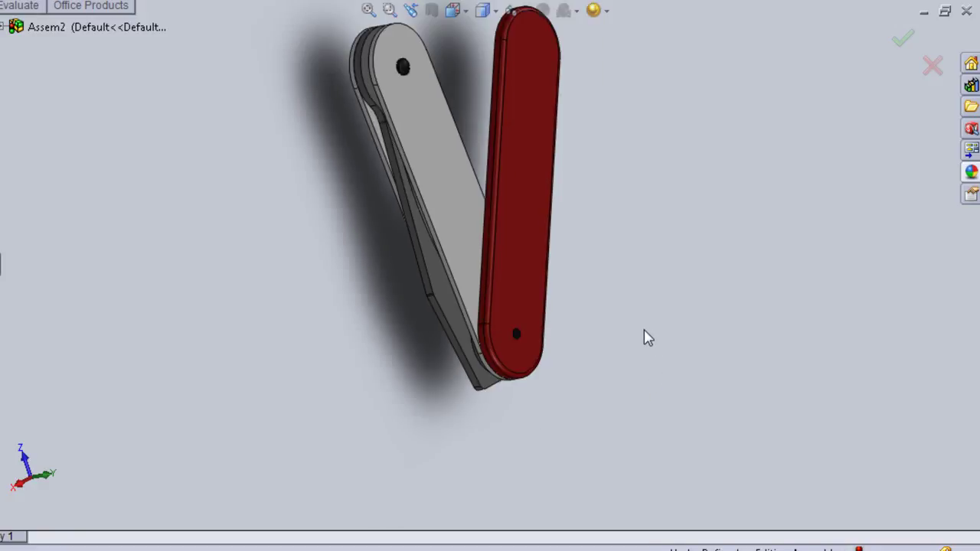
mouse_move(382, 333)
middle_down()
mouse_move(427, 376)
mouse_move(421, 437)
mouse_move(452, 464)
mouse_move(428, 501)
mouse_move(415, 500)
mouse_move(295, 273)
mouse_move(312, 217)
mouse_move(365, 284)
middle_up()
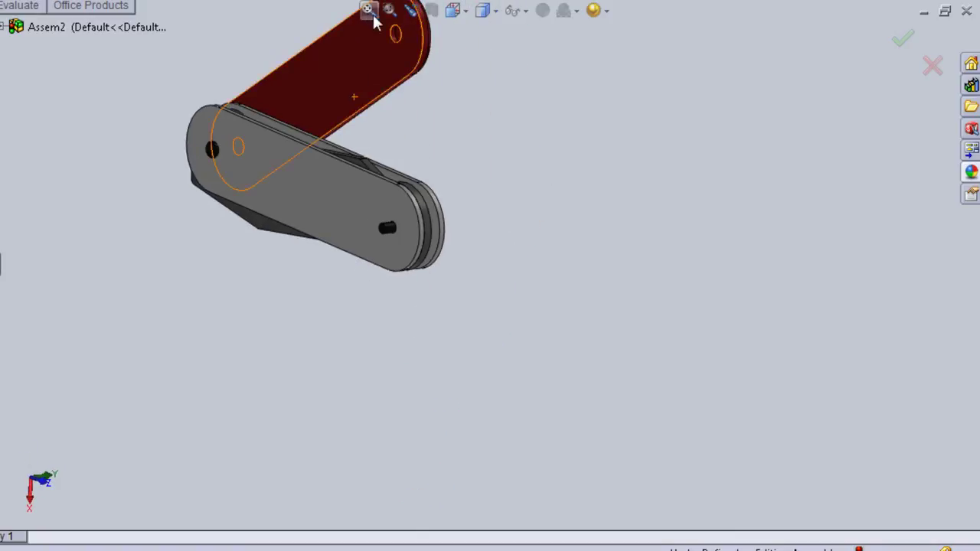
scroll(398, 40, down, 5)
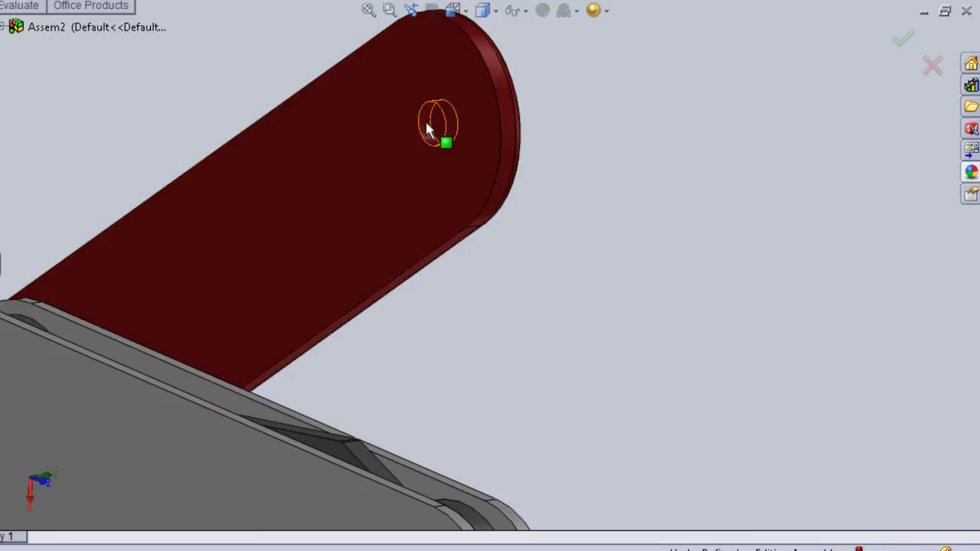
scroll(427, 131, up, 3)
scroll(479, 380, up, 2)
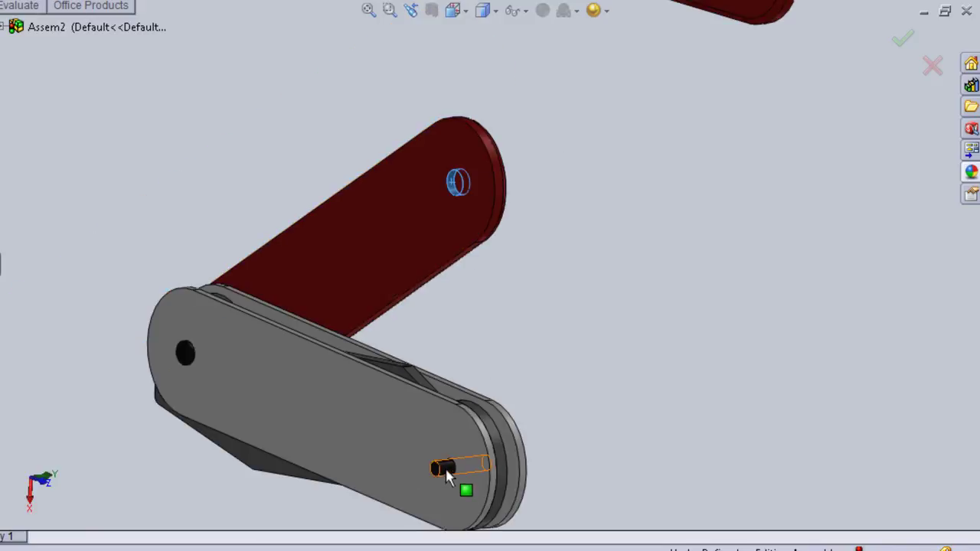
click(447, 471)
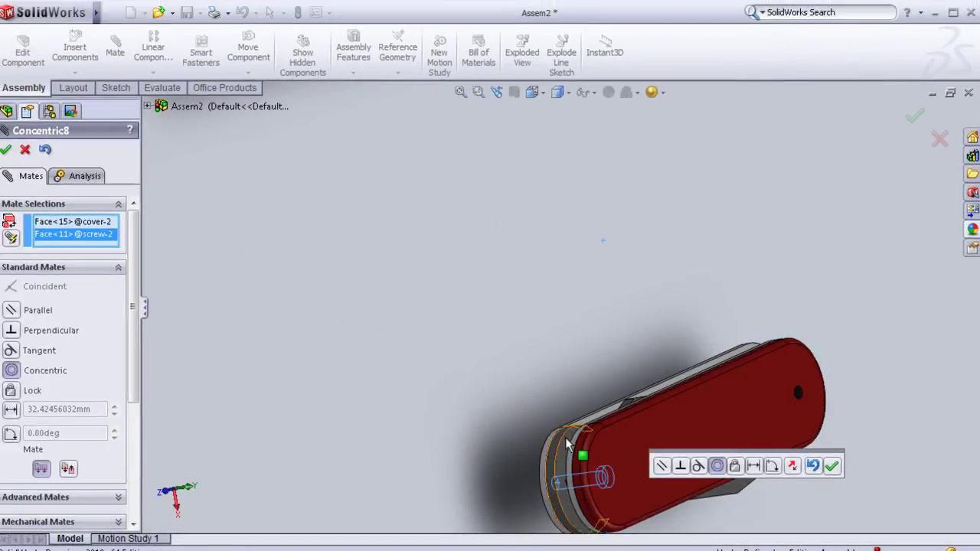
click(832, 466)
mouse_move(599, 350)
middle_down()
mouse_move(371, 367)
mouse_move(389, 345)
mouse_move(400, 350)
mouse_move(410, 317)
mouse_move(518, 281)
middle_up()
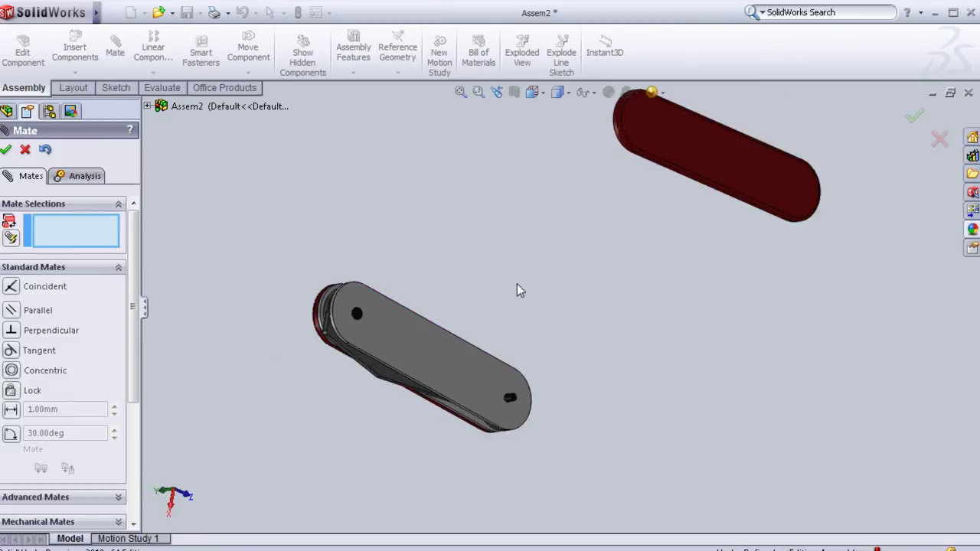
- Turn the knife with Move Component and swing the blade out around its pivot
middle_drag(518, 247, 696, 308)
click(696, 308)
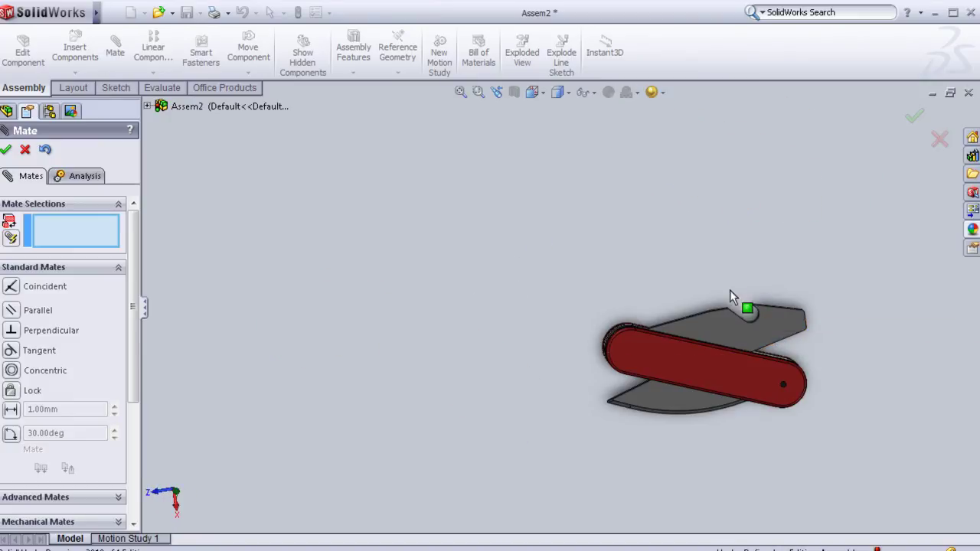
mouse_move(730, 380)
mouse_down()
mouse_move(732, 277)
mouse_move(776, 365)
mouse_move(783, 339)
mouse_move(769, 327)
mouse_move(589, 420)
mouse_up()
middle_drag(589, 420, 771, 313)
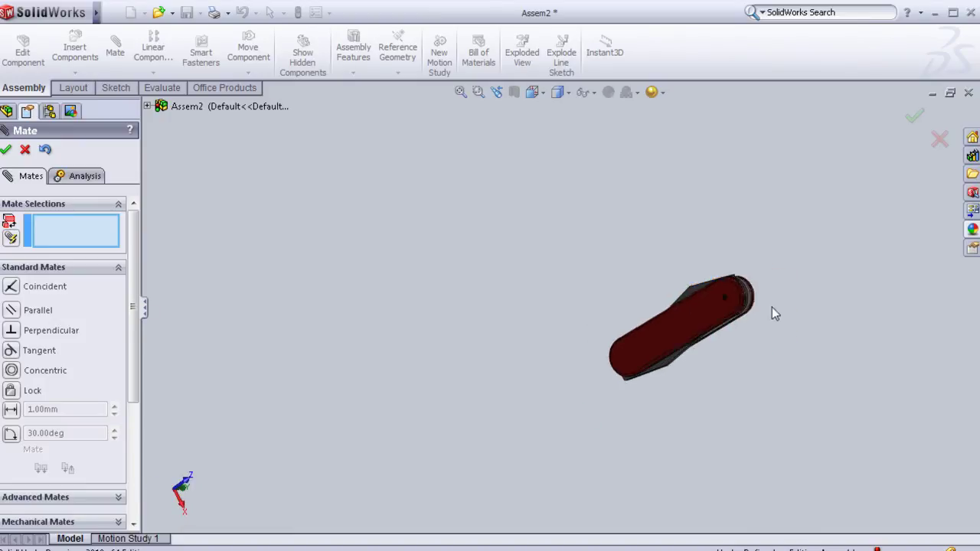
mouse_move(671, 392)
middle_down()
mouse_move(661, 361)
mouse_move(566, 374)
mouse_move(624, 371)
middle_up()
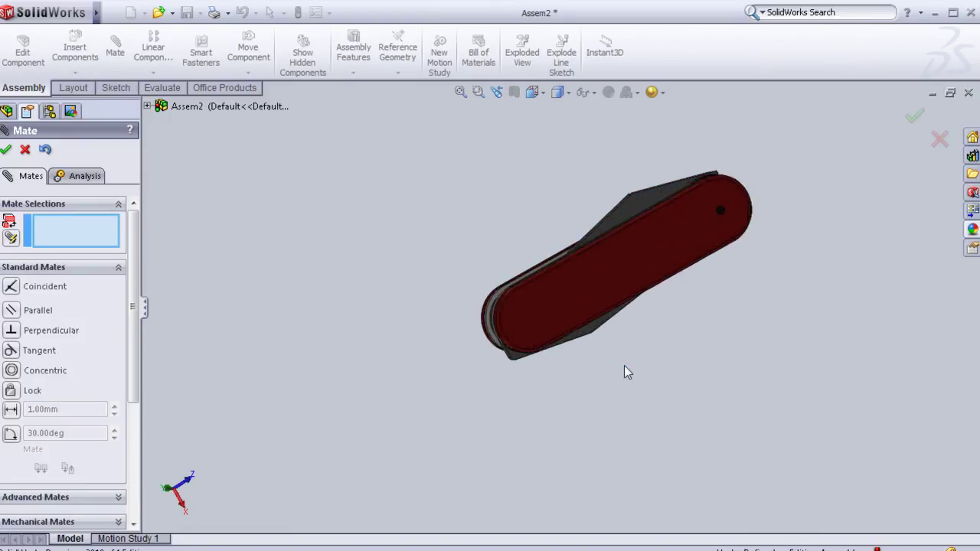
mouse_move(552, 313)
mouse_down()
mouse_move(564, 354)
mouse_move(609, 401)
mouse_move(625, 360)
mouse_up()
mouse_move(727, 318)
mouse_down()
mouse_move(739, 359)
mouse_move(678, 412)
mouse_move(382, 426)
mouse_move(365, 302)
mouse_move(380, 360)
mouse_move(157, 367)
mouse_move(521, 369)
mouse_move(491, 366)
mouse_up()
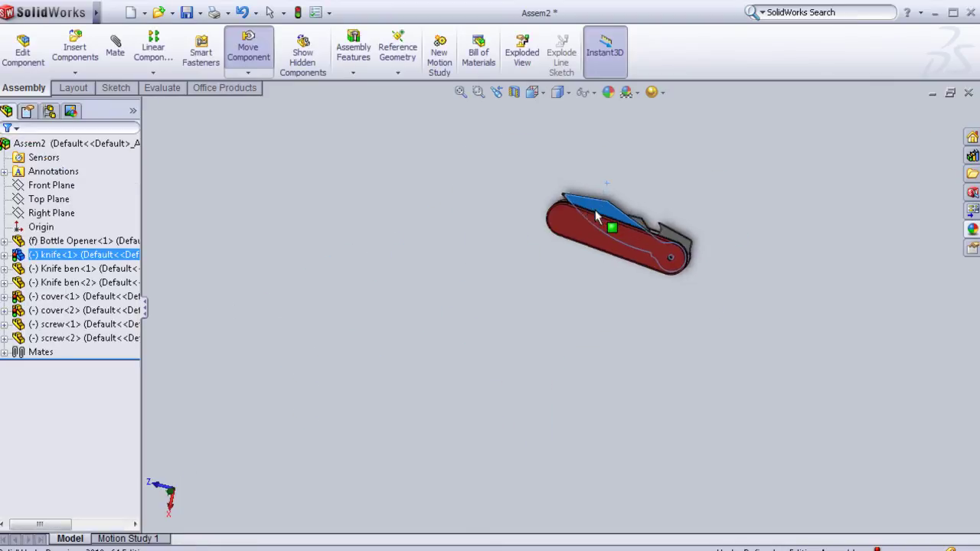
- Exit Move Component, then swing the blade to test its pivot and let it return closed
key(Escape)
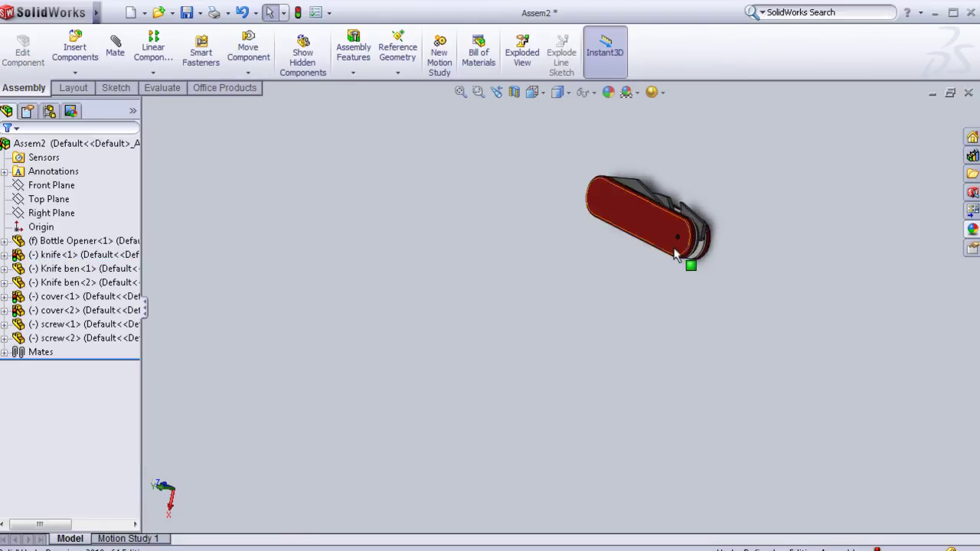
middle_drag(525, 316, 684, 265)
scroll(621, 267, down, 3)
middle_drag(611, 267, 661, 324)
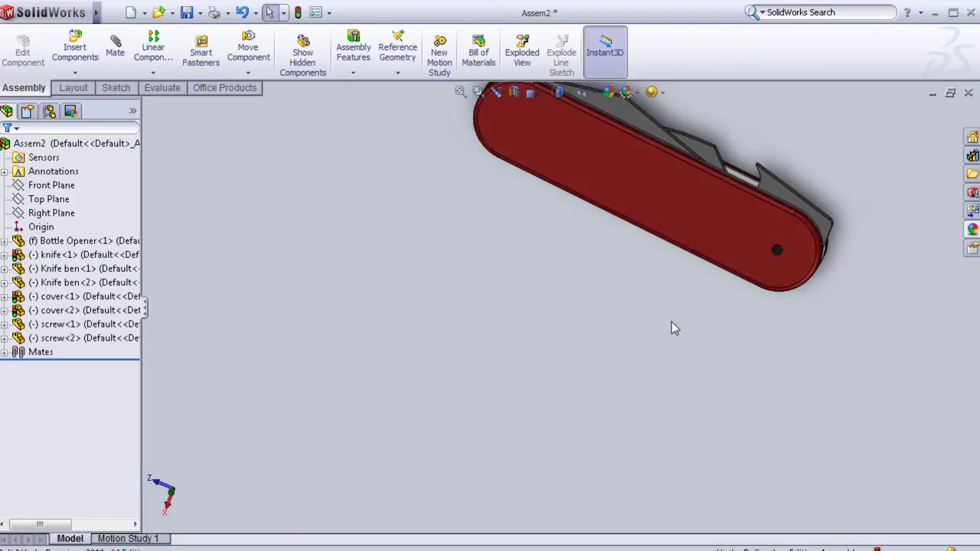
click(805, 264)
mouse_move(797, 255)
middle_down()
mouse_move(559, 292)
mouse_move(582, 283)
middle_up()
mouse_move(586, 161)
mouse_down()
mouse_move(573, 153)
mouse_move(568, 167)
mouse_up()
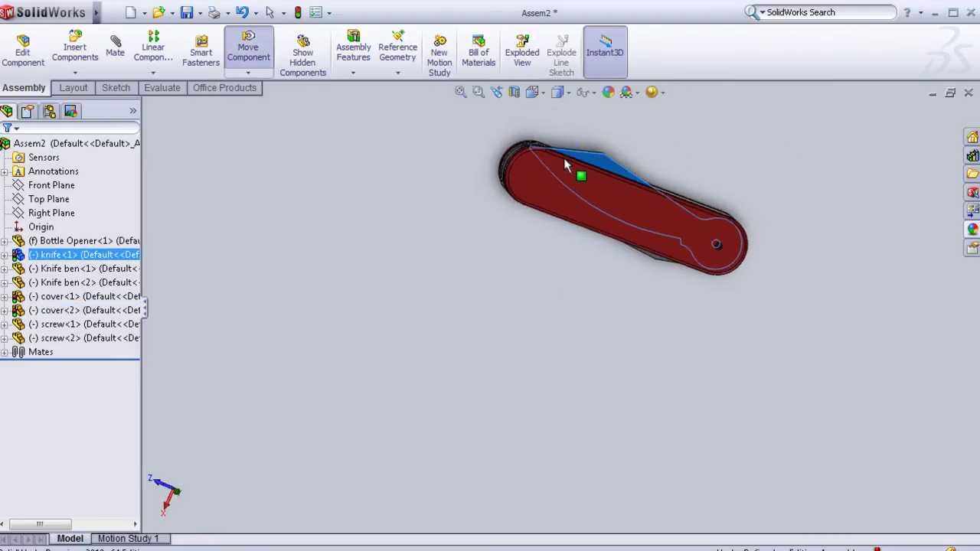
key(Escape)
- Orbit and zoom around the closed knife to inspect the finished assembly
mouse_move(556, 344)
middle_down()
mouse_move(543, 369)
mouse_move(534, 214)
mouse_move(510, 168)
mouse_move(529, 160)
mouse_move(497, 166)
mouse_move(439, 216)
mouse_move(374, 330)
mouse_move(273, 452)
mouse_move(536, 289)
mouse_move(531, 349)
mouse_move(682, 500)
mouse_move(658, 446)
mouse_move(676, 470)
middle_up()
scroll(521, 234, down, 3)
mouse_move(520, 234)
middle_down()
mouse_move(531, 260)
mouse_move(507, 304)
mouse_move(697, 275)
middle_up()
scroll(708, 337, down, 2)
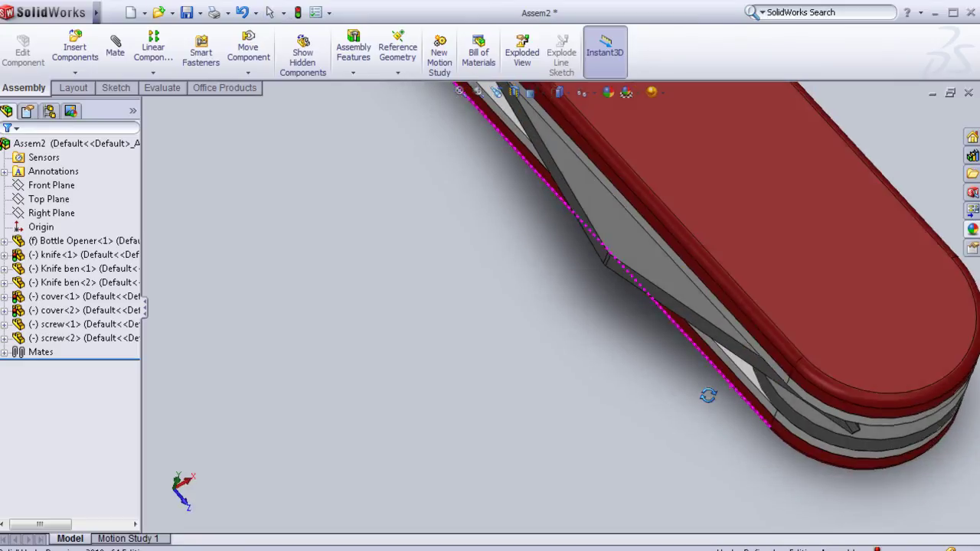
scroll(707, 393, up, 2)
scroll(693, 375, up, 1)
middle_drag(556, 357, 564, 342)
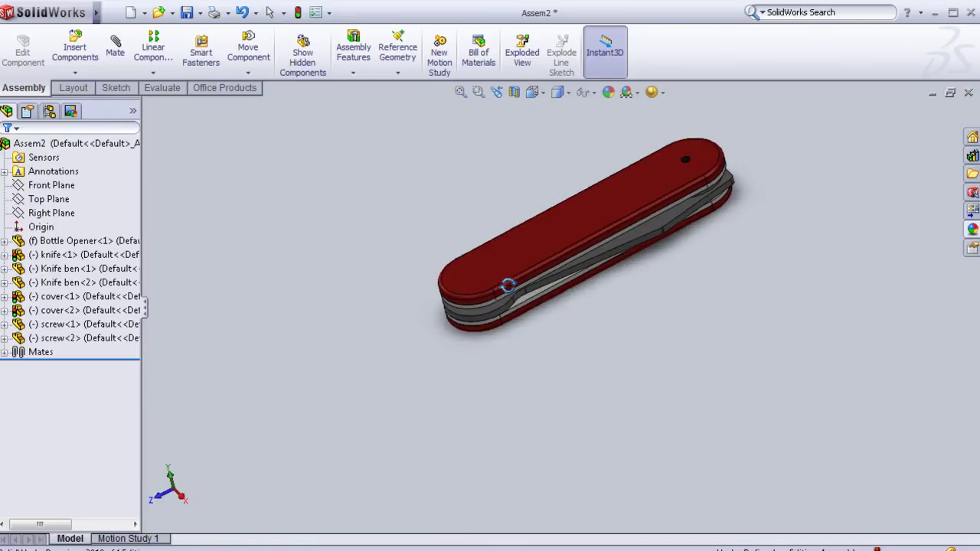
scroll(508, 286, down, 2)
scroll(483, 358, down, 2)
scroll(493, 342, up, 3)
middle_drag(491, 325, 568, 244)
scroll(590, 137, down, 3)
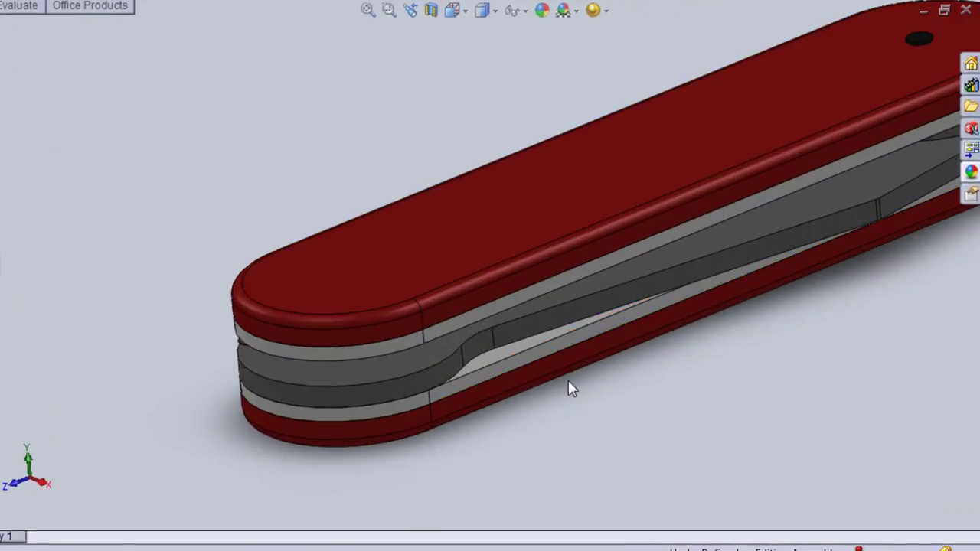
scroll(568, 379, up, 2)
mouse_move(495, 303)
middle_down()
mouse_move(388, 176)
mouse_move(418, 304)
mouse_move(365, 317)
mouse_move(388, 367)
mouse_move(439, 176)
mouse_move(408, 59)
mouse_move(402, 80)
mouse_move(355, 65)
mouse_move(223, 69)
mouse_move(212, 102)
mouse_move(117, 78)
mouse_move(149, 151)
mouse_move(170, 151)
mouse_move(157, 156)
mouse_move(197, 187)
middle_up()
scroll(197, 187, up, 2)
mouse_move(463, 451)
middle_down()
mouse_move(416, 394)
mouse_move(368, 447)
mouse_move(406, 479)
middle_up()
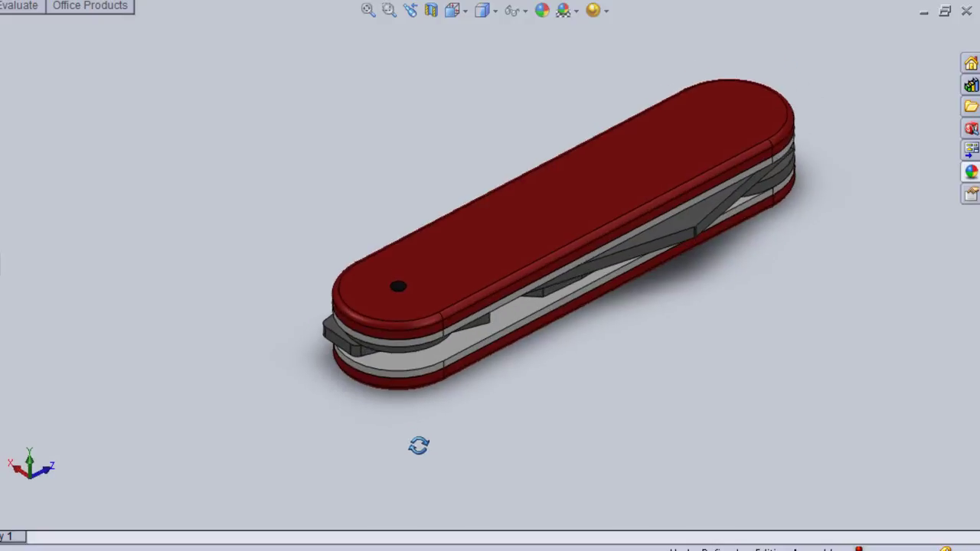
scroll(498, 354, down, 2)
scroll(477, 201, up, 2)
scroll(498, 176, down, 2)
scroll(516, 131, up, 1)
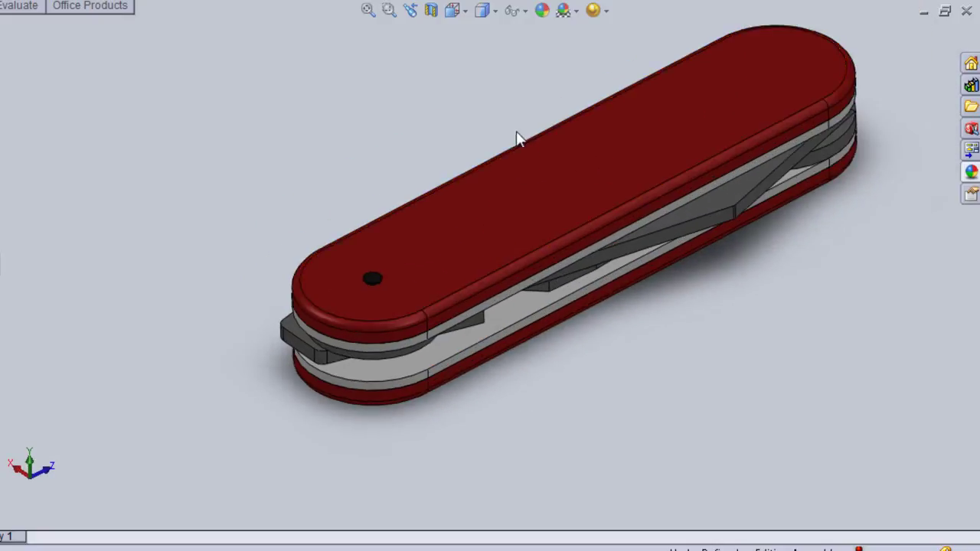
scroll(516, 131, down, 1)
scroll(238, 439, down, 1)
mouse_move(112, 509)
middle_down()
mouse_move(154, 509)
mouse_move(170, 477)
mouse_move(258, 481)
mouse_move(264, 503)
mouse_move(212, 483)
mouse_move(241, 436)
mouse_move(210, 429)
mouse_move(224, 443)
middle_up()
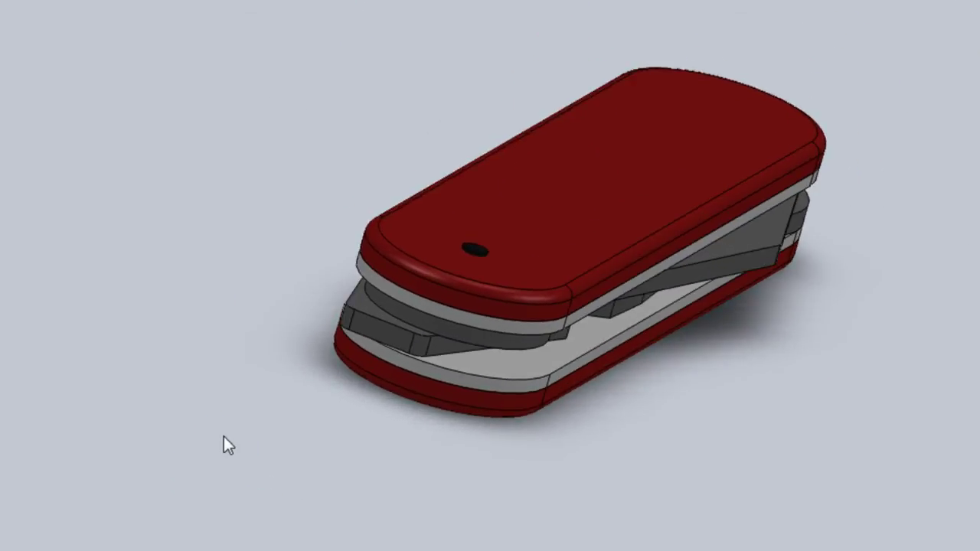